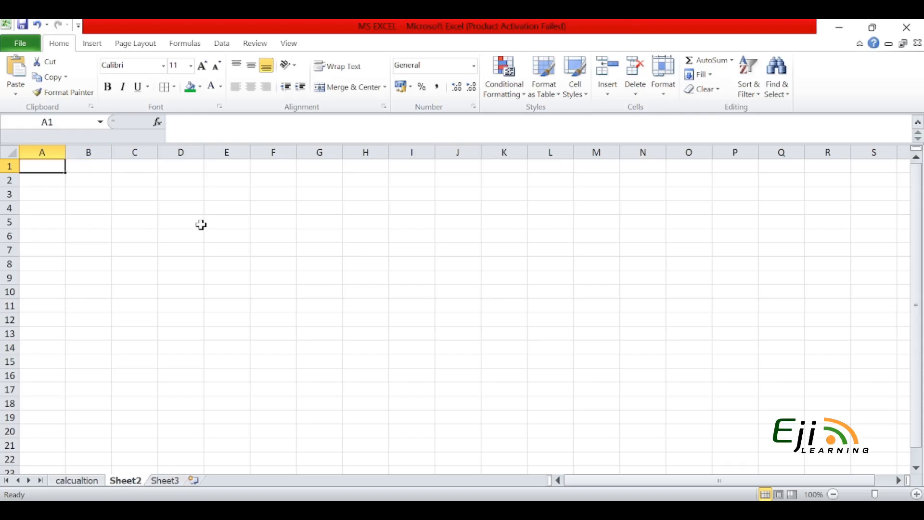
- Jump to cell J3 of Sheet2 with the Go To command
key("ctrl+g")
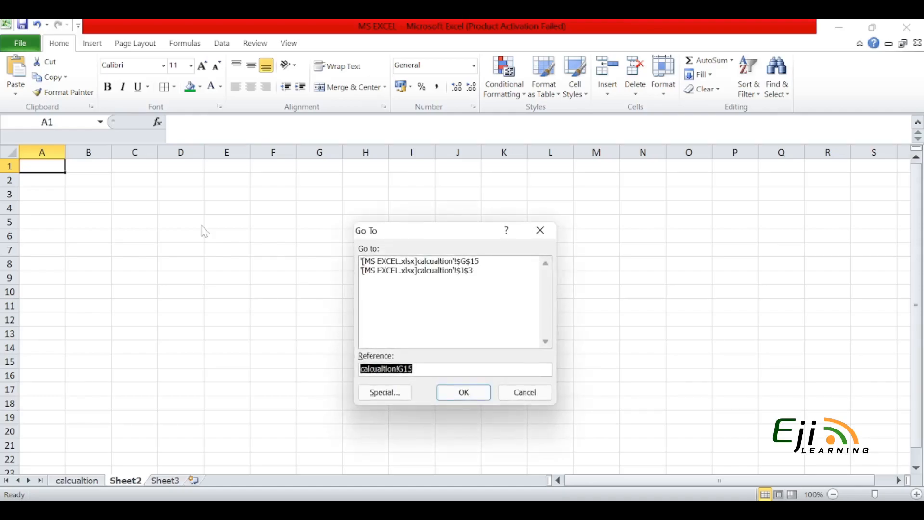
key("BackSpace")
type("j3")
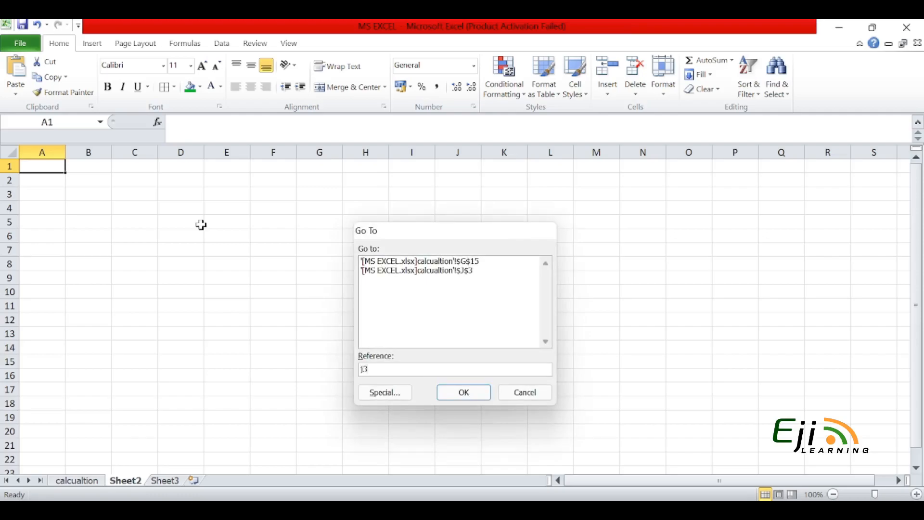
key("Return")
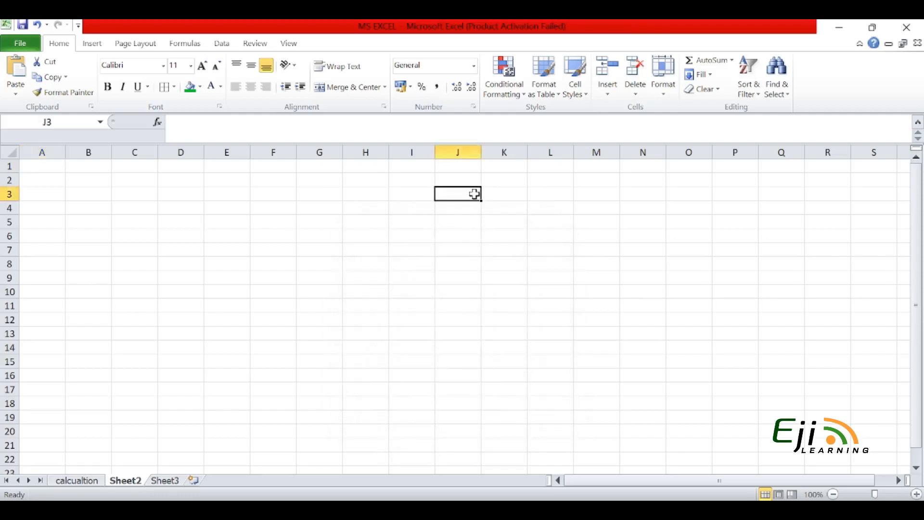
- Highlight column J and row 3 in turn to check the cell's address, and reselect J3
left_click(457, 153)
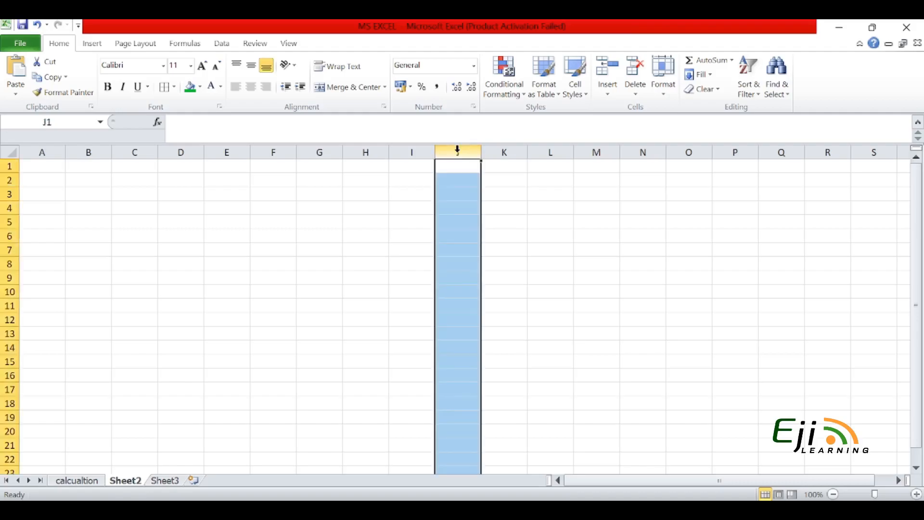
left_click(10, 195)
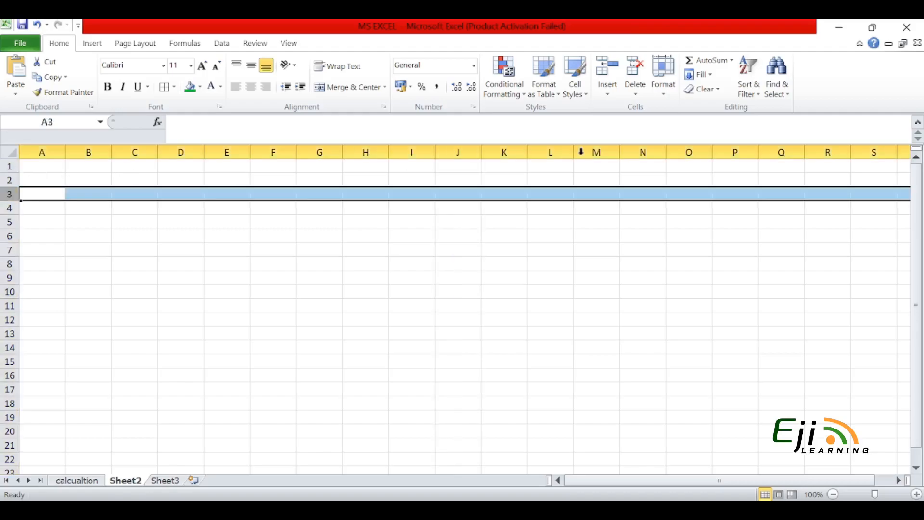
left_click(455, 194)
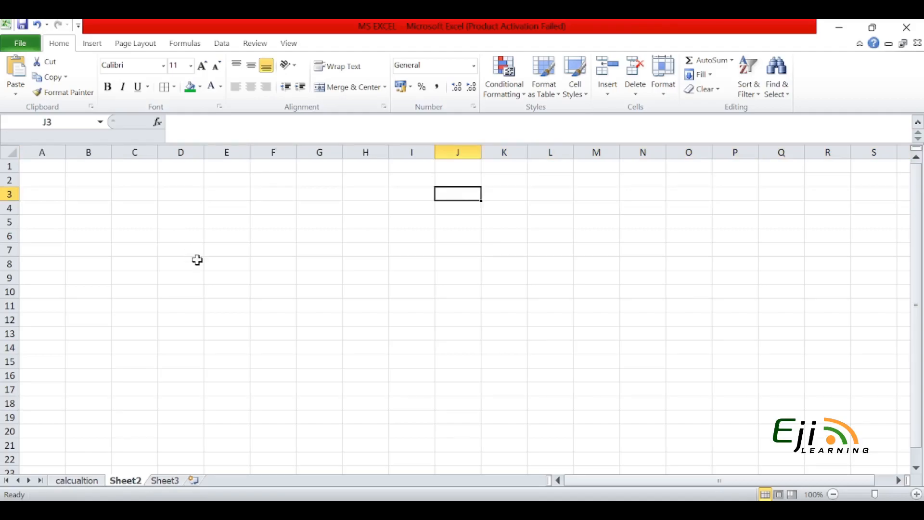
- Jump to cell E10 with the Go To command and fill it with green
key("ctrl+g")
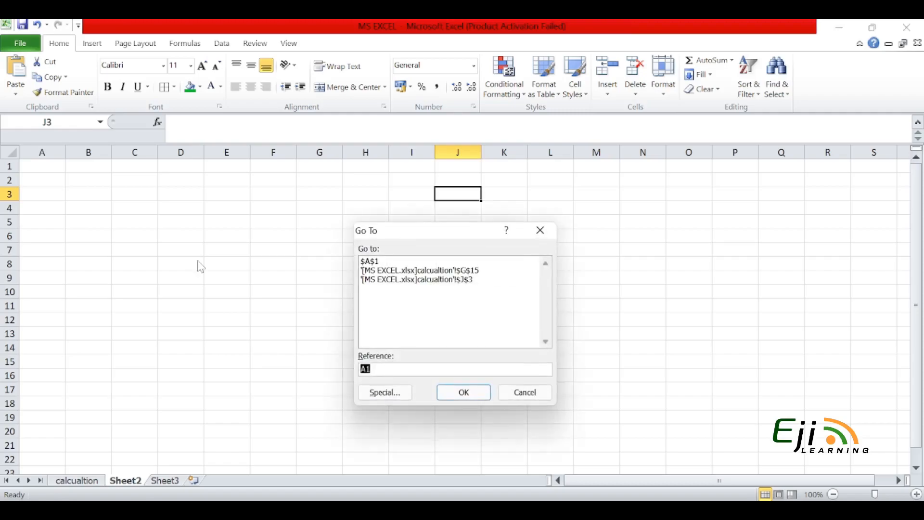
key("BackSpace")
type("e10")
key("Return")
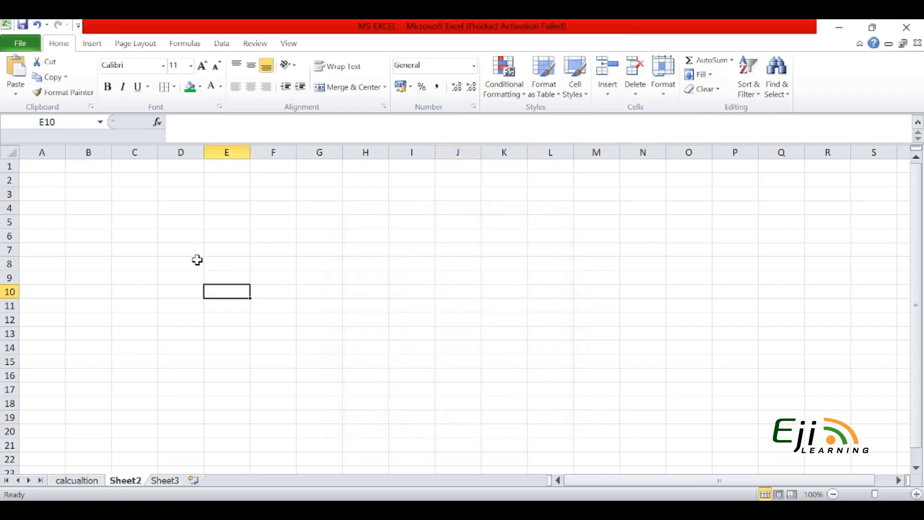
left_click(226, 152)
left_click(230, 292)
left_click(190, 87)
left_click(254, 314)
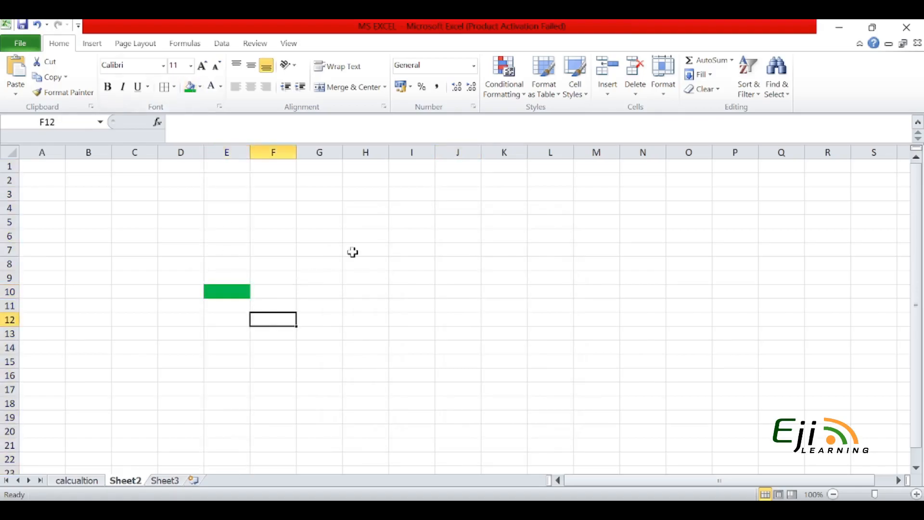
left_click(227, 291)
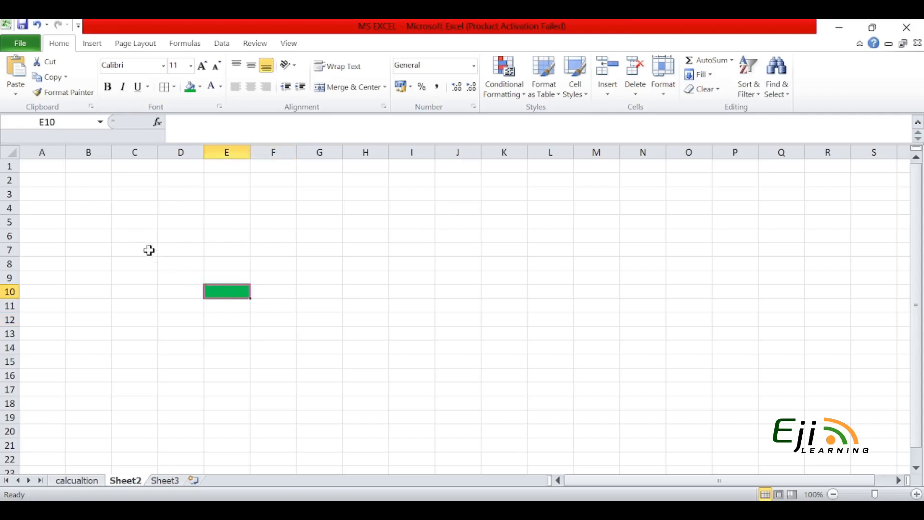
- Jump to cell F20 through its cell reference and fill it with green
left_click(29, 122)
key("BackSpace")
type("f20")
key("Return")
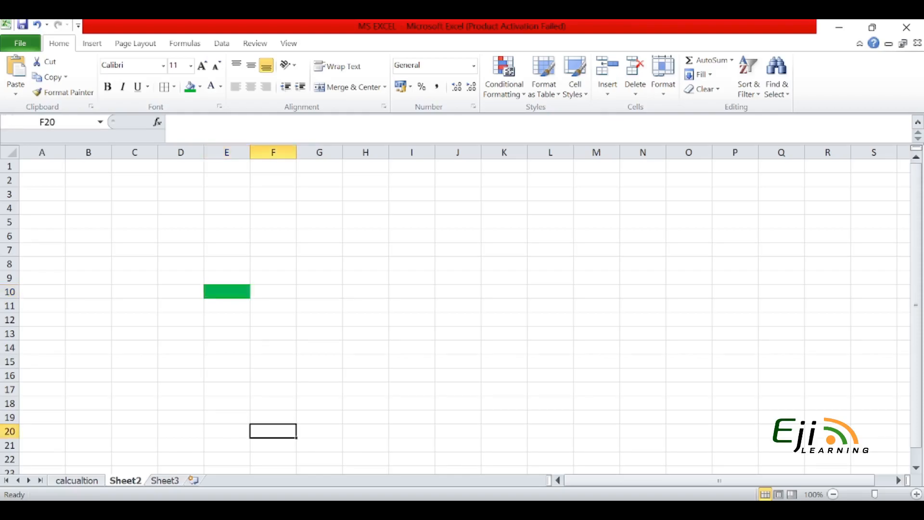
left_click(190, 87)
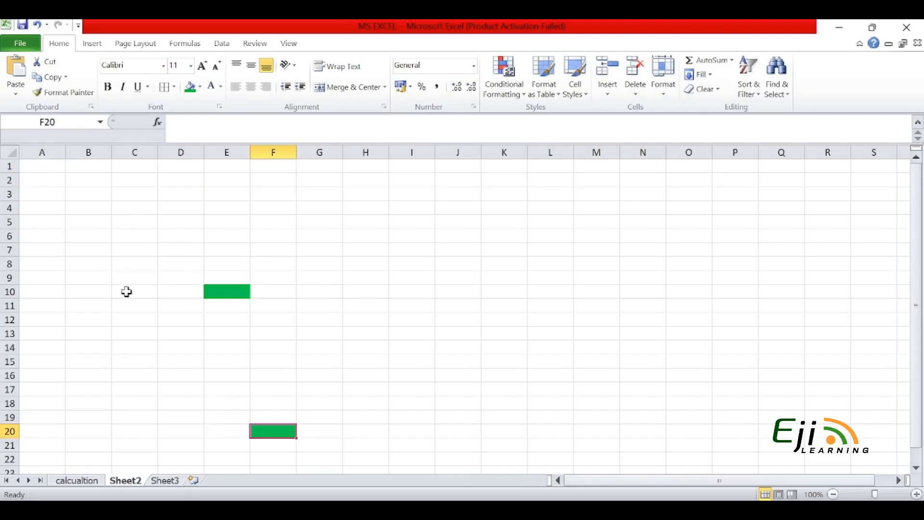
- Try filling the range D8:H19 with white
left_click_drag(181, 266, 366, 417)
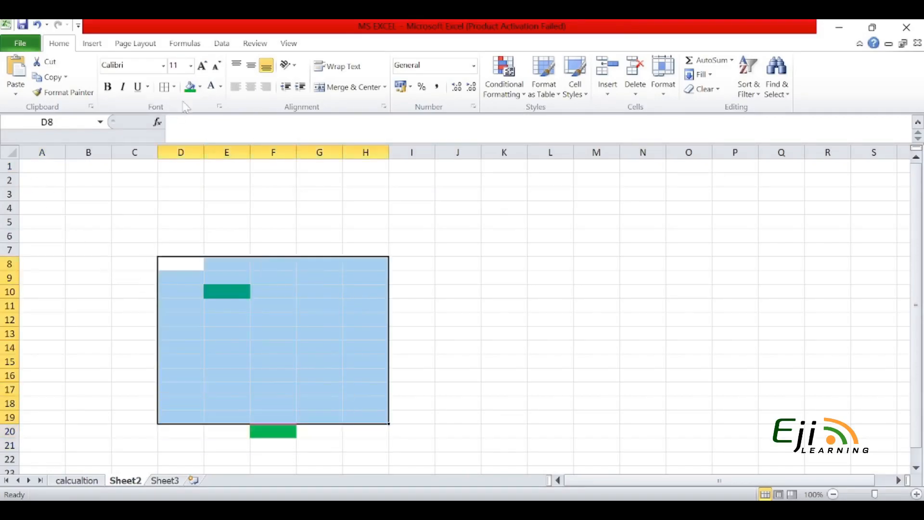
left_click(200, 86)
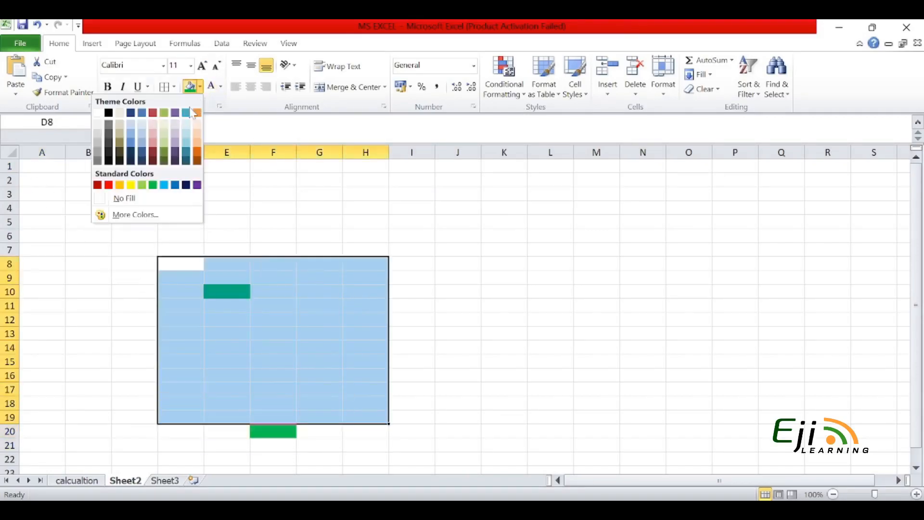
left_click(97, 112)
left_click(234, 345)
key("ctrl+z")
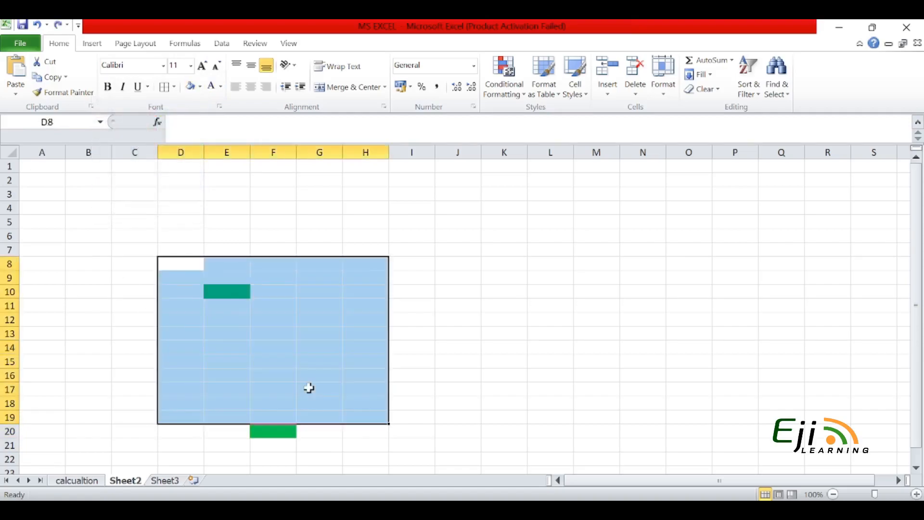
left_click(427, 383)
- Fill cells E10 and F20 with white
left_click(245, 299)
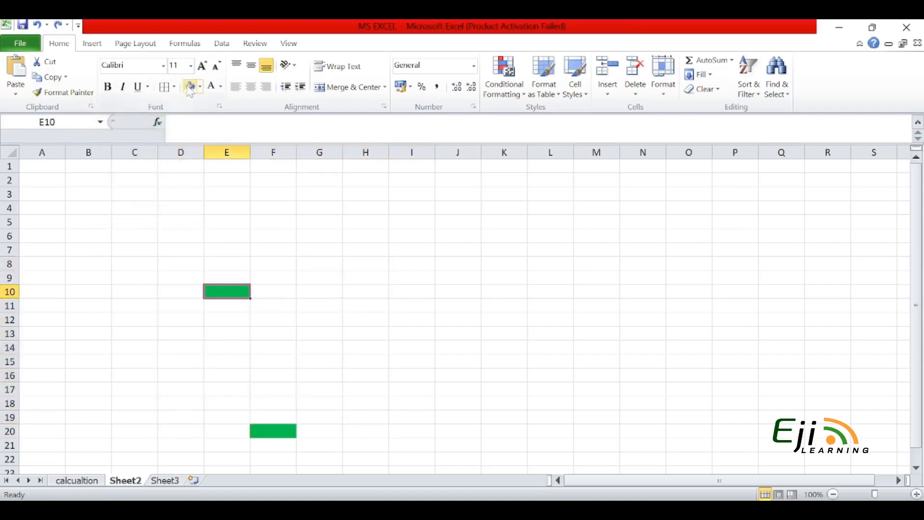
left_click(190, 87)
left_click(260, 435)
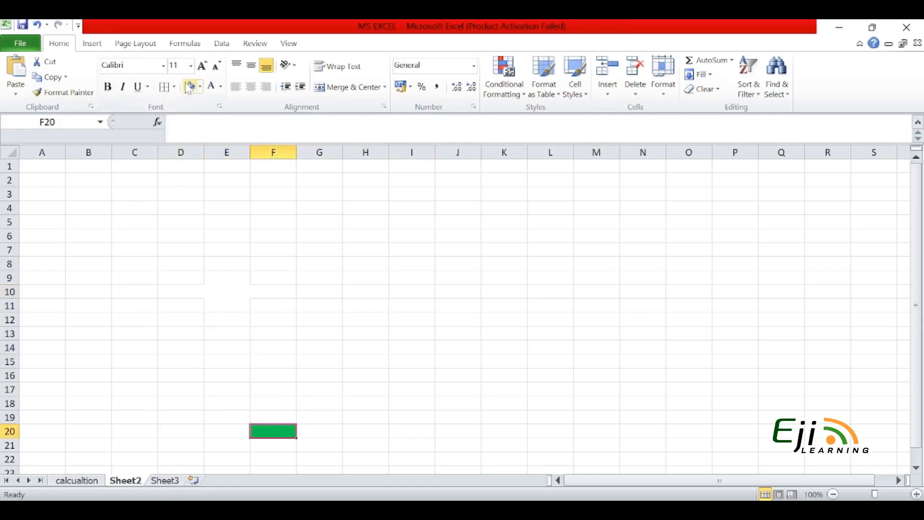
left_click(190, 86)
left_click(292, 416)
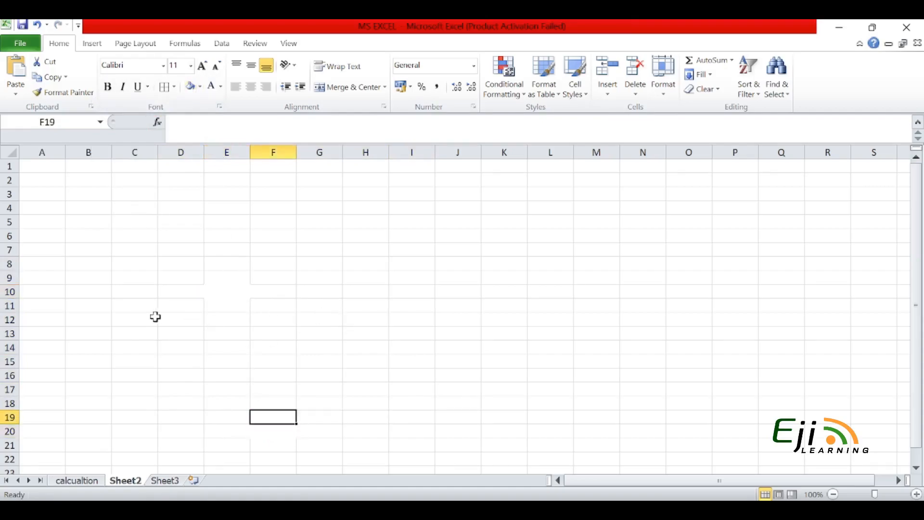
- Extend the selection from A1 to H15 in Extend Selection mode and try applying all borders to the range
left_click(47, 168)
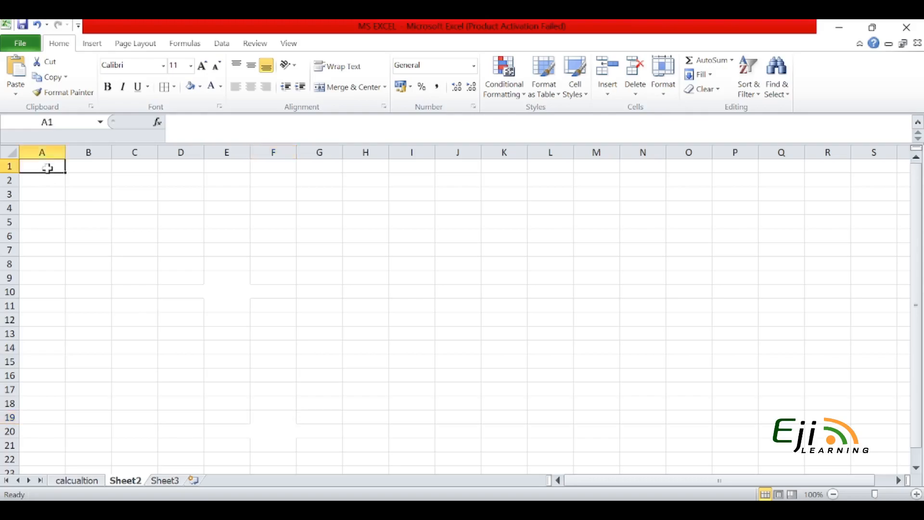
key("F8")
key("Right")
key("Right")
key("Right")
key("Right")
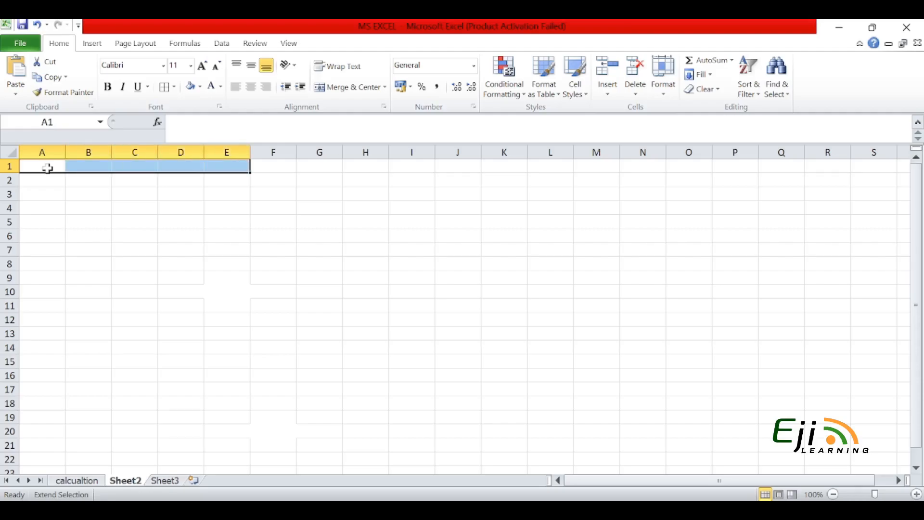
key("Down")
key("Down")
key("Down")
key("Down")
key("Down")
key("Down")
key("Down")
key("Down")
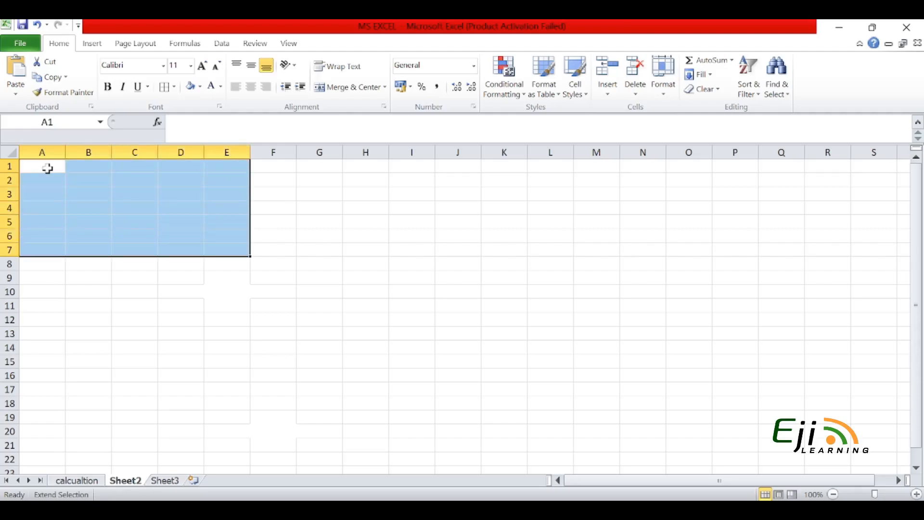
key("Down")
key("Right")
key("Down")
key("Down")
key("Down")
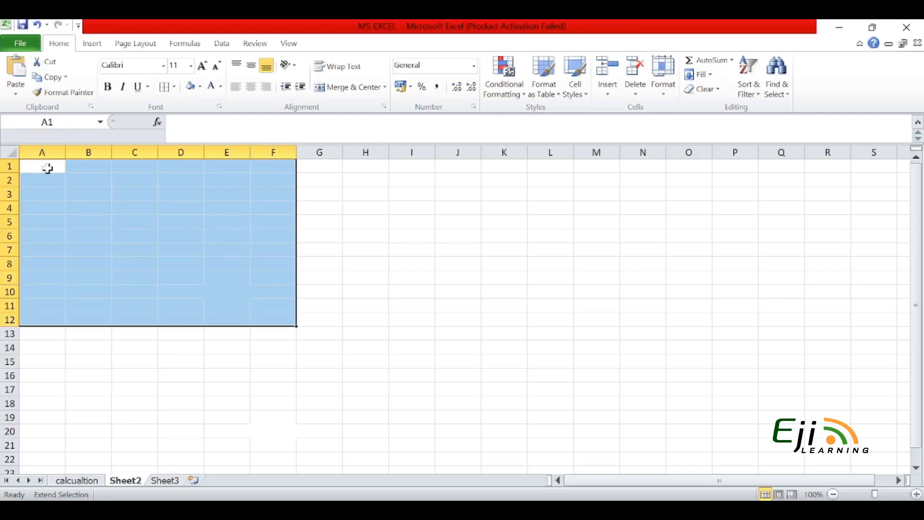
key("Right")
key("Right")
key("Down")
key("Down")
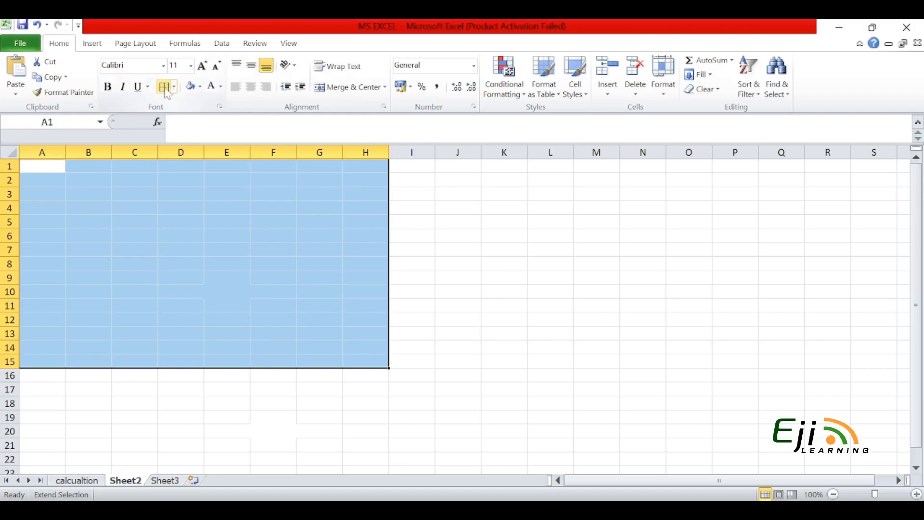
left_click(165, 88)
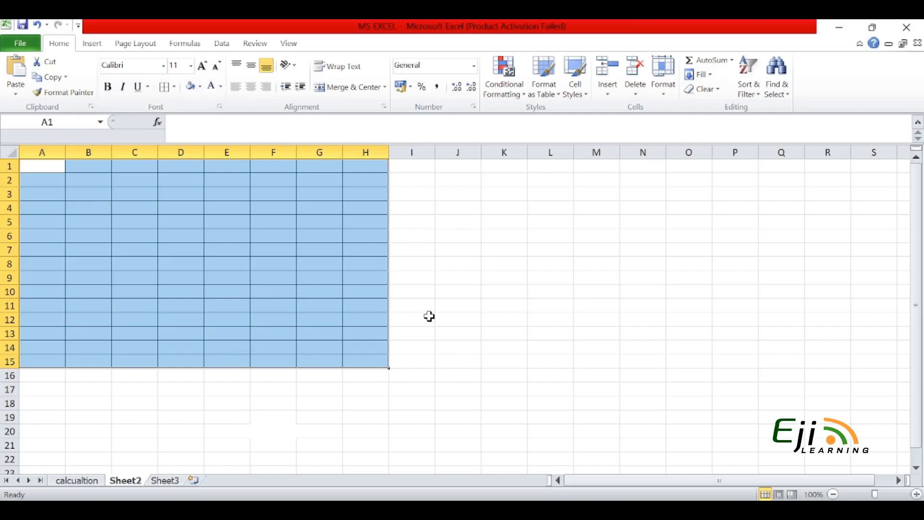
key("ctrl+z")
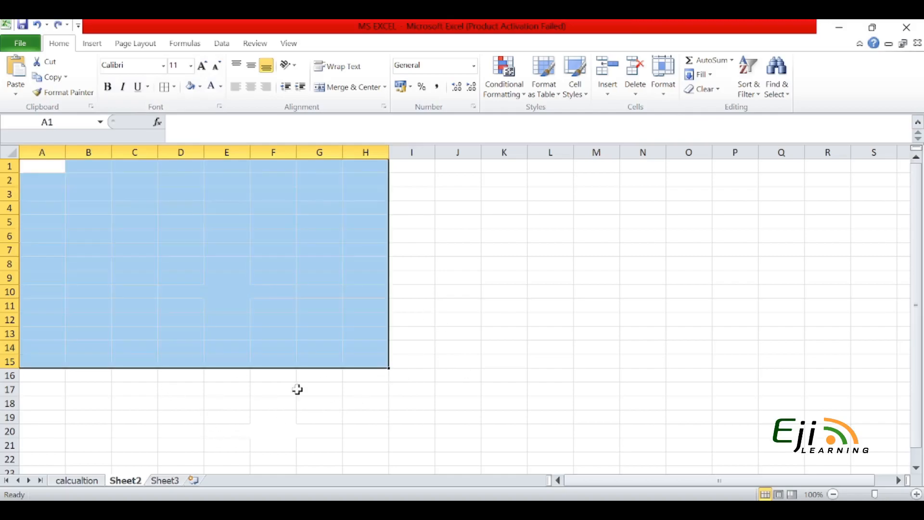
left_click(227, 302)
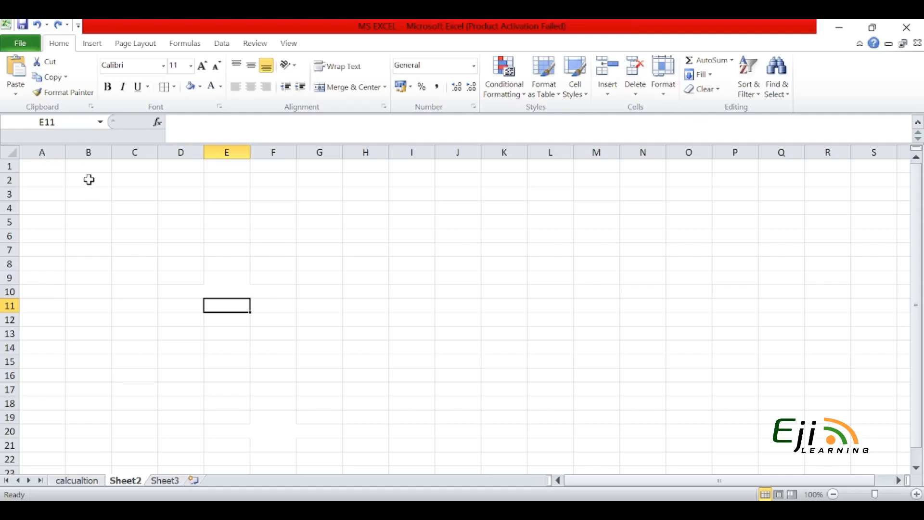
left_click(162, 204)
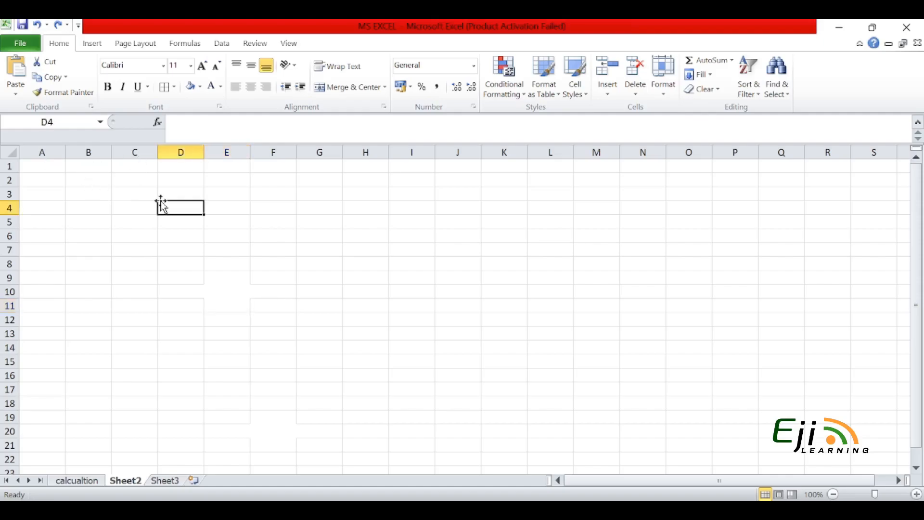
- Enter the text "A1 TO E10" in cell C3
left_click(138, 195)
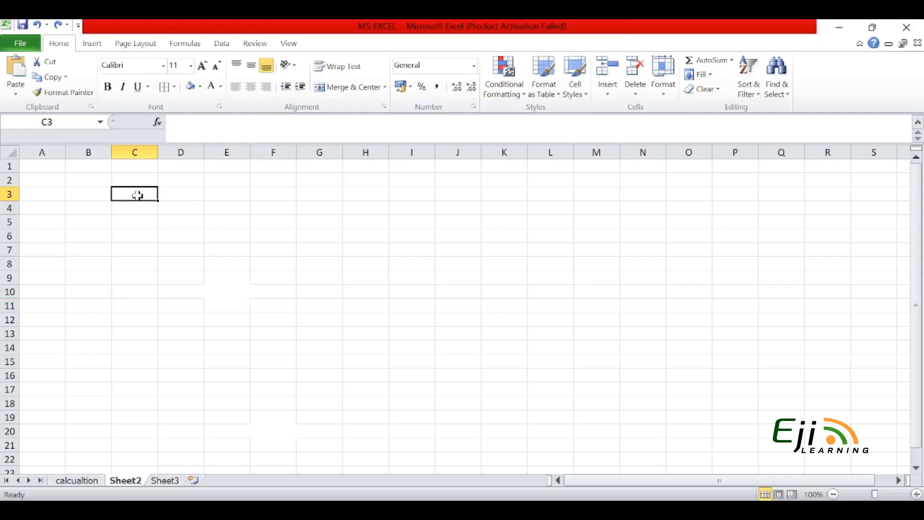
type("a1")
key("BackSpace")
key("BackSpace")
type("A1")
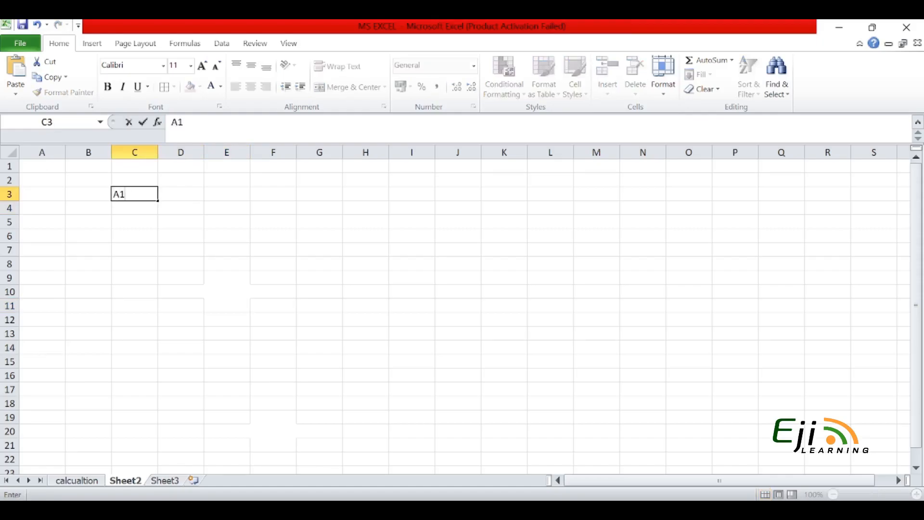
type(" TO")
type("E01")
key("BackSpace")
key("BackSpace")
type("10")
key("Return")
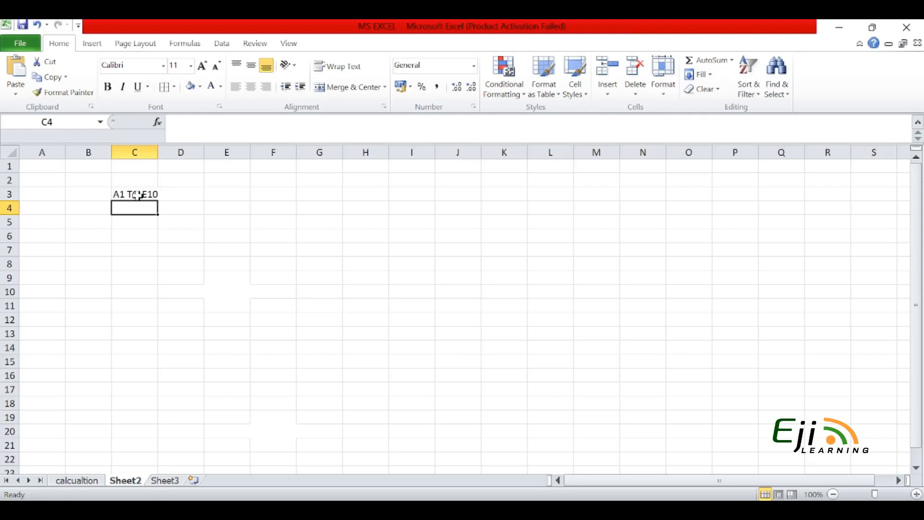
- Enter the text "I10 TO P20" in cell C4
type("I10")
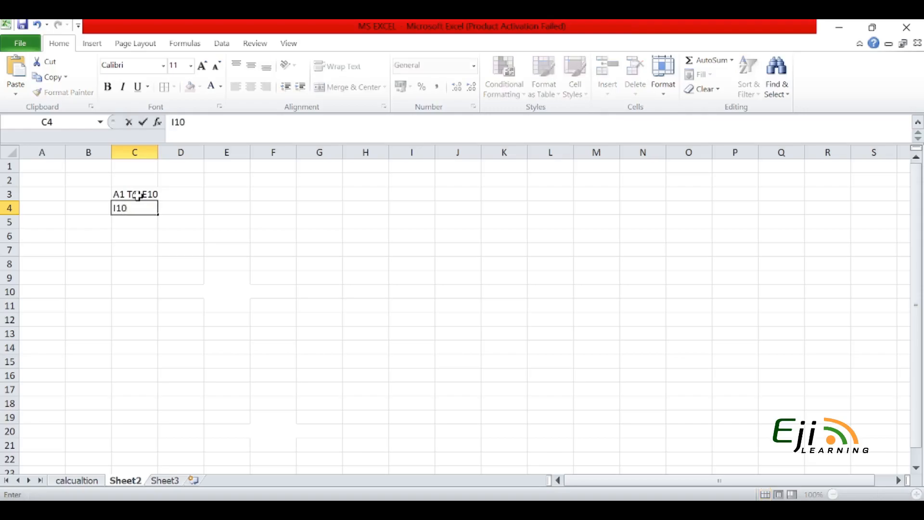
type(" TO P20")
key("Return")
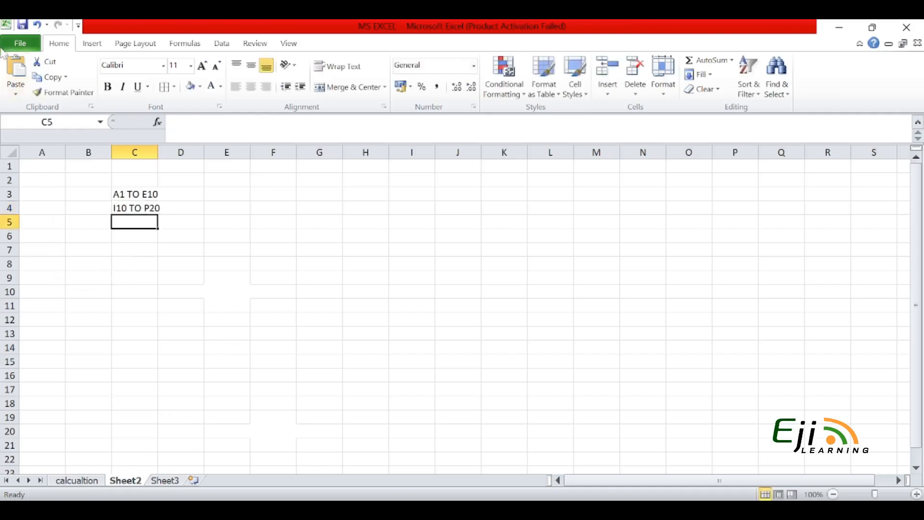
- Apply all borders to the ranges A1:E10 and I10:P20 together as one combined selection
left_click_drag(41, 166, 240, 295)
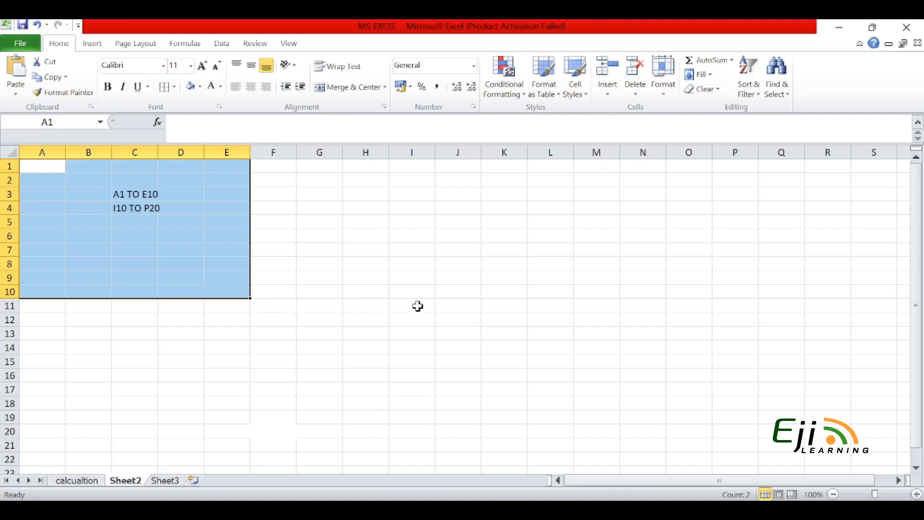
left_click(409, 294, "ctrl")
left_click_drag(410, 295, 455, 343)
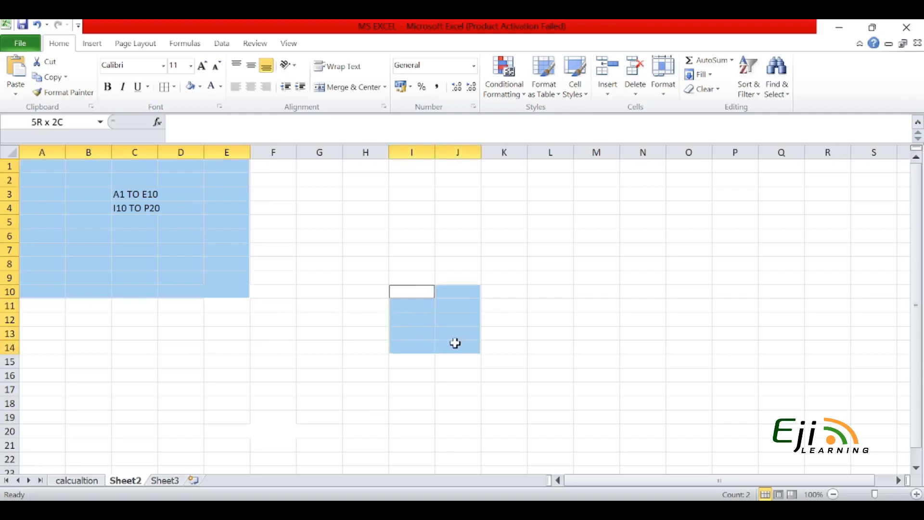
left_click_drag(455, 343, 714, 426)
left_click(163, 87)
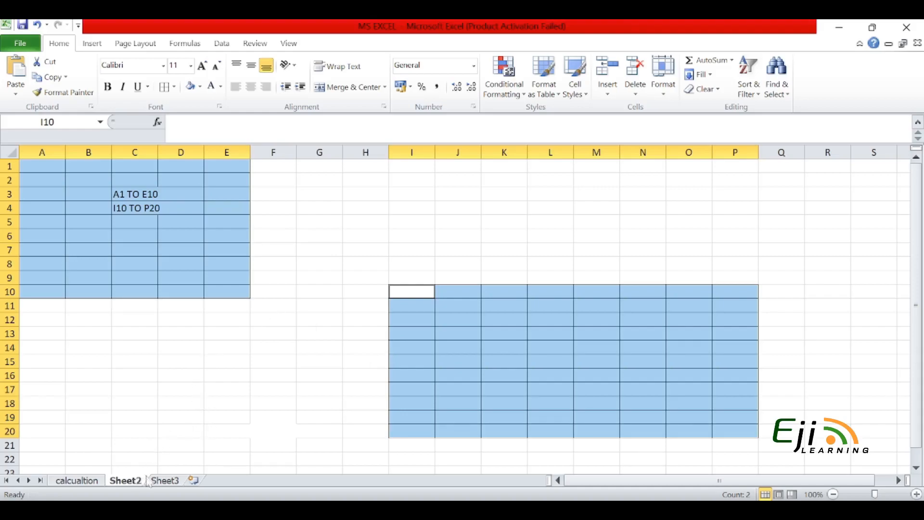
- On Sheet3, extend the selection from cell A1 to I17 in Extend Selection mode
left_click(166, 481)
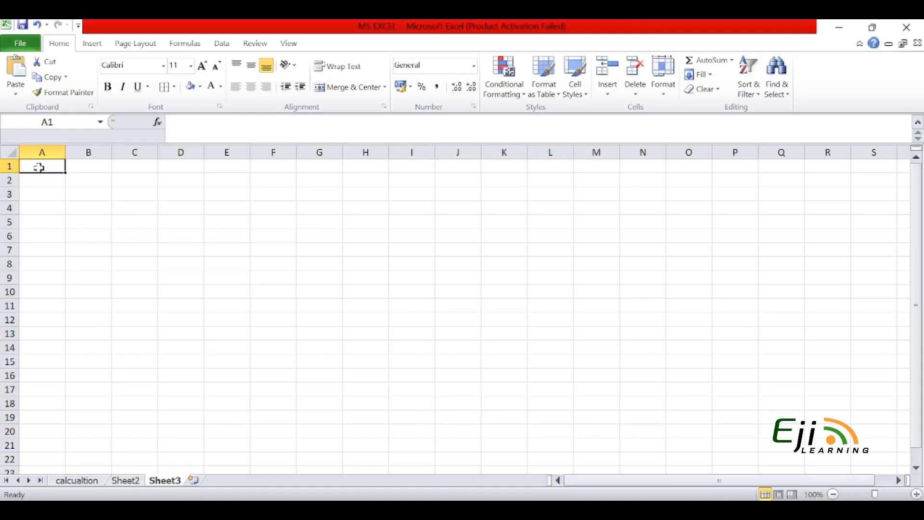
key("F8")
key("Right")
key("Right")
key("Right")
key("Right")
key("Right")
key("Right")
key("Right")
key("Right")
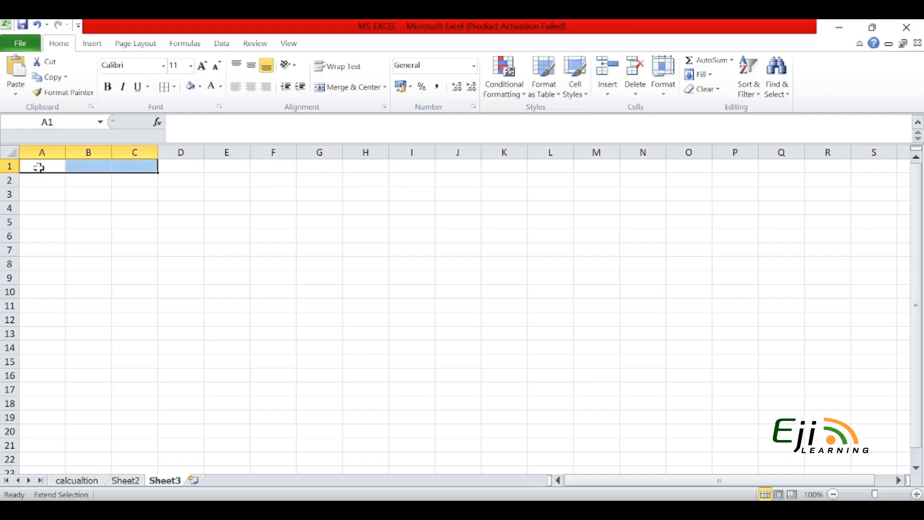
key("Down")
key("Down")
key("Down")
key("Down")
key("Down")
key("Down")
key("Down")
key("Down")
key("Down")
key("Down")
key("Down")
key("Down")
key("Down")
key("Down")
key("Down")
key("Down")
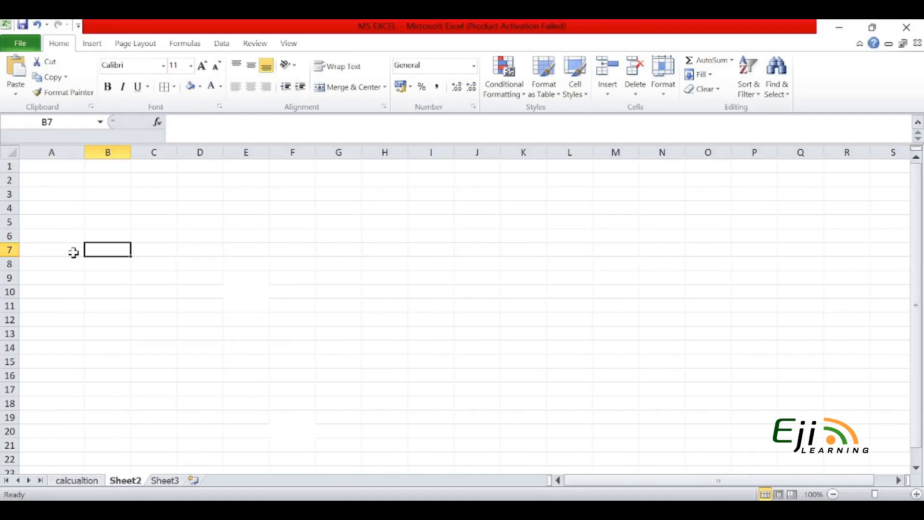
- Enter the text "EJI LEARNING" in cell A1 of Sheet2
left_click(106, 205)
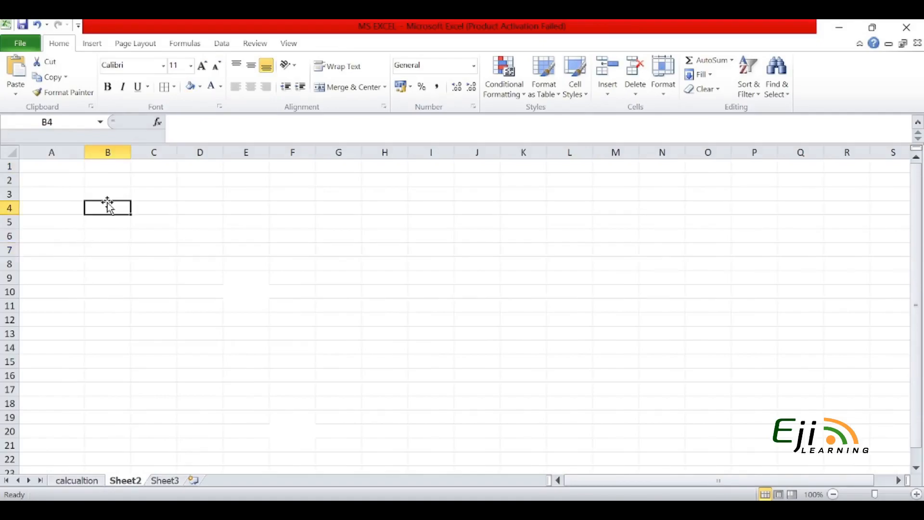
left_click(78, 166)
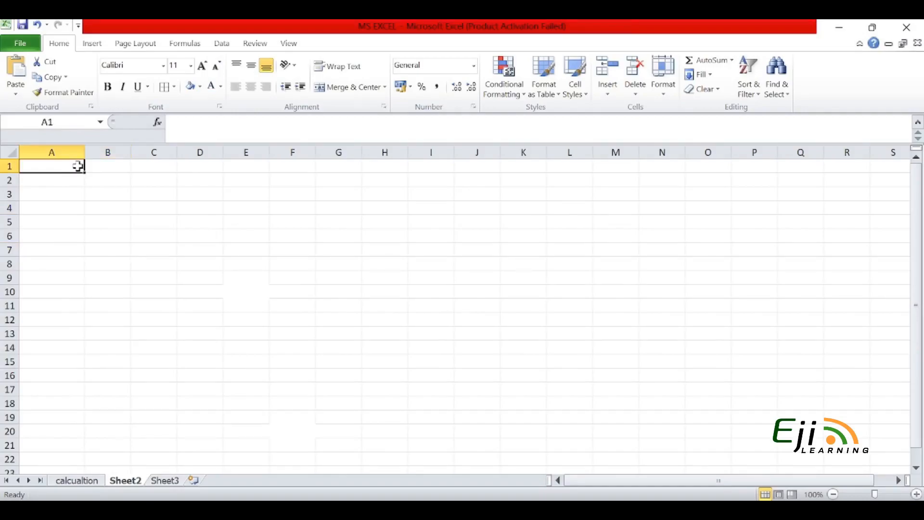
type("EJI")
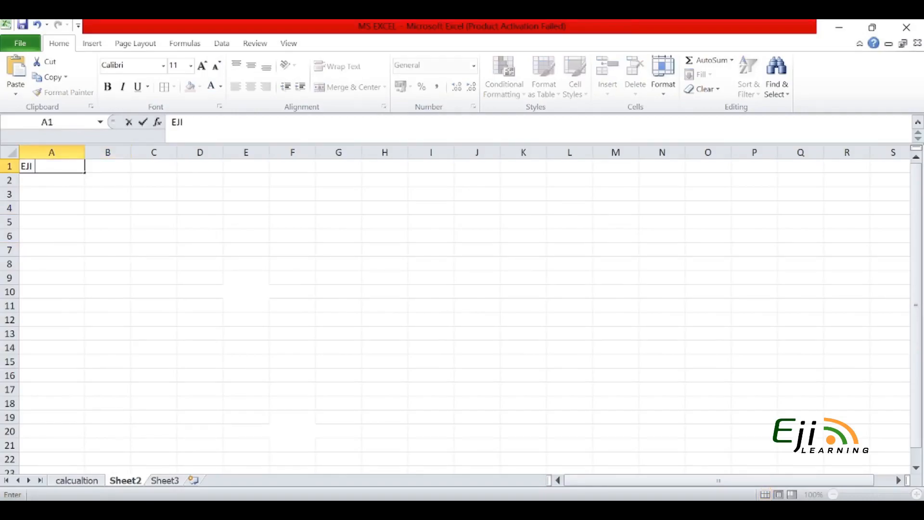
type(" LEARNING")
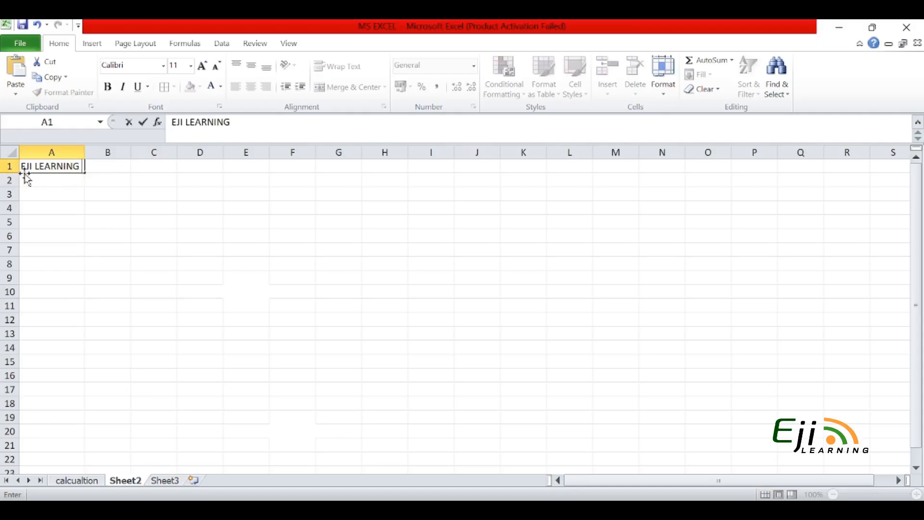
- Enlarge cell A1 by making row 1 taller and column A about twice as wide
left_click(9, 166)
left_click_drag(10, 173, 9, 189)
left_click_drag(85, 155, 151, 159)
left_click_drag(9, 189, 9, 198)
left_click(121, 173)
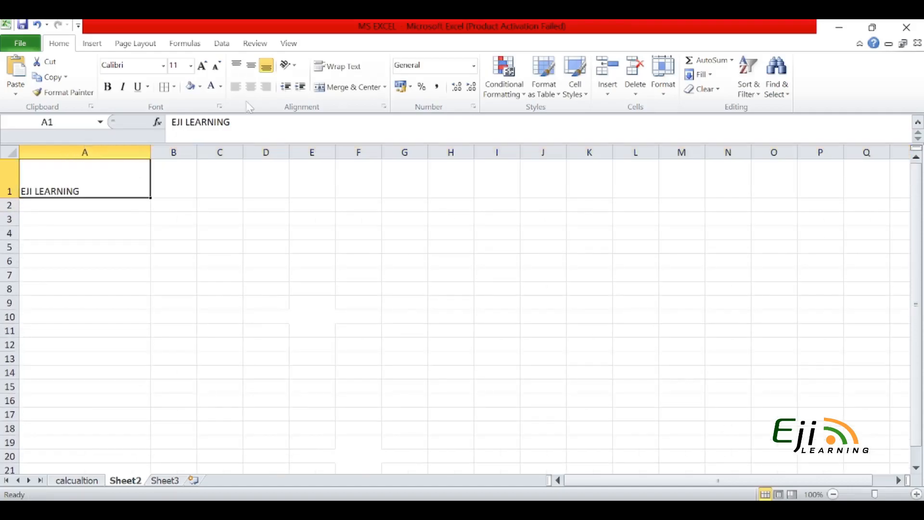
- Centre the text in cell A1 vertically and horizontally and make it bold
left_click(251, 65)
left_click(250, 86)
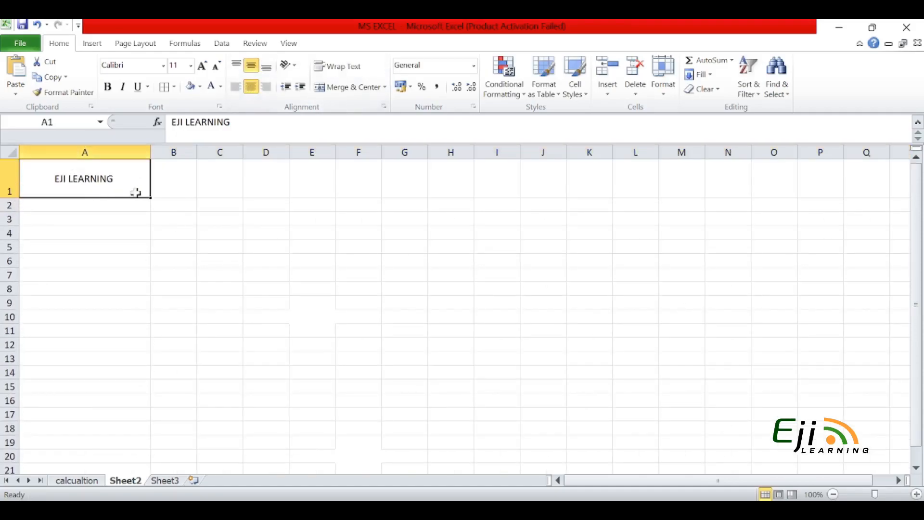
left_click(107, 88)
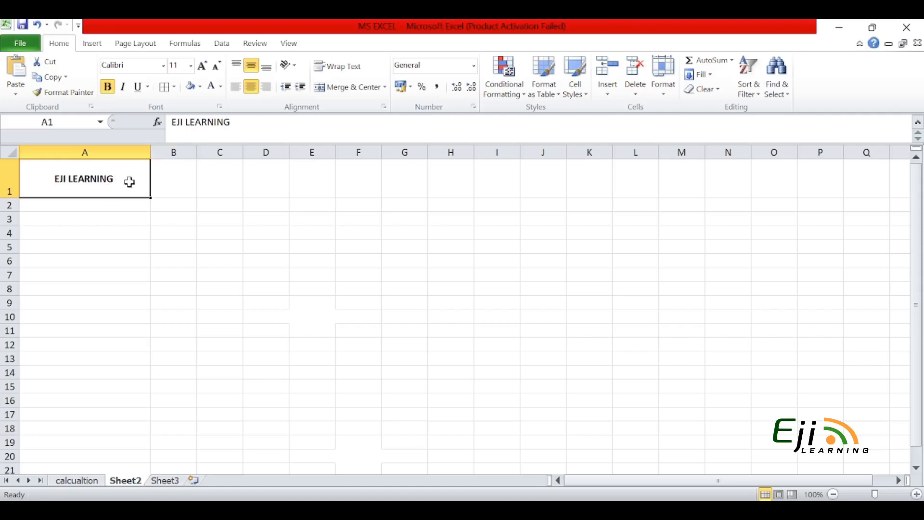
- Edit cell A1 in place so that its text reads "ENERTURE LEARNING"
left_click(91, 202)
left_click(101, 181)
key("F2")
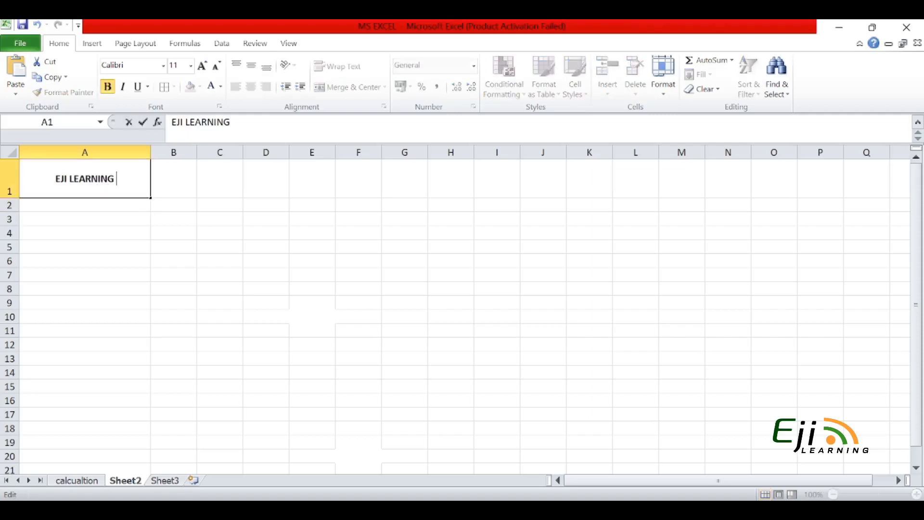
key("BackSpace")
key("BackSpace")
key("BackSpace")
key("BackSpace")
key("BackSpace")
key("BackSpace")
key("BackSpace")
key("BackSpace")
key("BackSpace")
key("BackSpace")
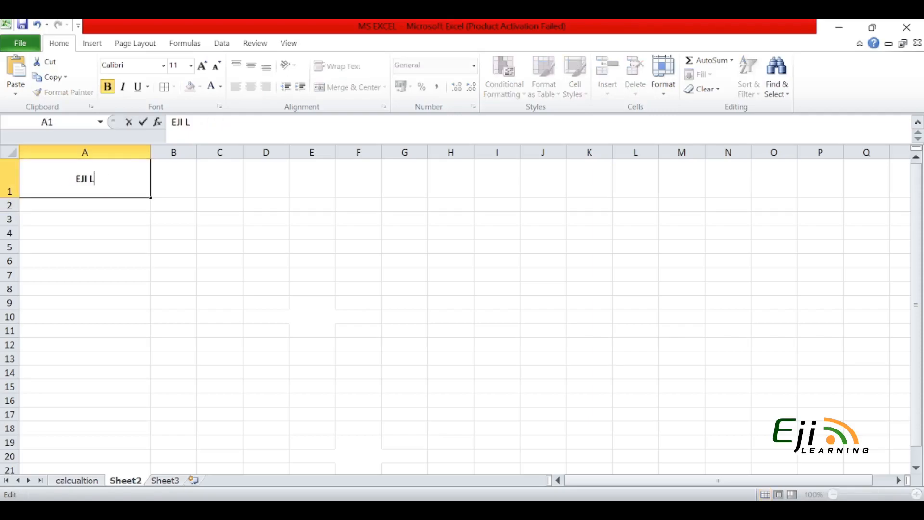
key("BackSpace")
key("BackSpace")
type("ENERTURE L")
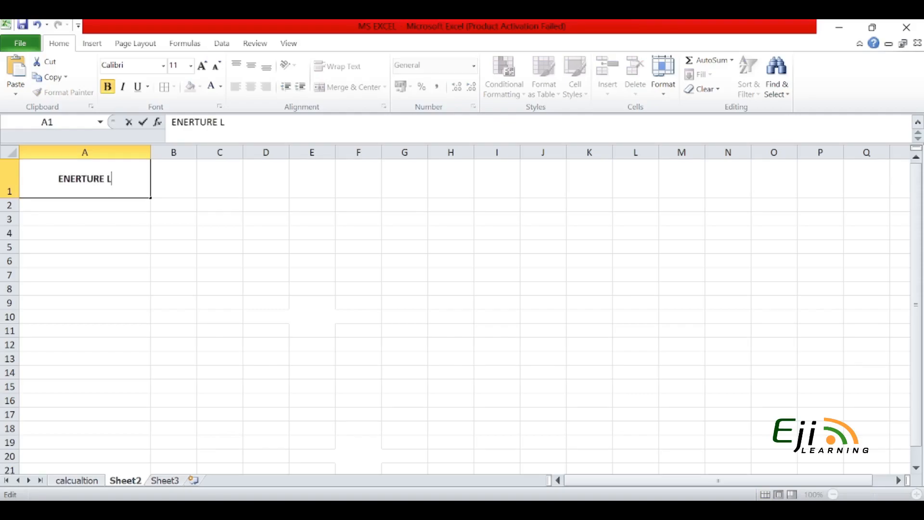
type("EARNING")
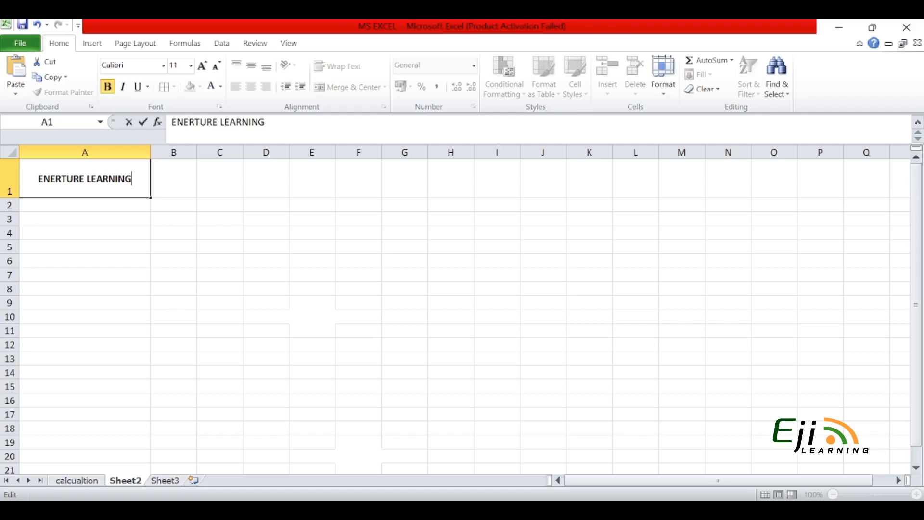
left_click(83, 258)
- Edit cell A1 in place, replacing only the word "ENERTURE" with "EJI"
left_click(72, 179)
key("F2")
key("Left")
key("Left")
key("Left")
key("Left")
key("Left")
key("Left")
key("Left")
key("Left")
key("BackSpace")
key("BackSpace")
key("BackSpace")
key("BackSpace")
key("BackSpace")
key("BackSpace")
key("BackSpace")
key("BackSpace")
key("BackSpace")
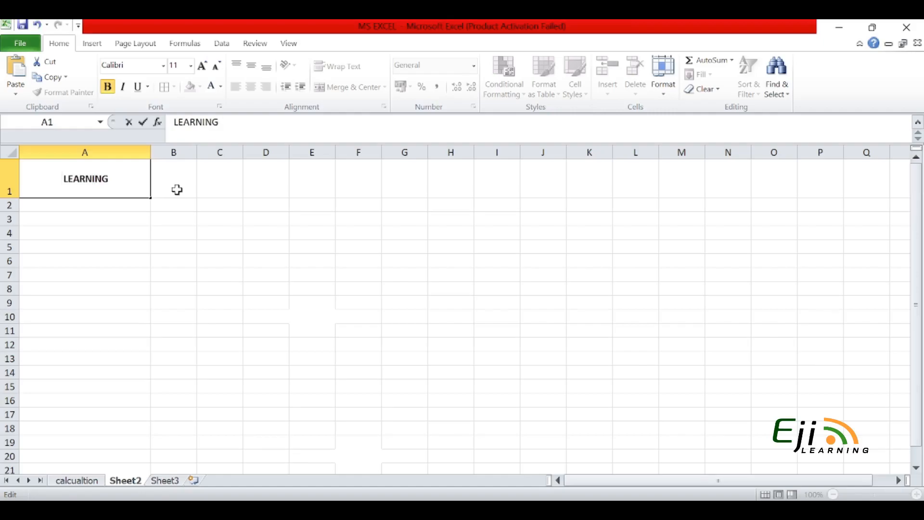
type("EJI")
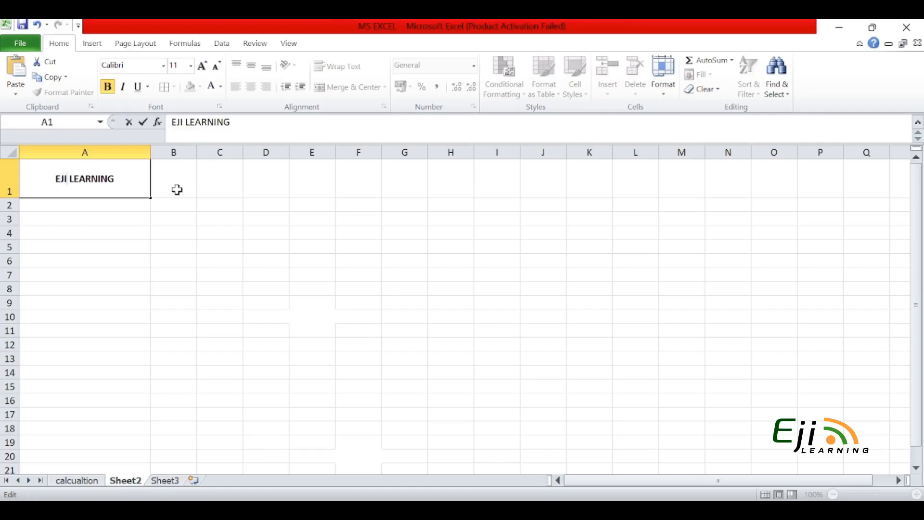
key("Return")
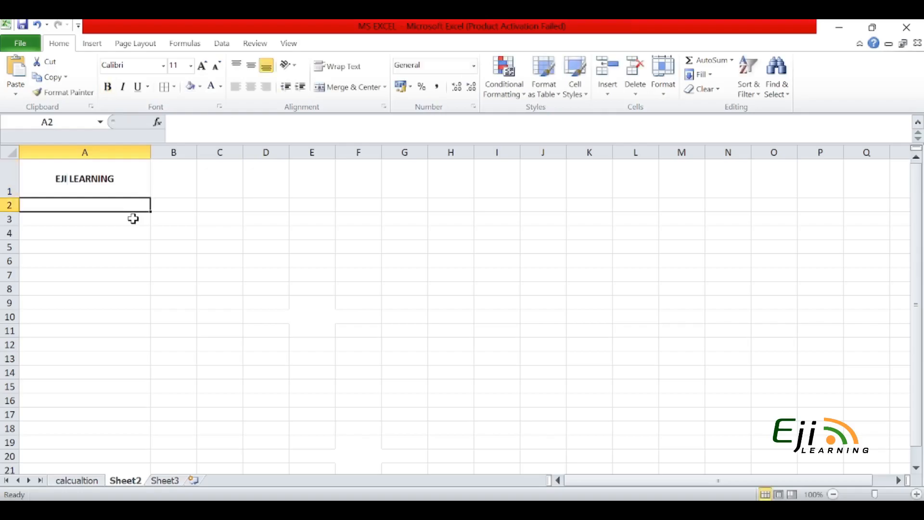
- Replace the whole text of cell A1 with a person's first name by editing it in the formula bar
left_click(128, 178)
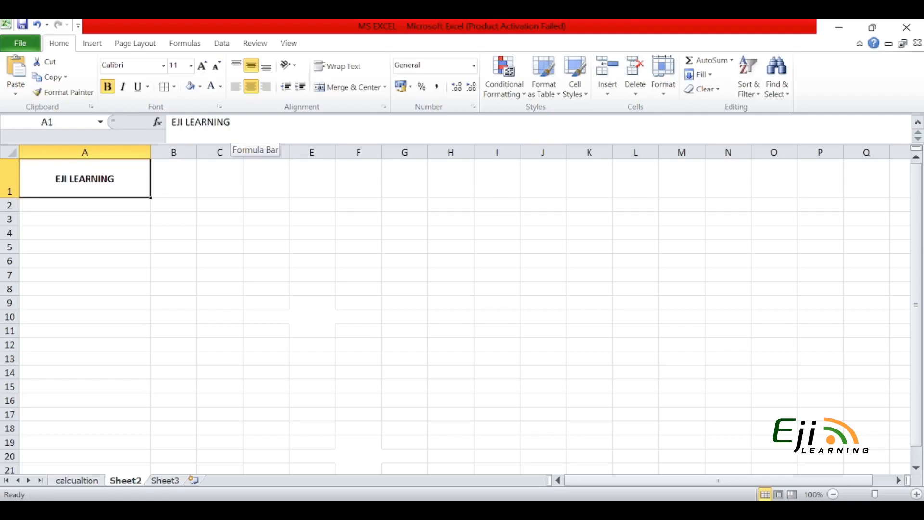
left_click(231, 126)
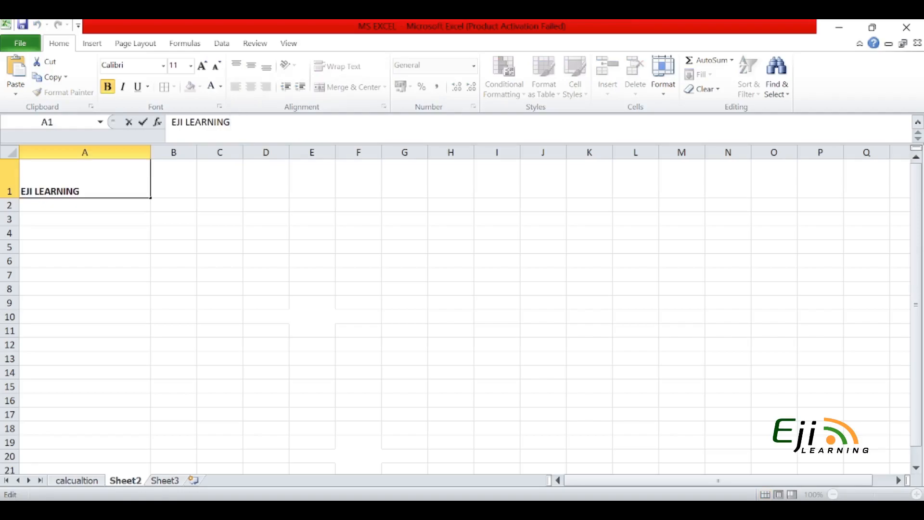
key("BackSpace")
key("BackSpace")
key("BackSpace")
key("BackSpace")
key("BackSpace")
key("BackSpace")
key("BackSpace")
key("BackSpace")
key("BackSpace")
key("BackSpace")
key("BackSpace")
key("BackSpace")
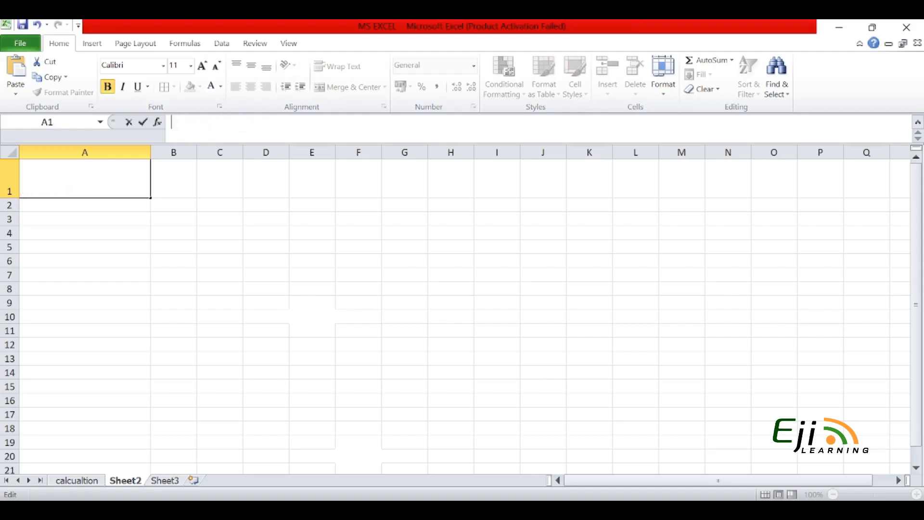
type("KRISHAN")
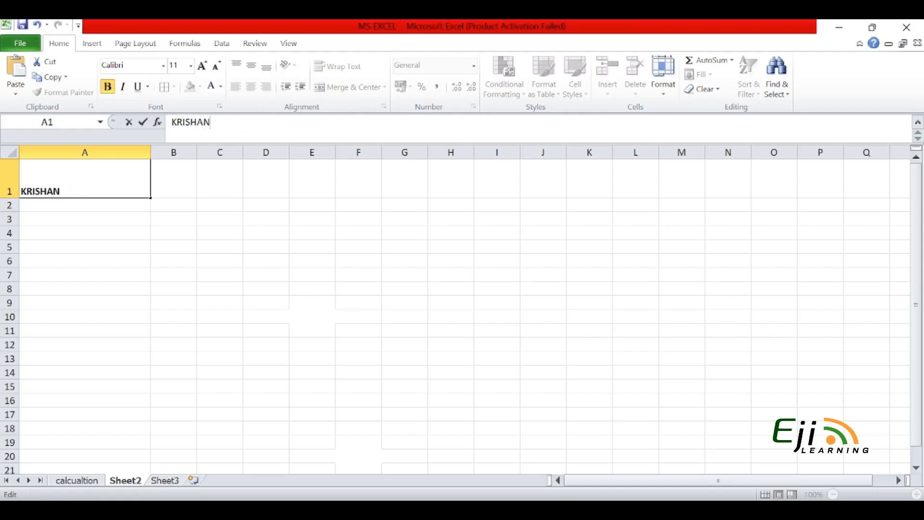
key("Return")
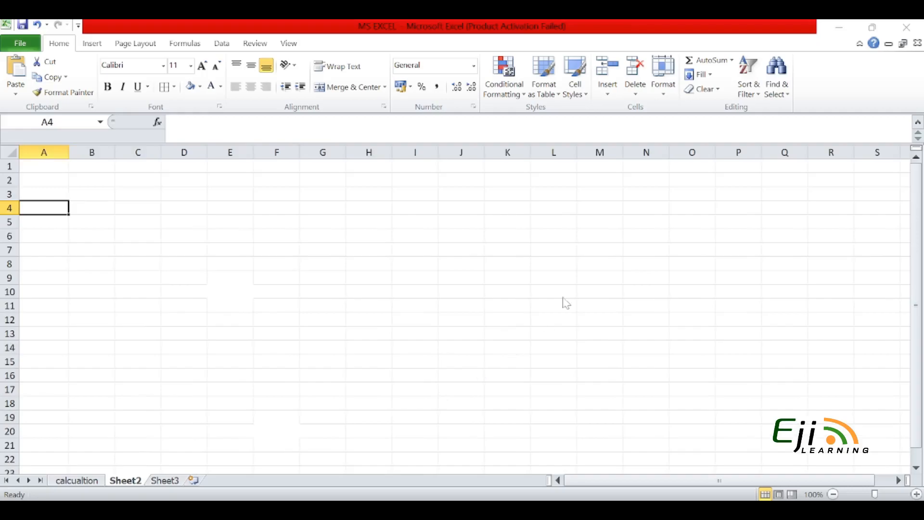
- Save the workbook
key("ctrl+s")
key("Escape")
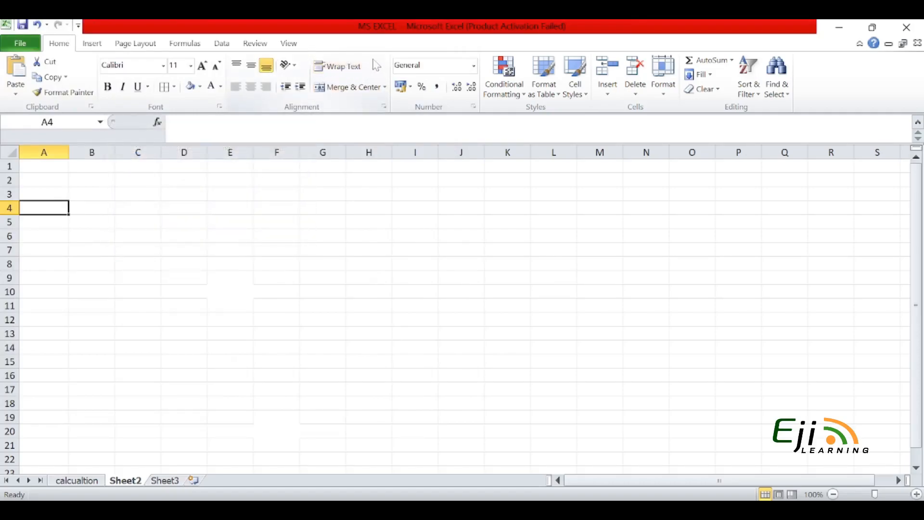
- Enter the text "I LOVE EJI LEARNING" in cell A1 and wrap it within the cell
left_click(43, 165)
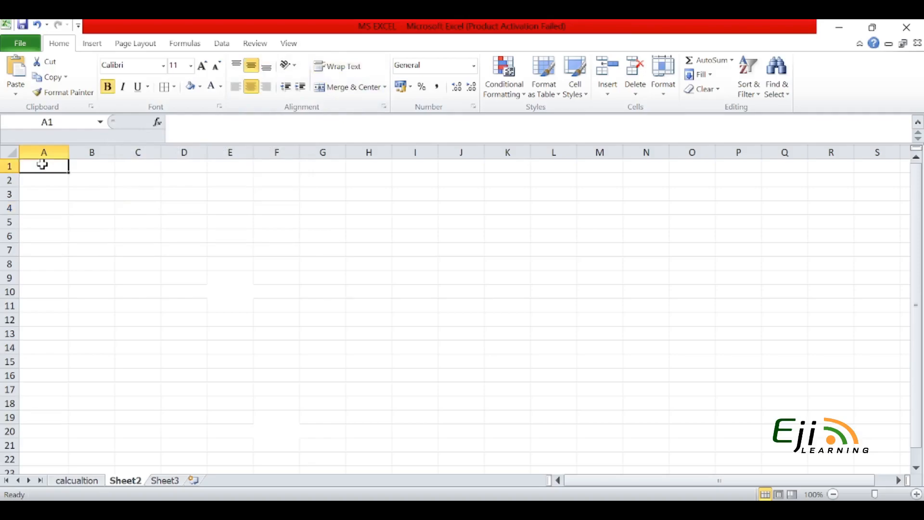
type("I LOVE")
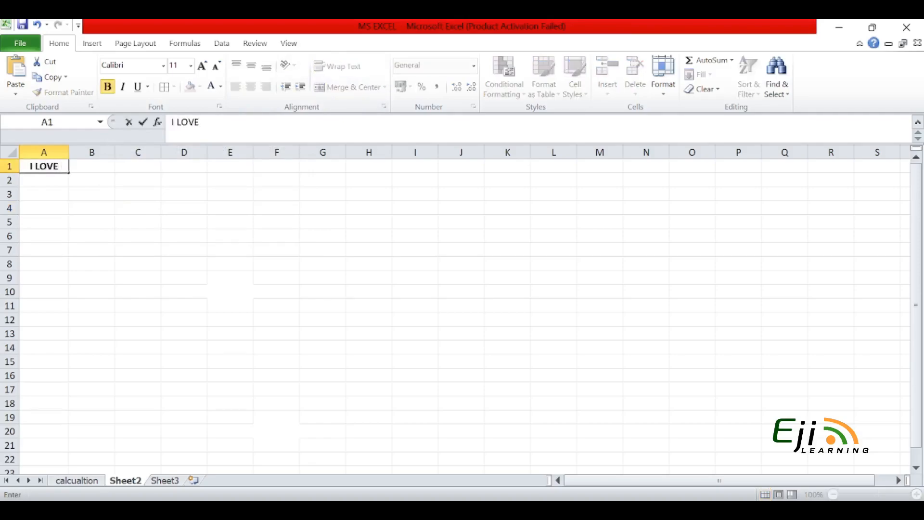
type(" EJI LEARNING")
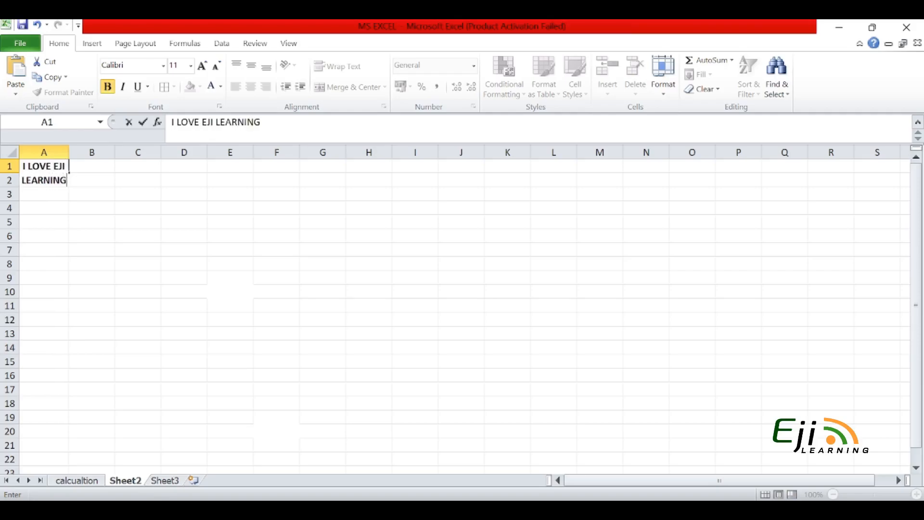
key("Return")
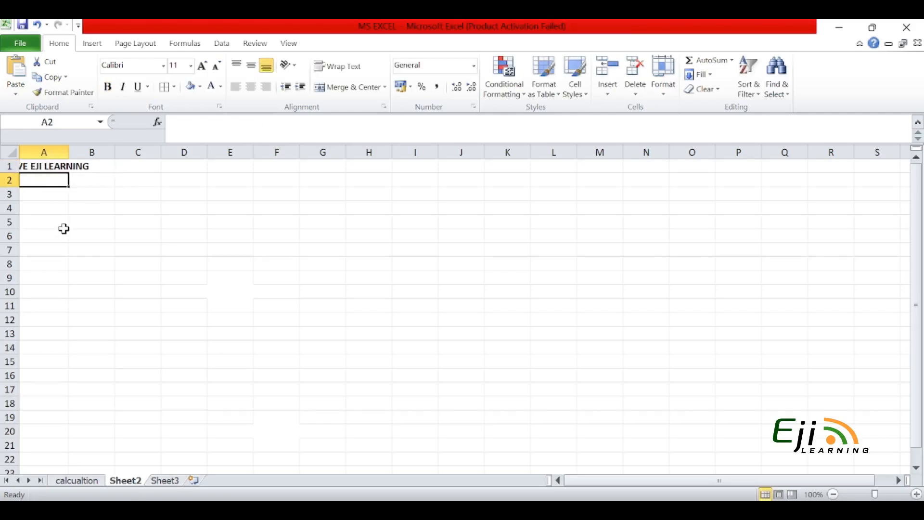
left_click(52, 167)
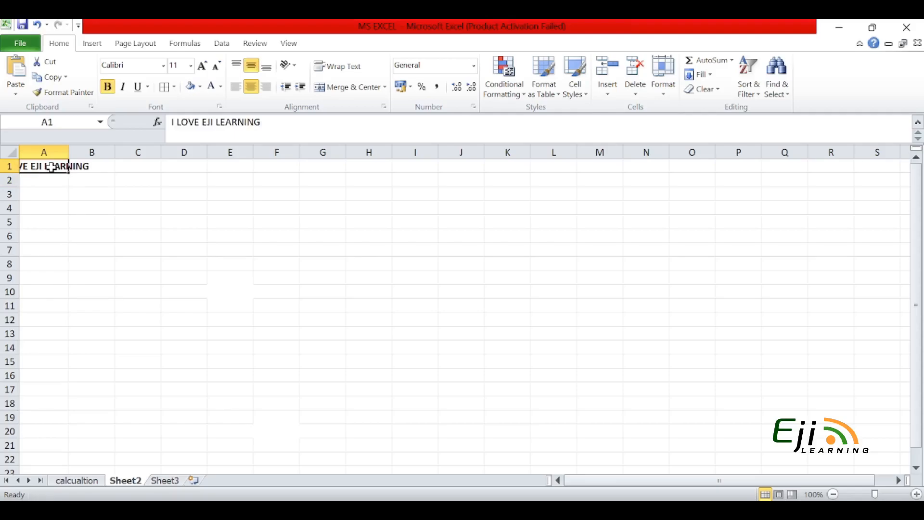
left_click(339, 70)
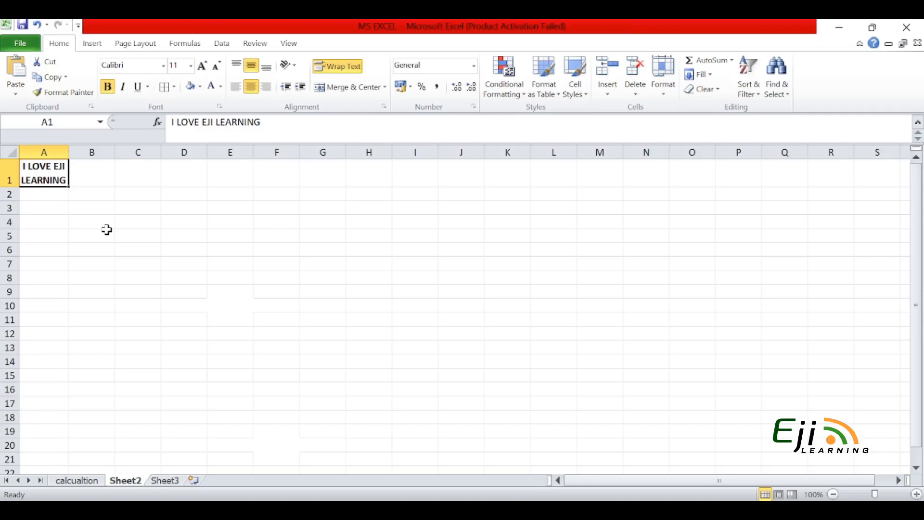
- Open the Save As dialog for the workbook and close it without saving
key("F12")
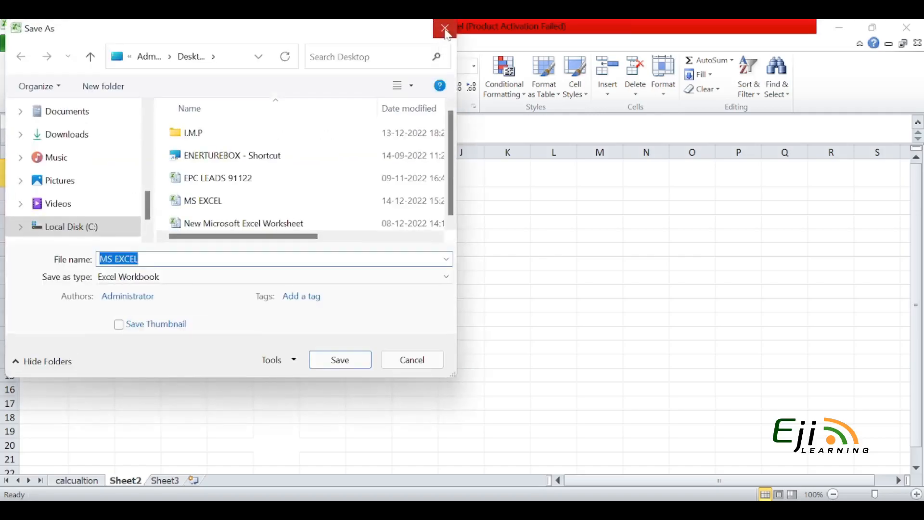
left_click(446, 30)
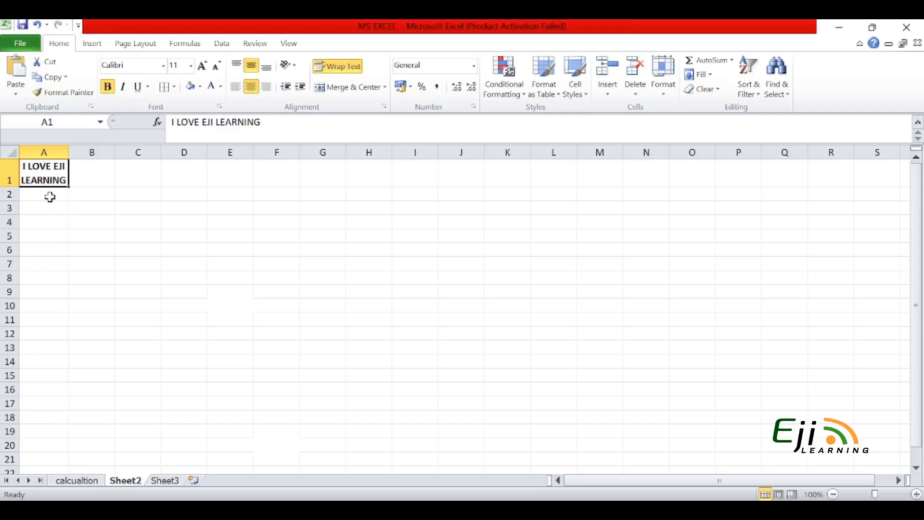
- Replace the text in cell A1 with "EJI LEARNING" and save the workbook
left_click(61, 206)
left_click(57, 196)
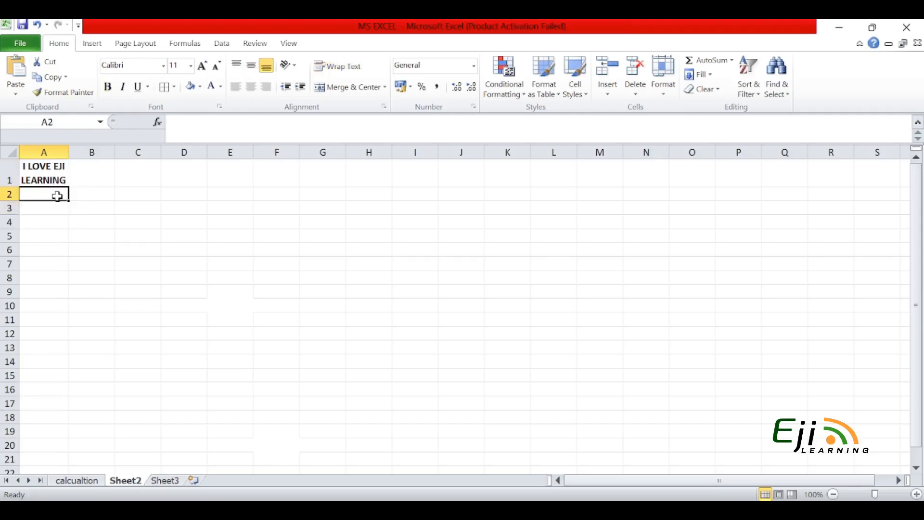
left_click(56, 175)
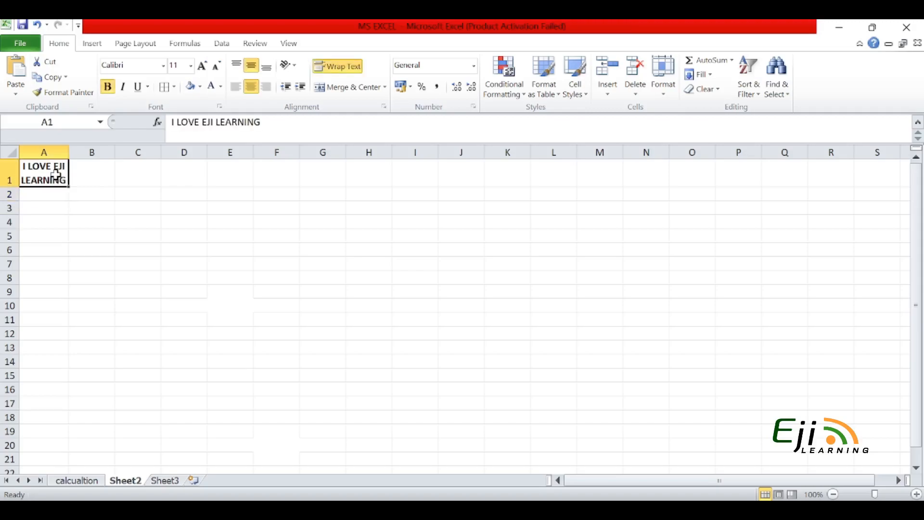
type("EJI L")
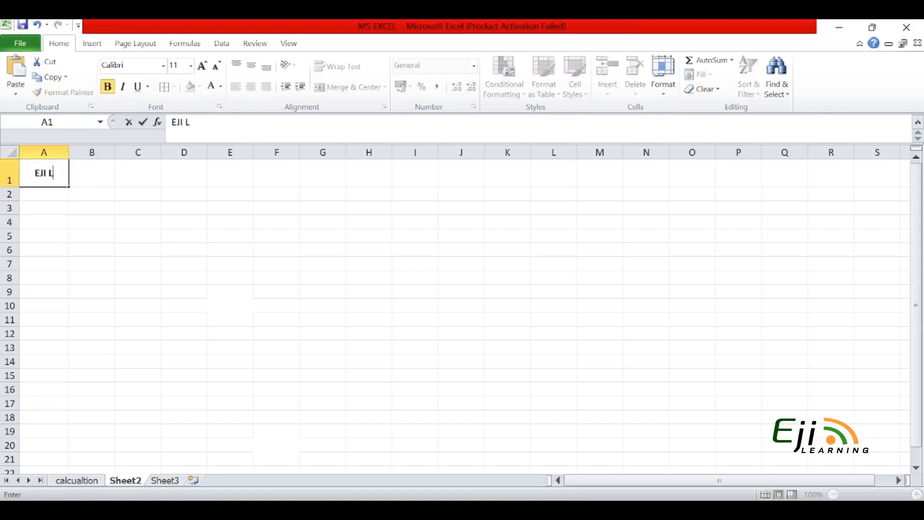
type("EARNING")
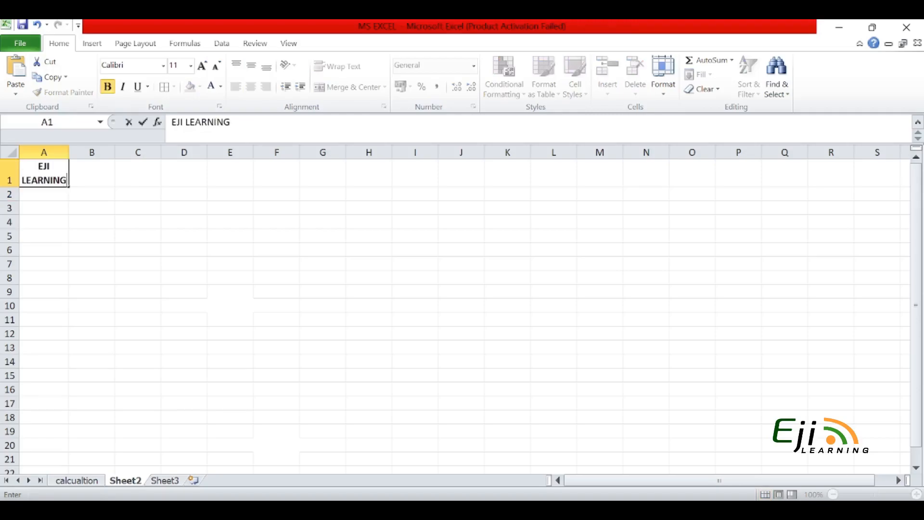
left_click(57, 208)
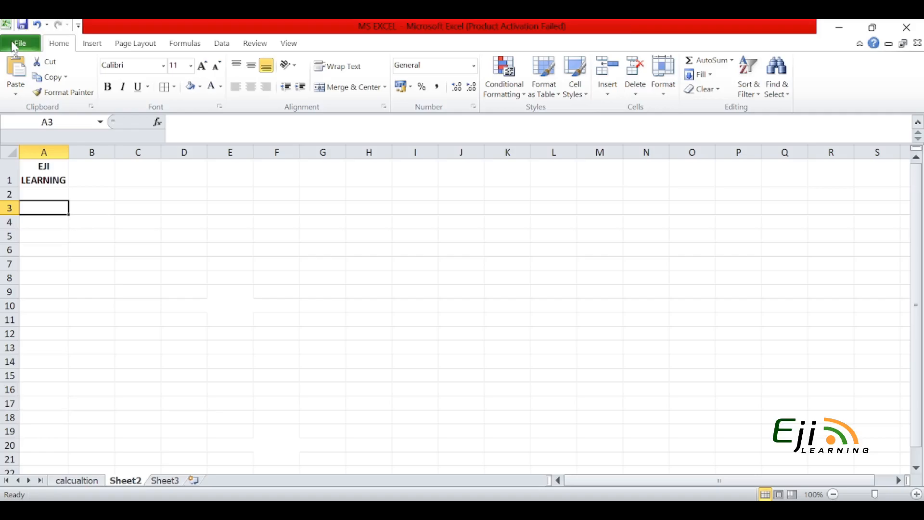
left_click(15, 44)
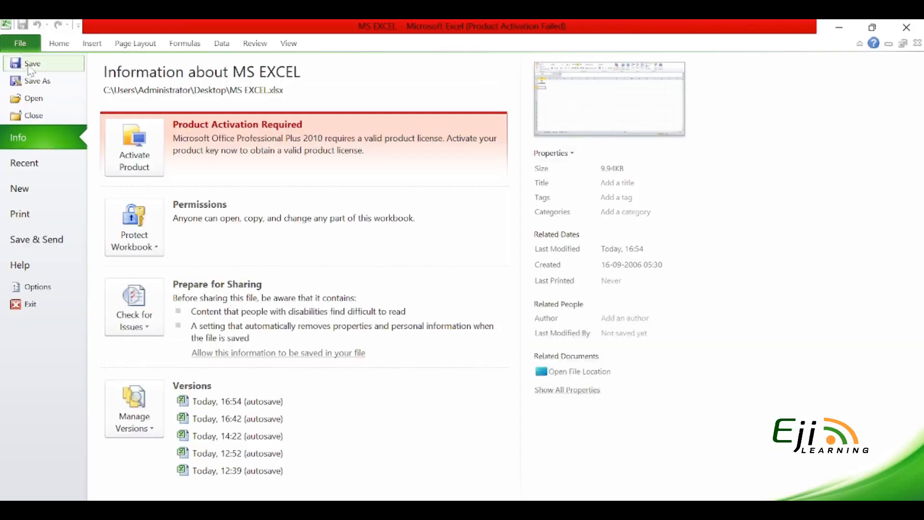
left_click(31, 69)
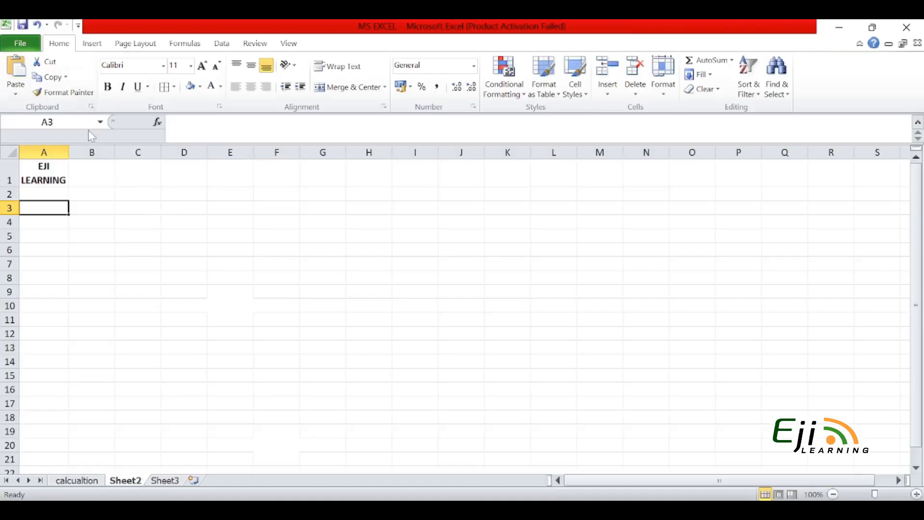
- Save a copy of the workbook to the Desktop as an Excel Workbook named "MS EXCEL-1"
left_click(23, 42)
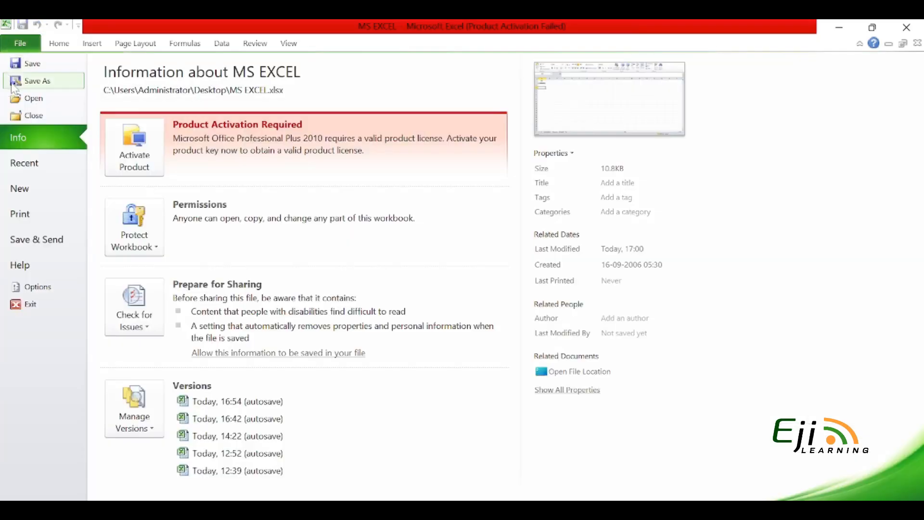
left_click(34, 83)
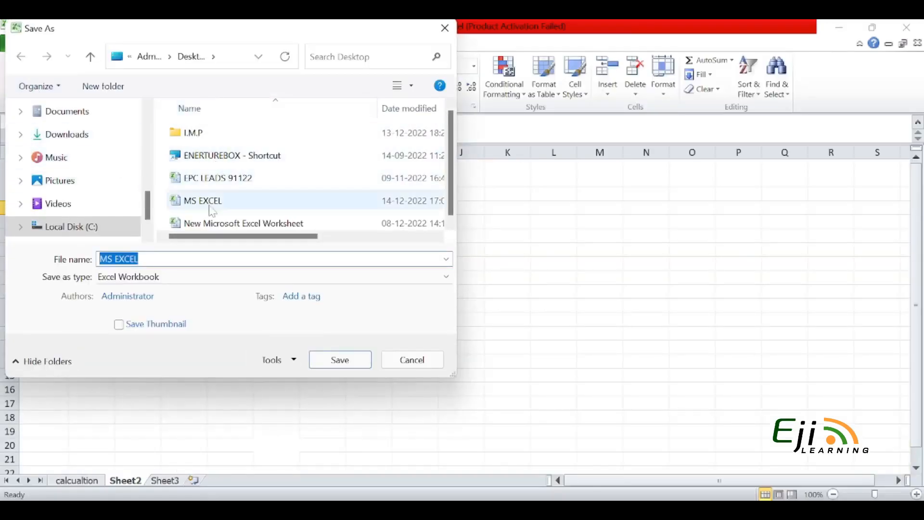
left_click(82, 137)
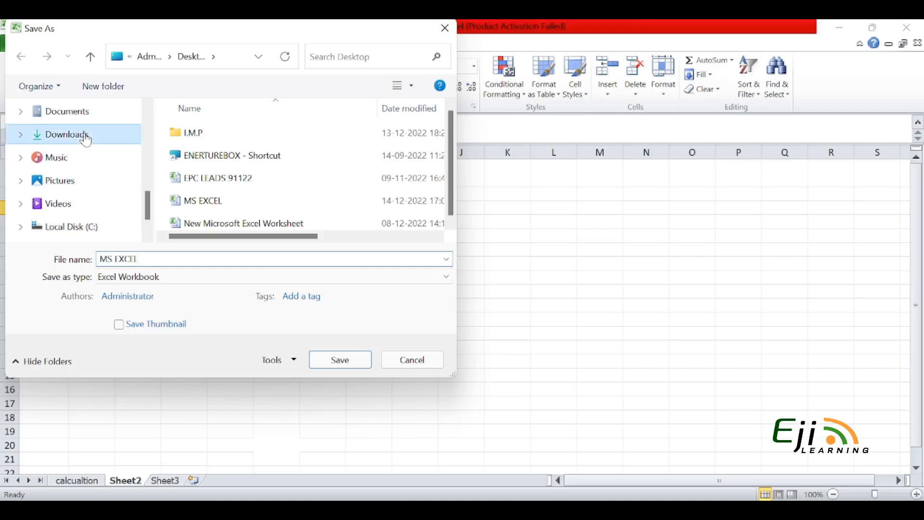
scroll(81, 189, "down", 1)
left_click(82, 185)
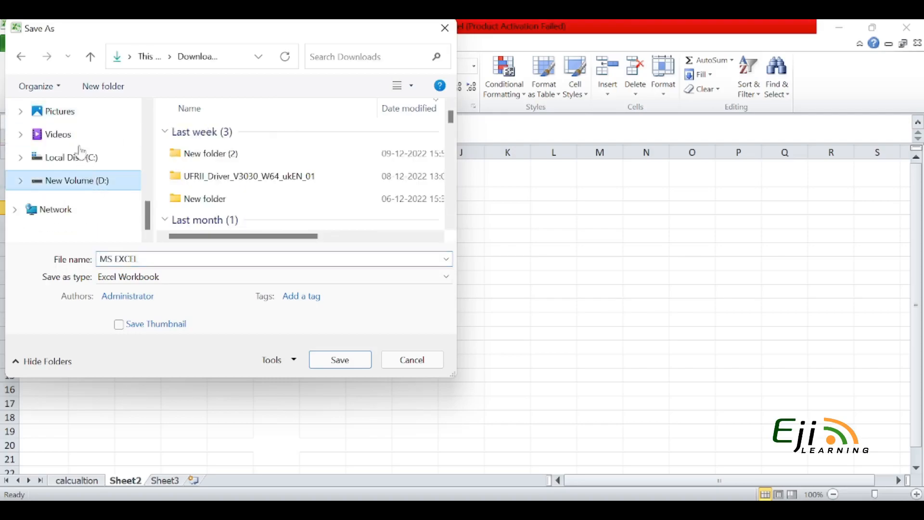
scroll(101, 192, "up", 10)
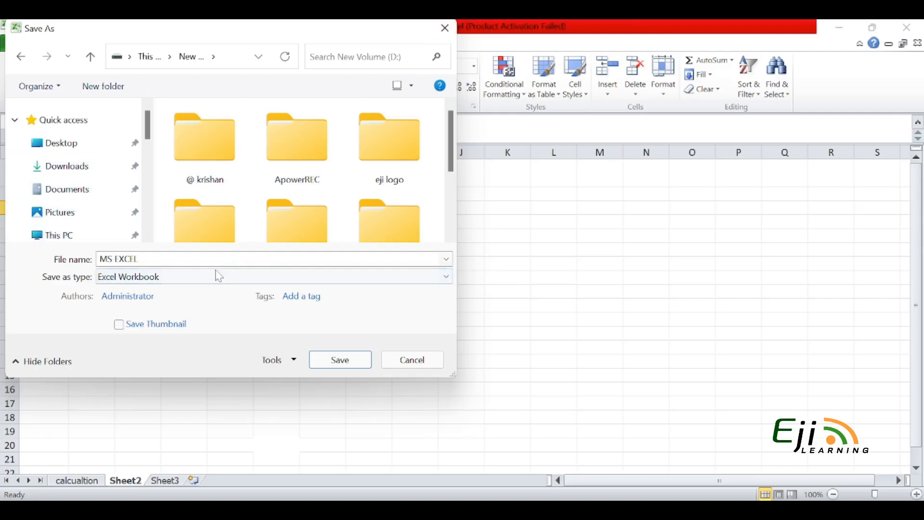
left_click(174, 259)
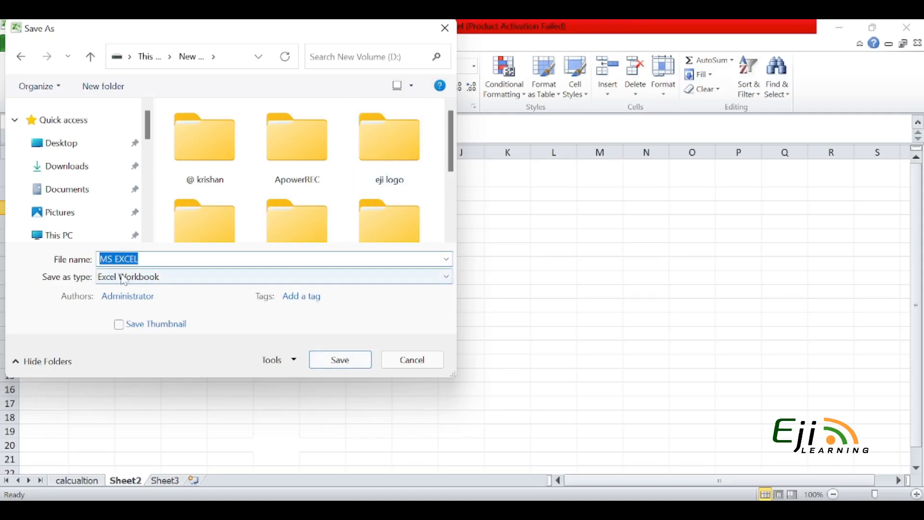
left_click(139, 259)
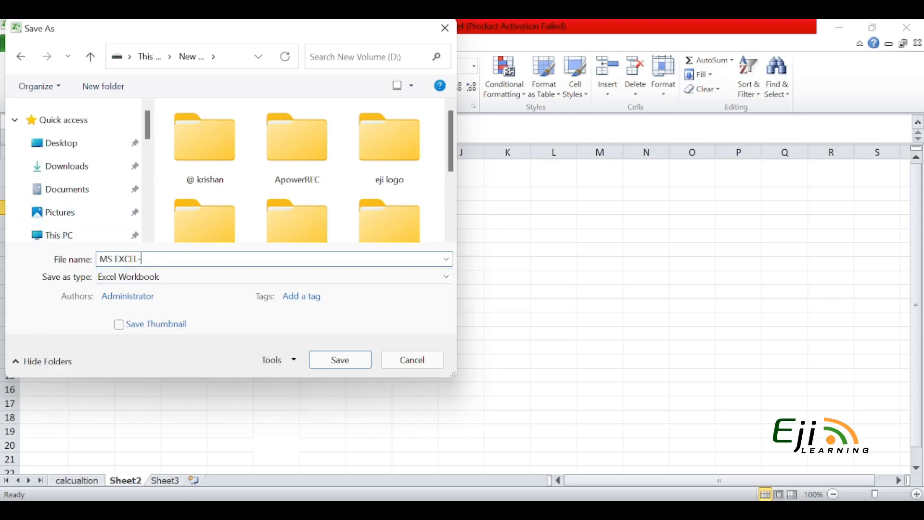
type("-1")
left_click(92, 152)
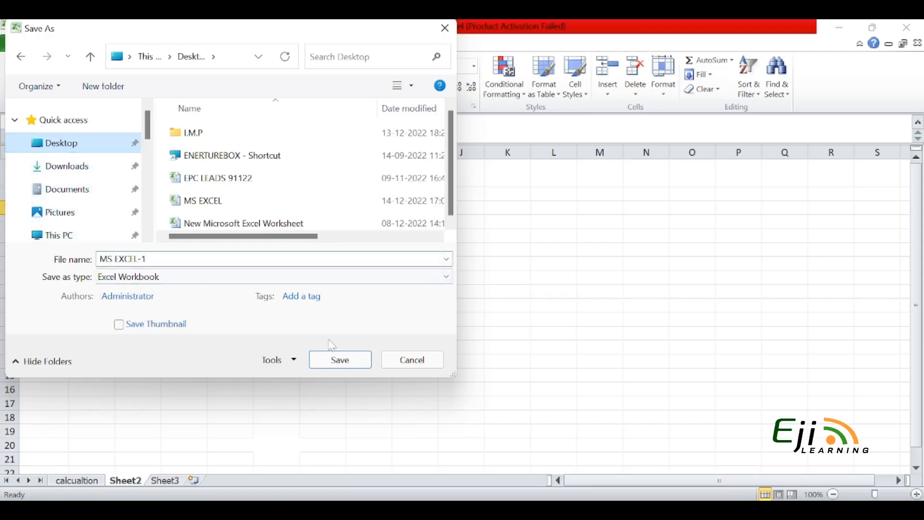
left_click(340, 361)
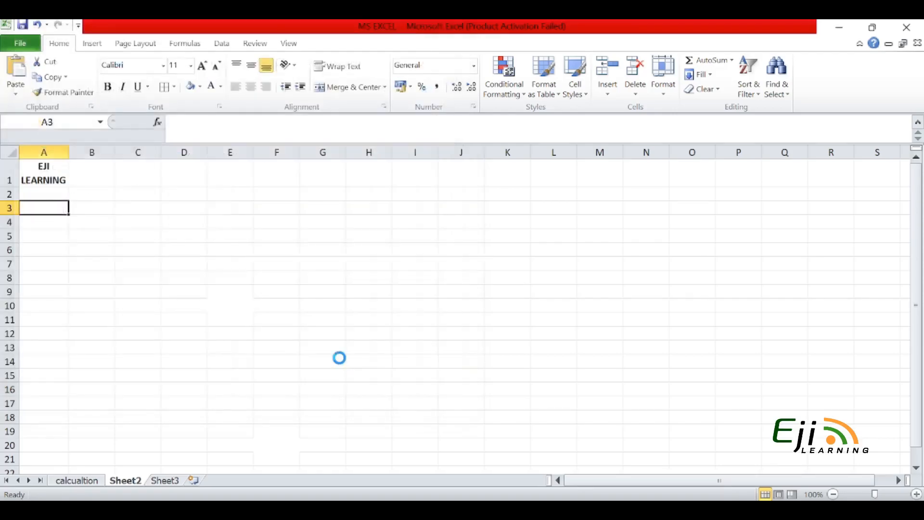
- Open the saved MS EXCEL-1 workbook from the desktop and close it
left_click(839, 27)
left_click_drag(671, 167, 663, 172)
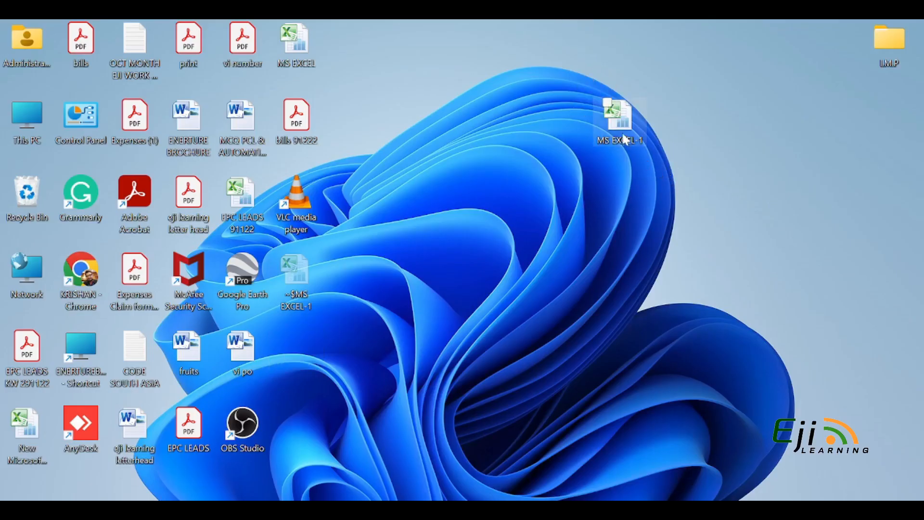
key("Return")
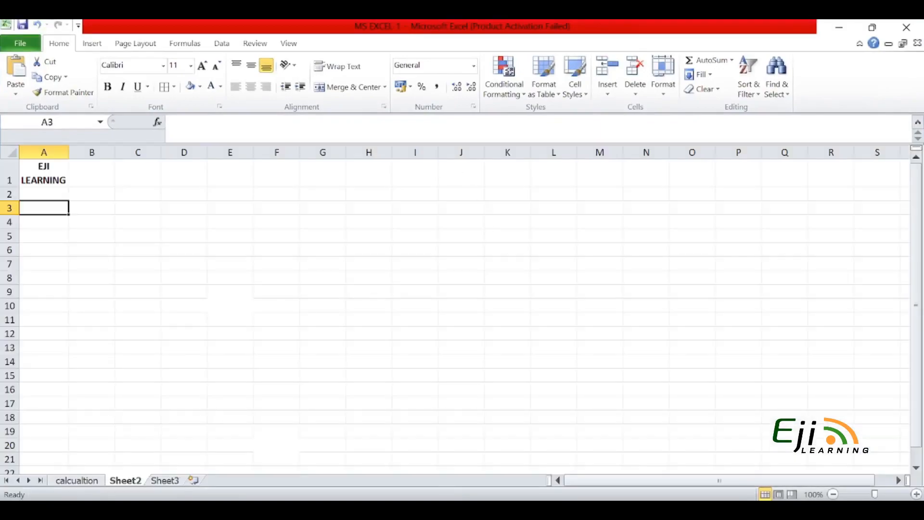
left_click(908, 25)
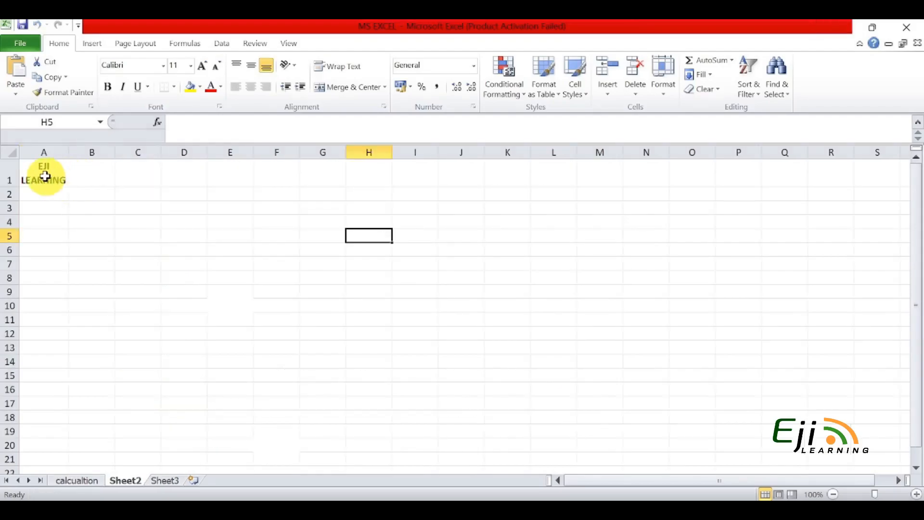
- Clear the contents of cell A1 on Sheet2 and switch to the "calcualtion" sheet
left_click(44, 176)
key("Delete")
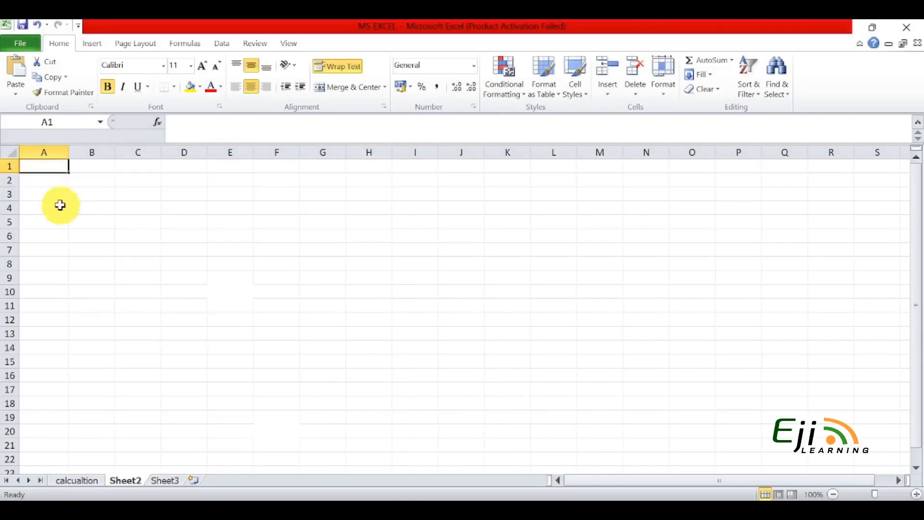
left_click(90, 484)
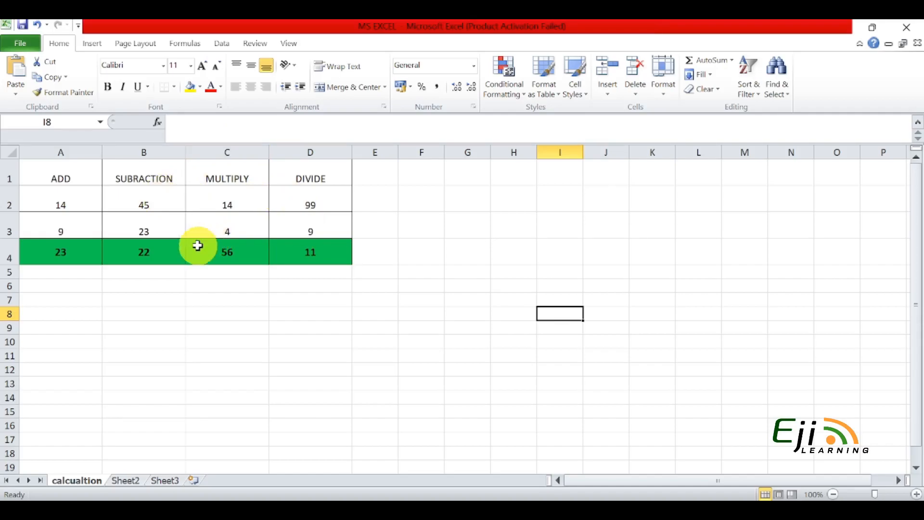
- Replace the contents of cell A4 under ADD with the addition formula =A2+A3
left_click(73, 259)
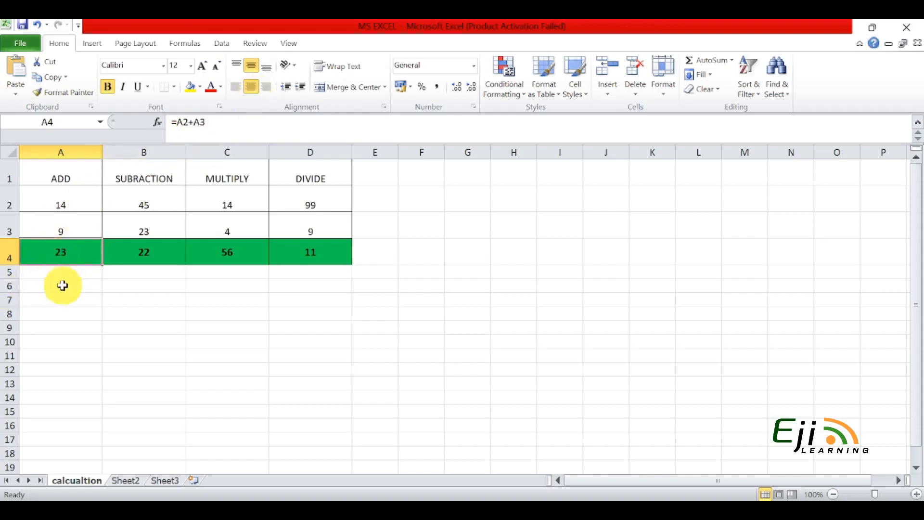
key("BackSpace")
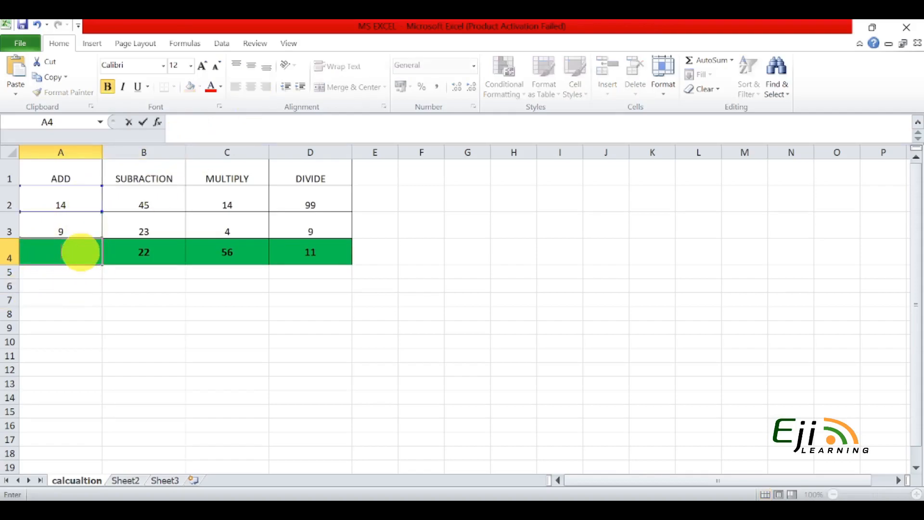
key("Escape")
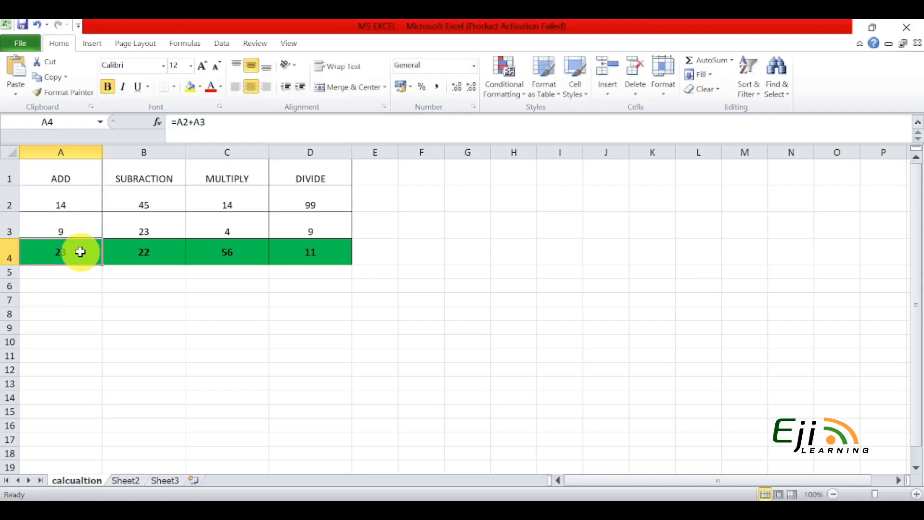
key("BackSpace")
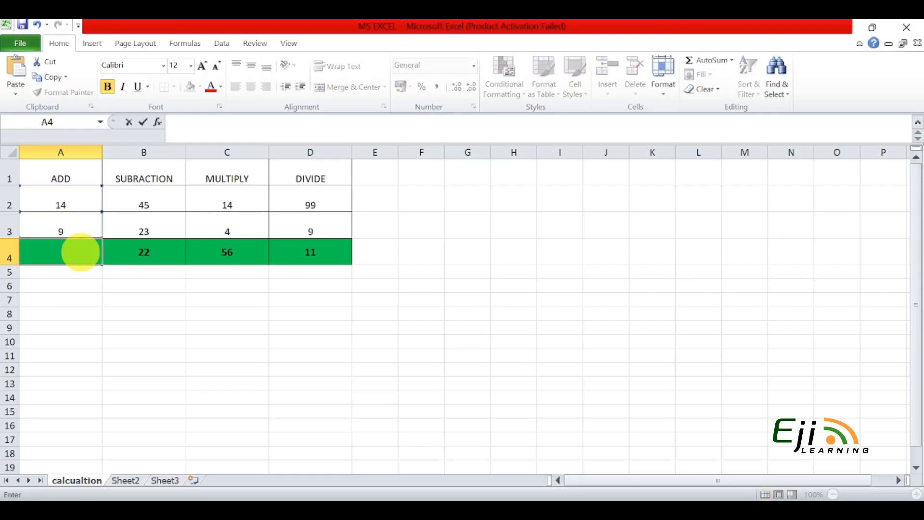
type("=")
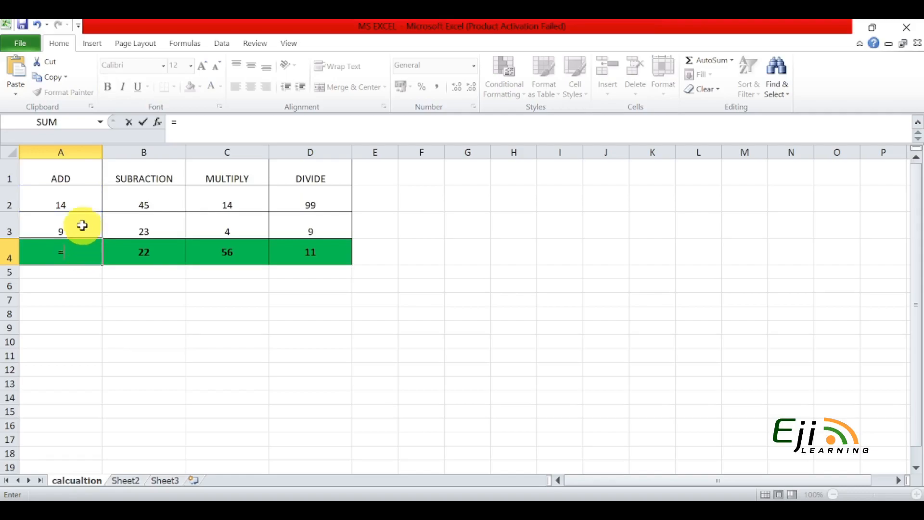
left_click(77, 203)
type("+")
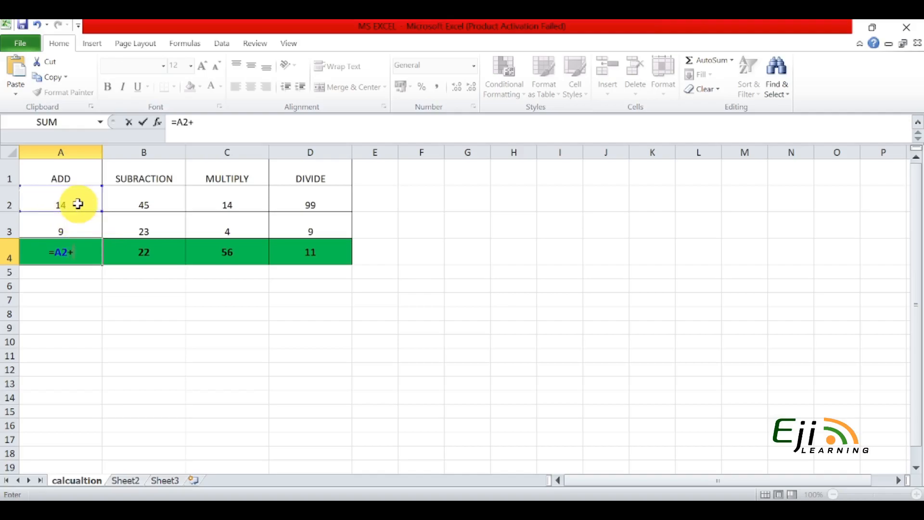
left_click(71, 224)
key("Return")
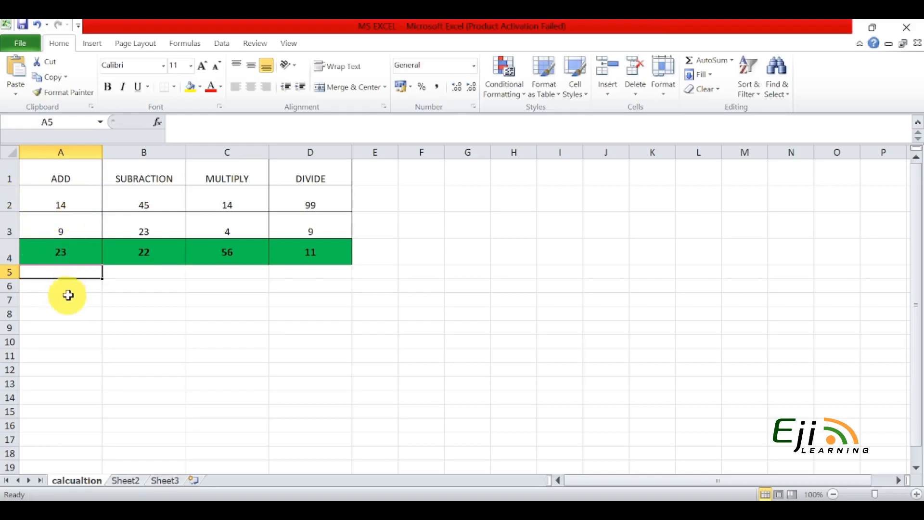
- Re-enter the subtraction formula =B2-B3 in cell B4 under SUBRACTION
left_click(158, 253)
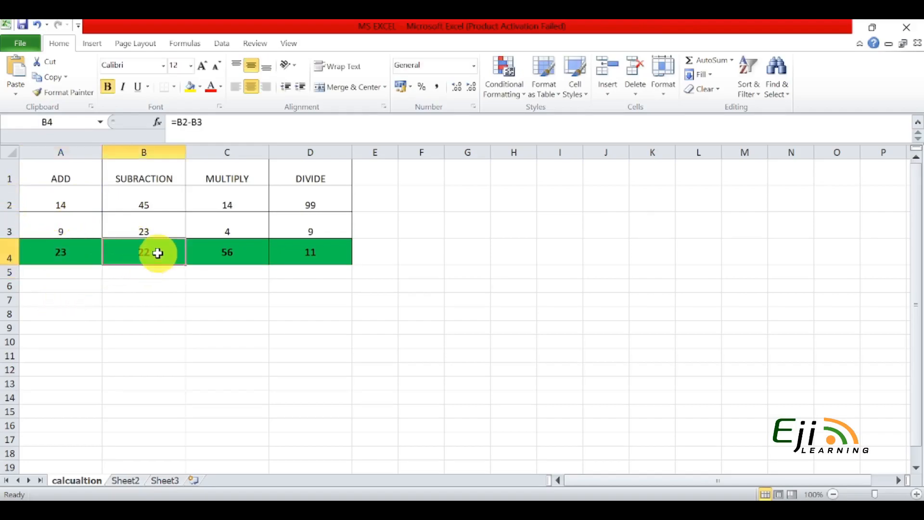
type("=")
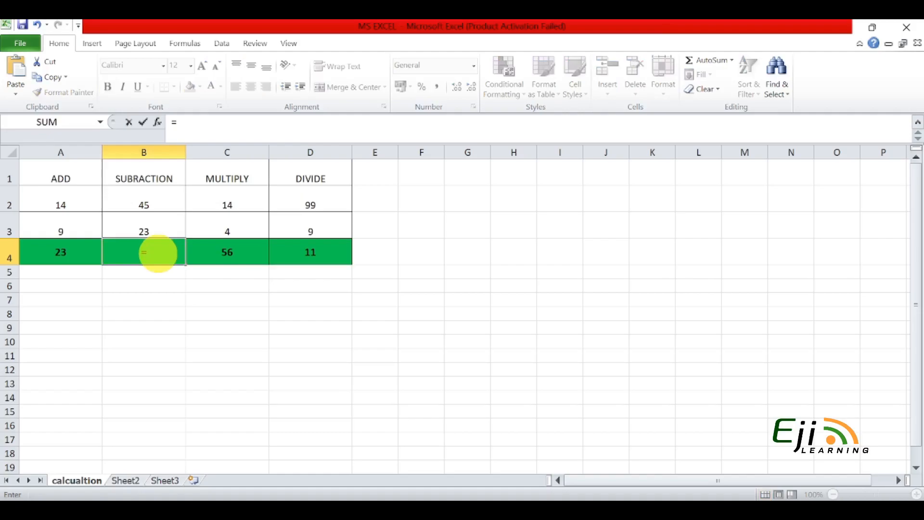
left_click(158, 199)
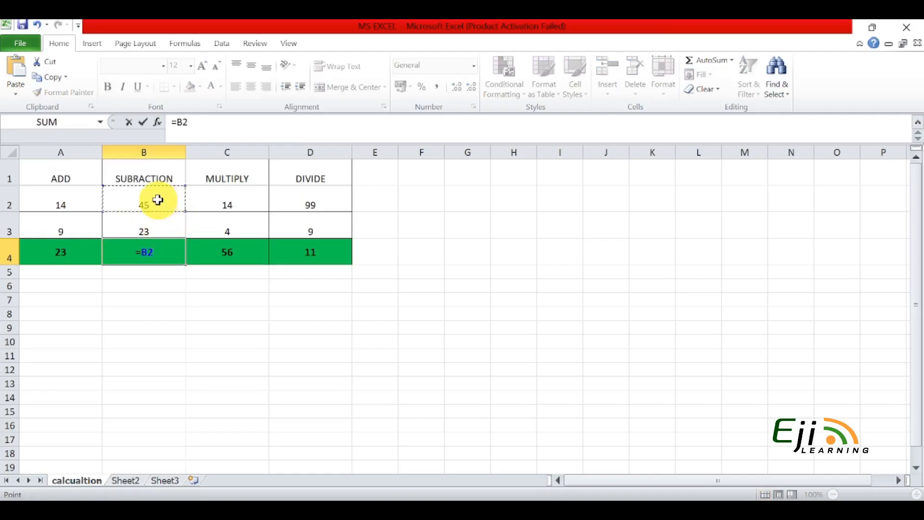
type("_")
key("BackSpace")
type("-")
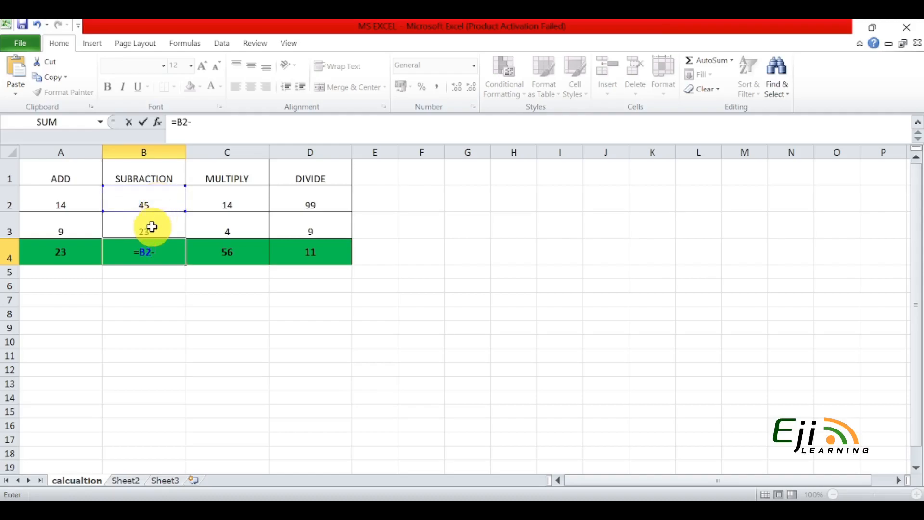
left_click(155, 217)
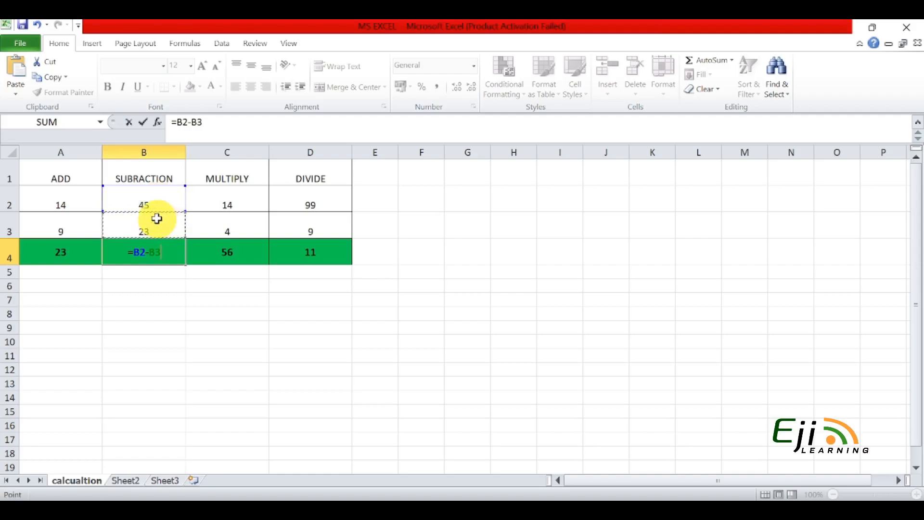
key("Return")
- Re-enter the multiplication formula =C2*C3 in cell C4 under MULTIPLY
left_click(226, 247)
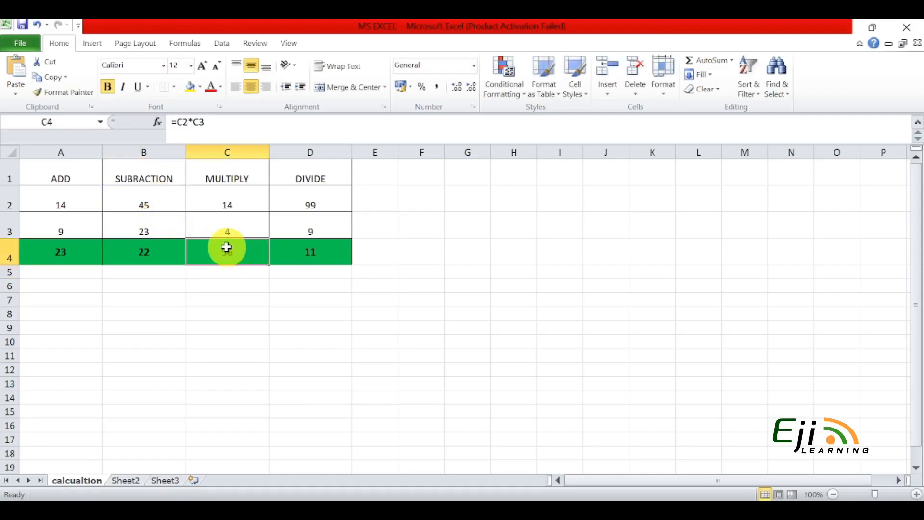
type("=")
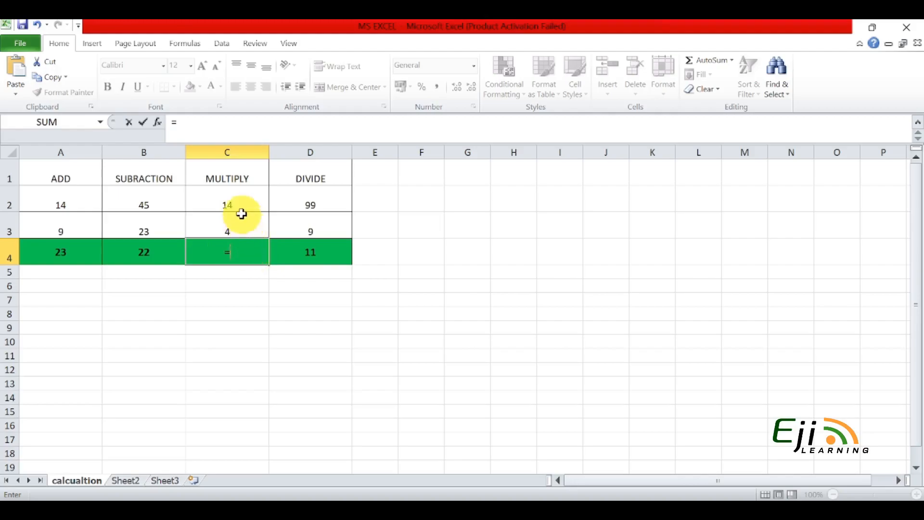
left_click(229, 203)
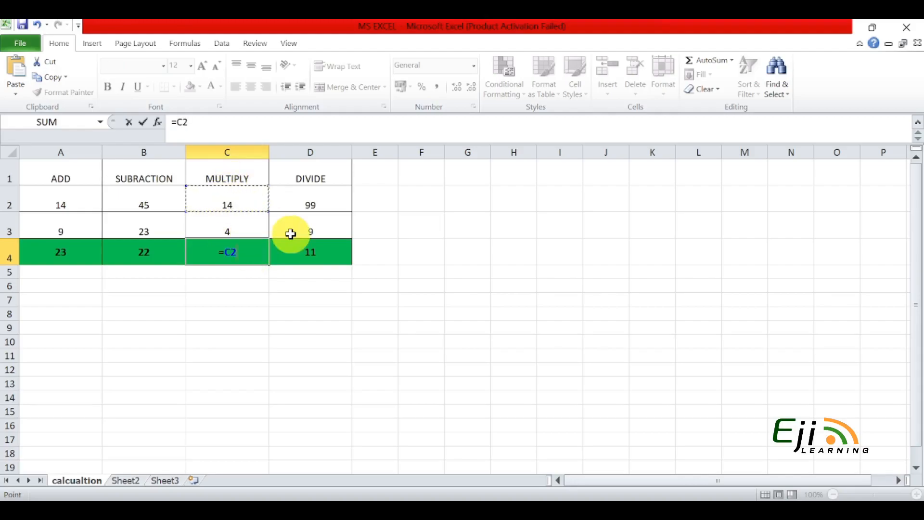
type("*")
left_click(235, 228)
key("Return")
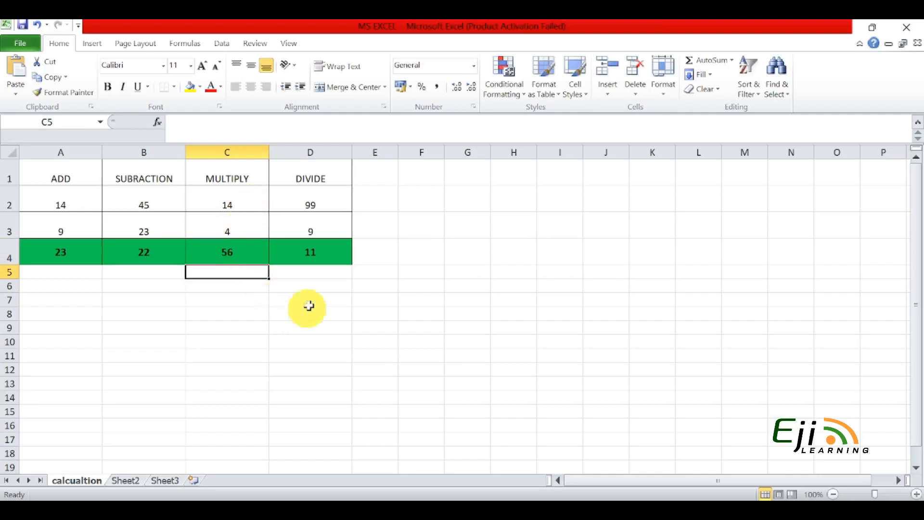
- Re-enter the division formula =D2/D3 in cell D4 under DIVIDE
left_click(326, 258)
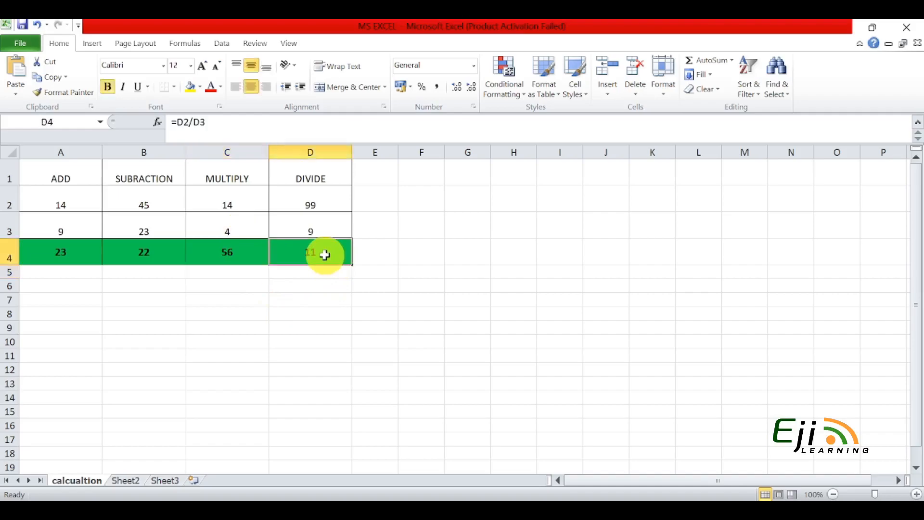
type("=")
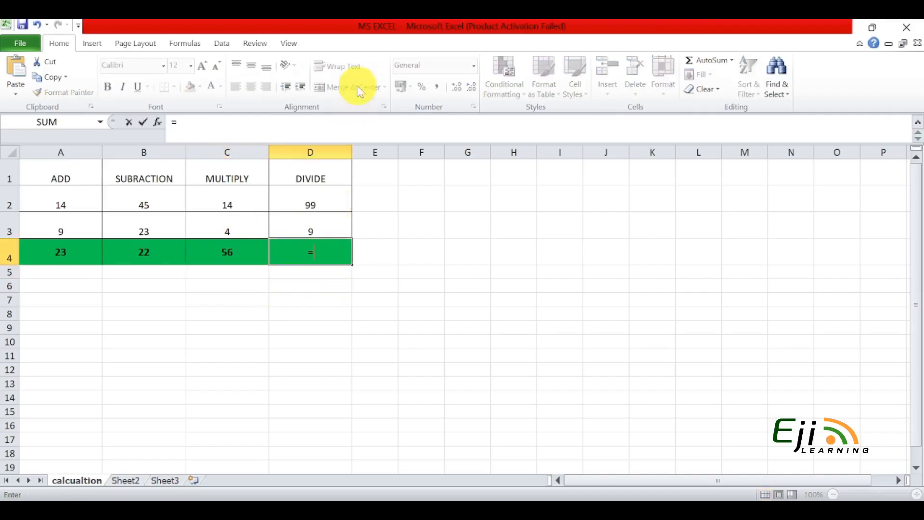
left_click(316, 199)
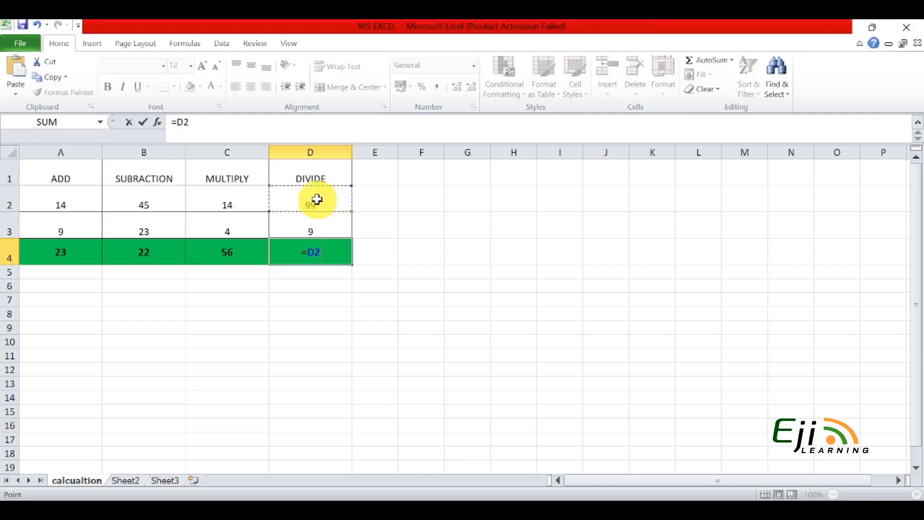
type("/")
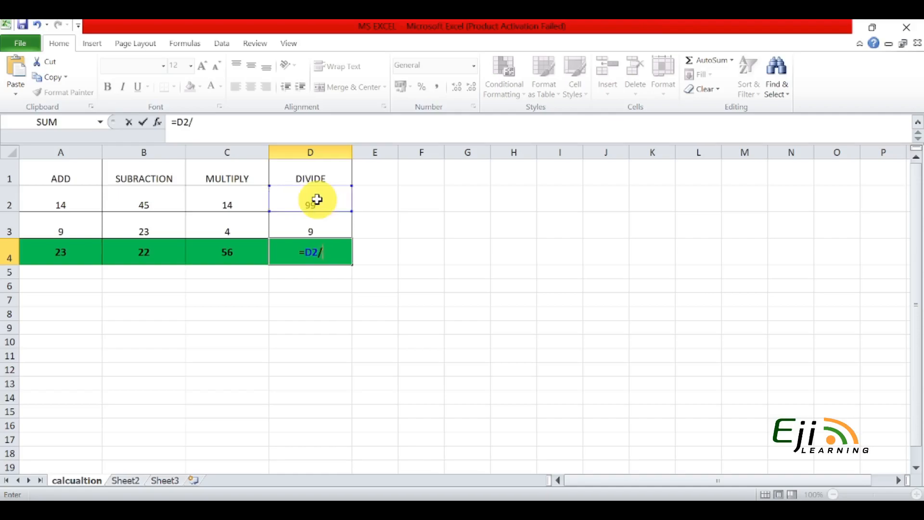
left_click(313, 226)
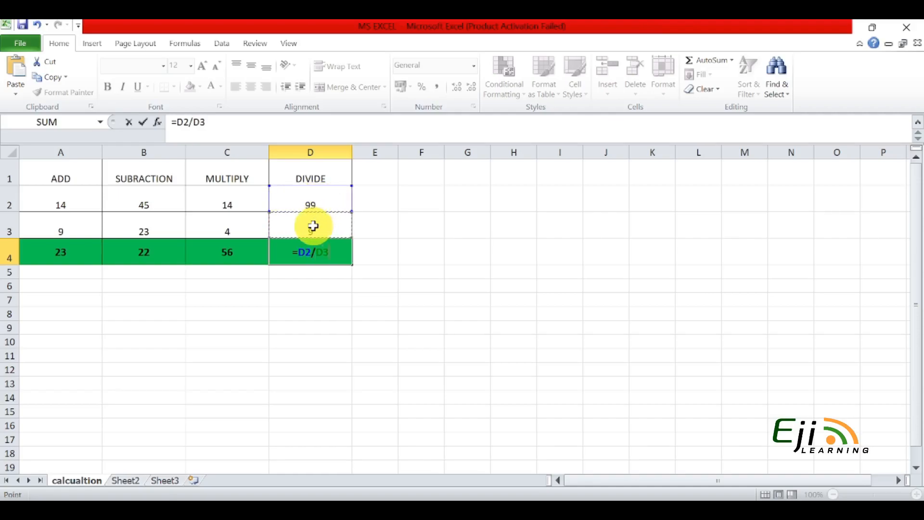
key("Return")
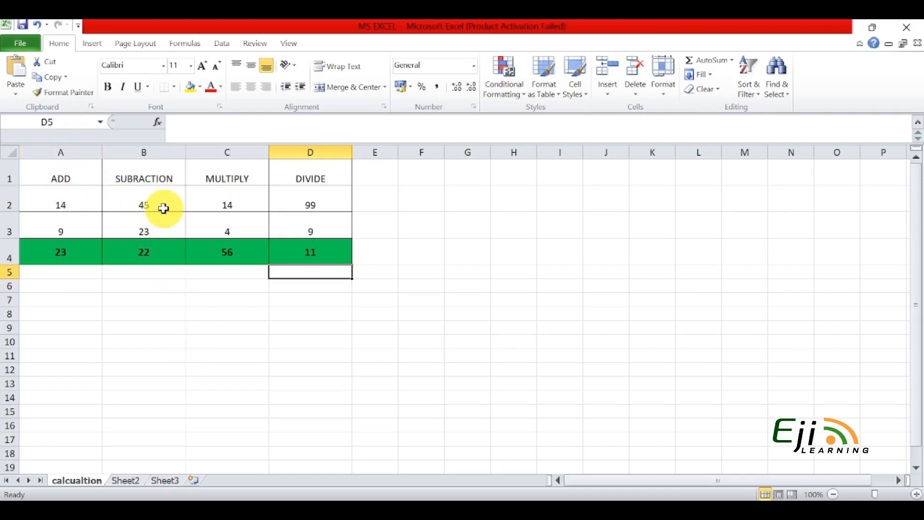
- Enter the plain text A2+B2, without an equals sign, in cell B7 below the table
left_click(143, 300)
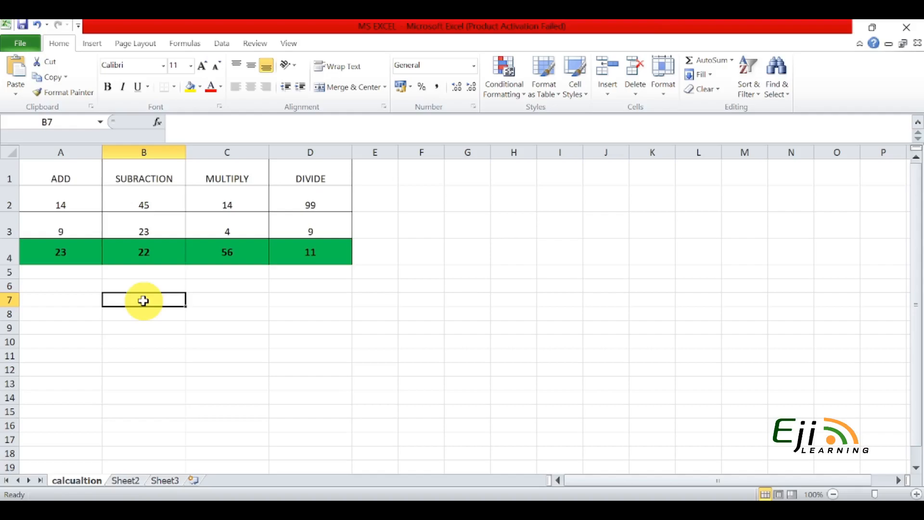
type("A2+")
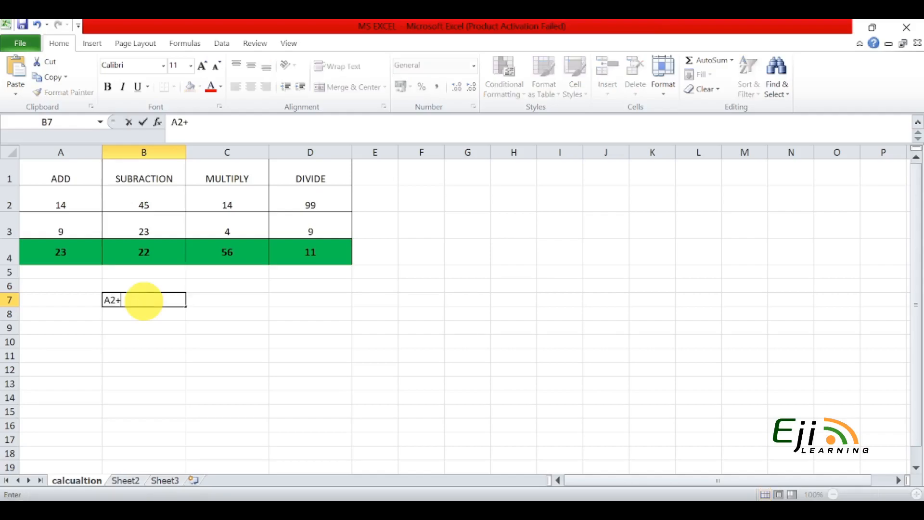
type("B2")
left_click(137, 317)
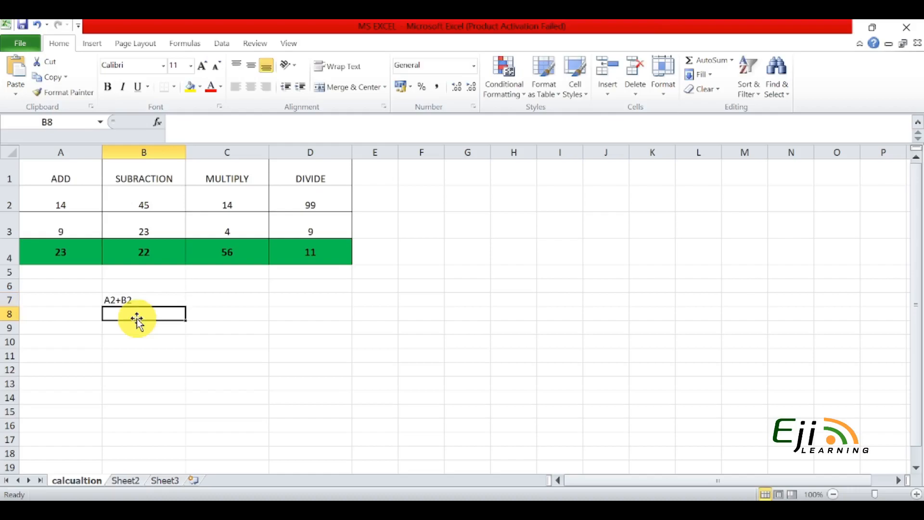
- Enter the formula =A2+B2 in cell B8 to add values from the ADD and SUBRACTION columns
type("=")
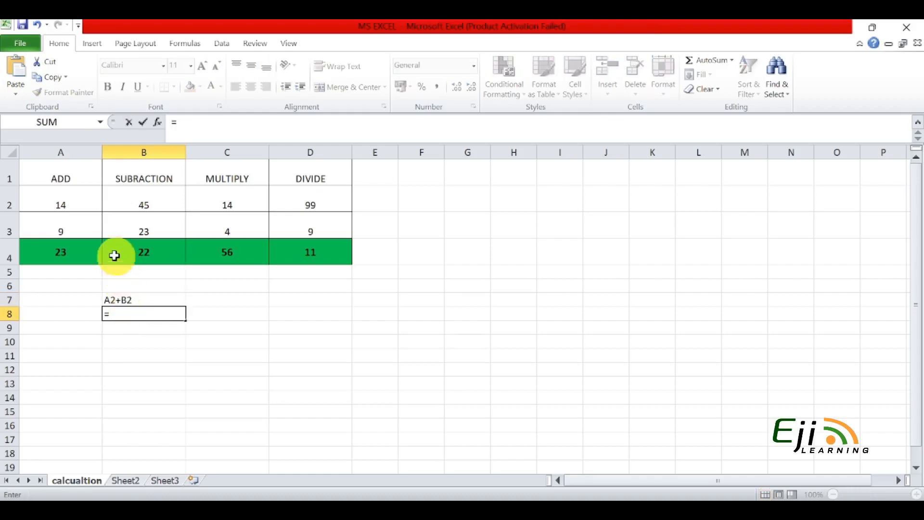
left_click(71, 203)
type("+")
left_click(162, 203)
key("Return")
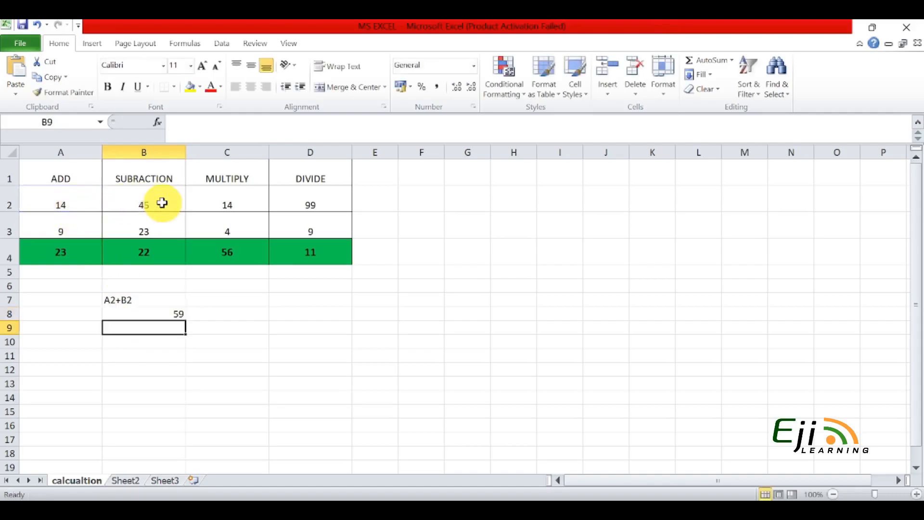
- Review the formula in cell B8 against the ranges A2:B2 and A2:D2
left_click(153, 313)
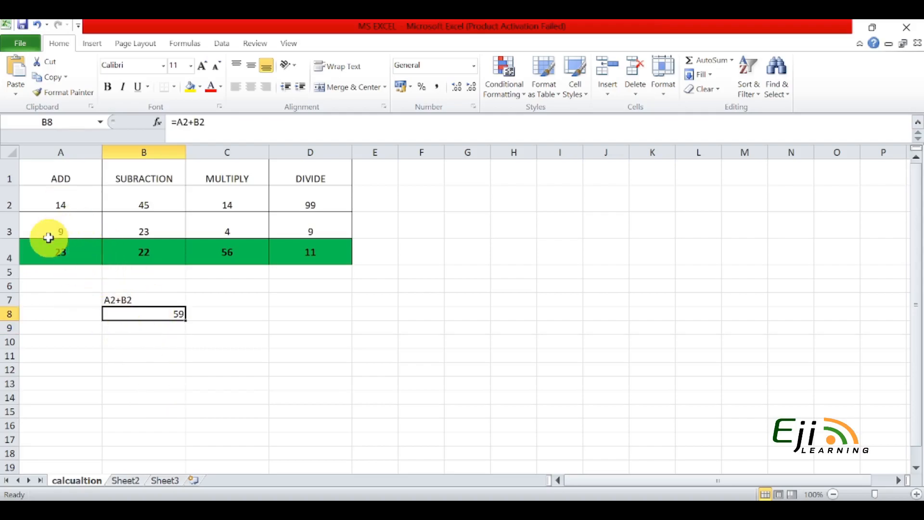
left_click_drag(71, 203, 121, 204)
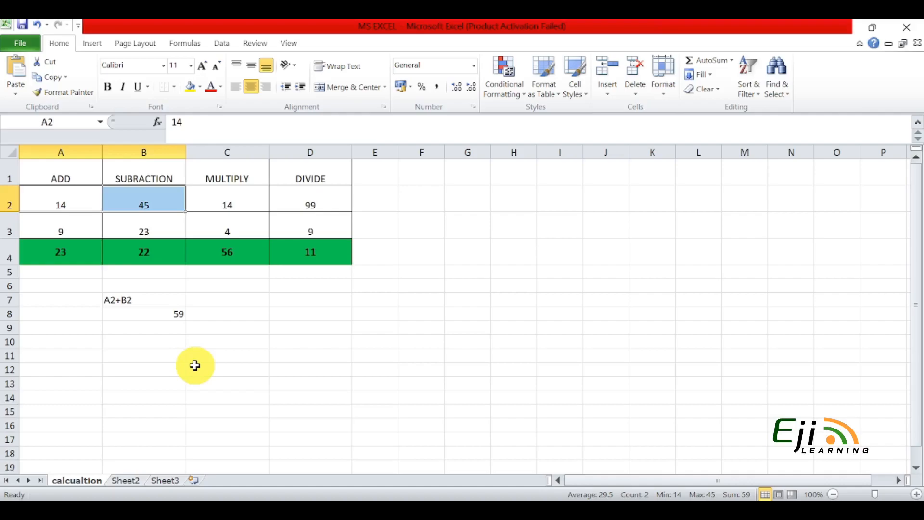
left_click_drag(66, 200, 310, 200)
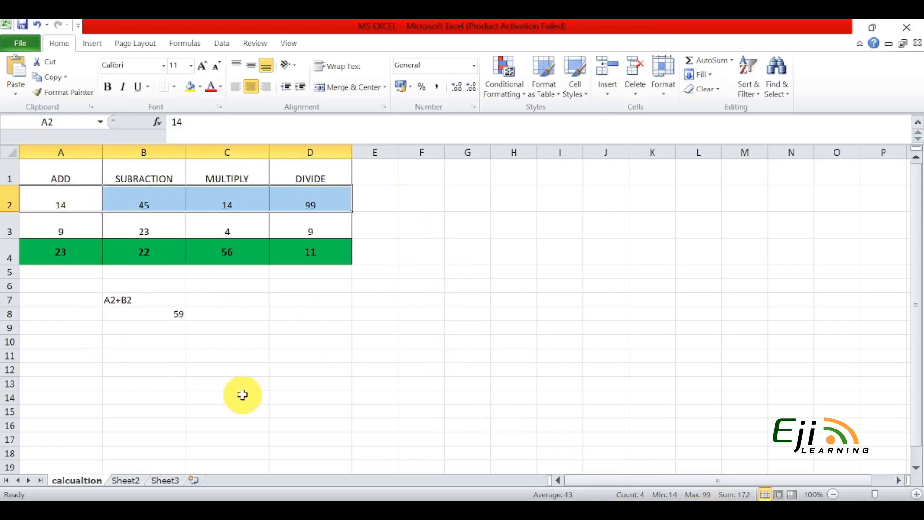
left_click(160, 317)
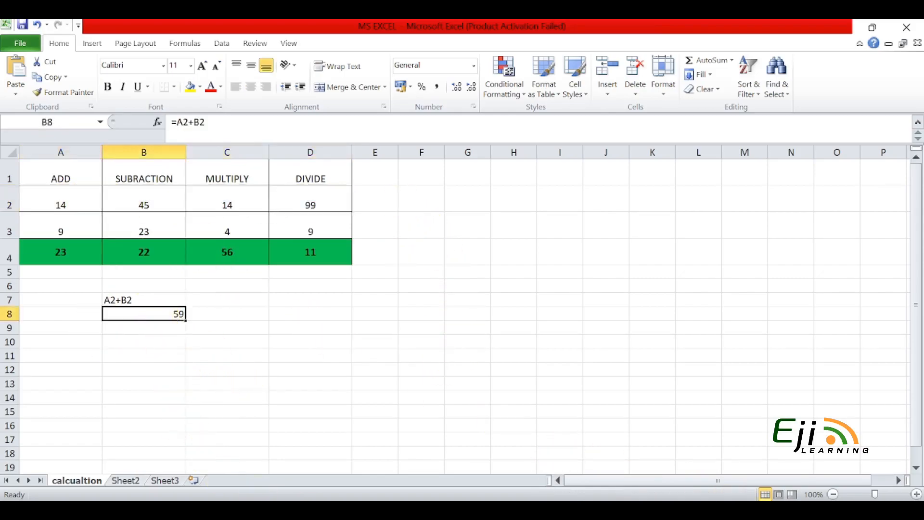
mouse_move(397, 510)
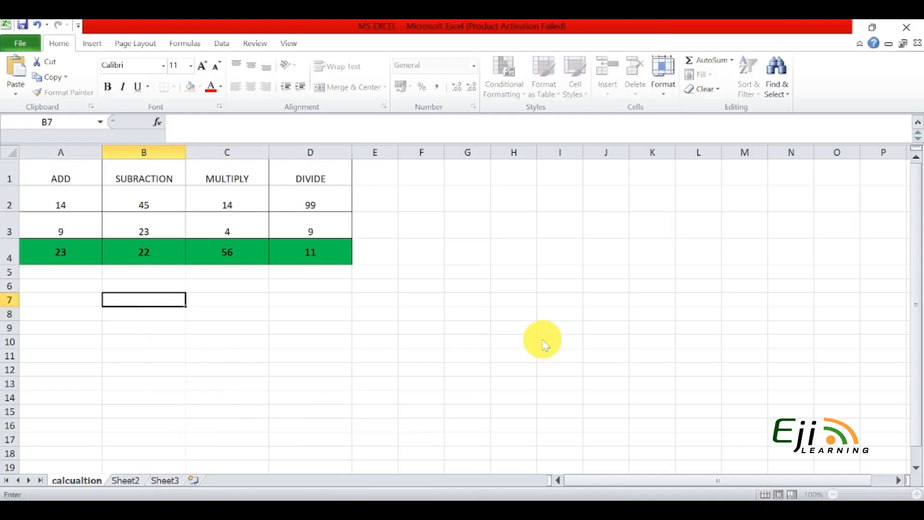
key("F12")
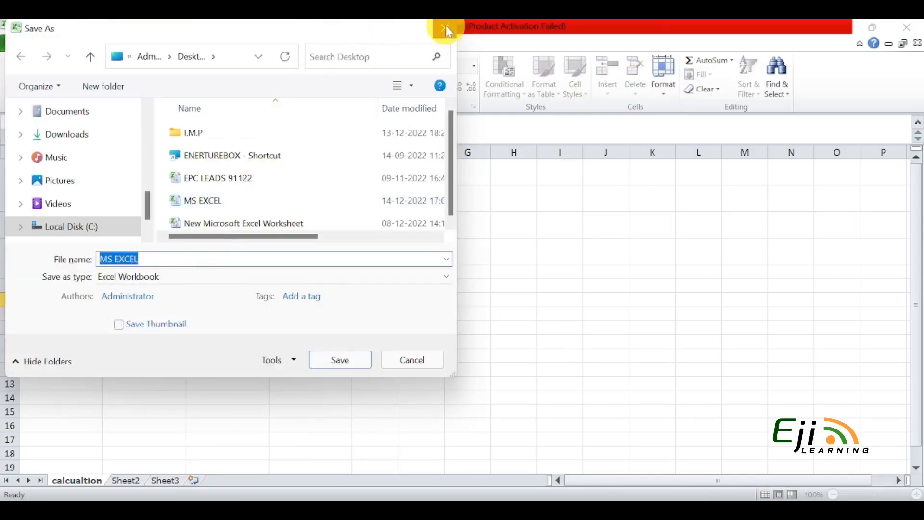
left_click(445, 28)
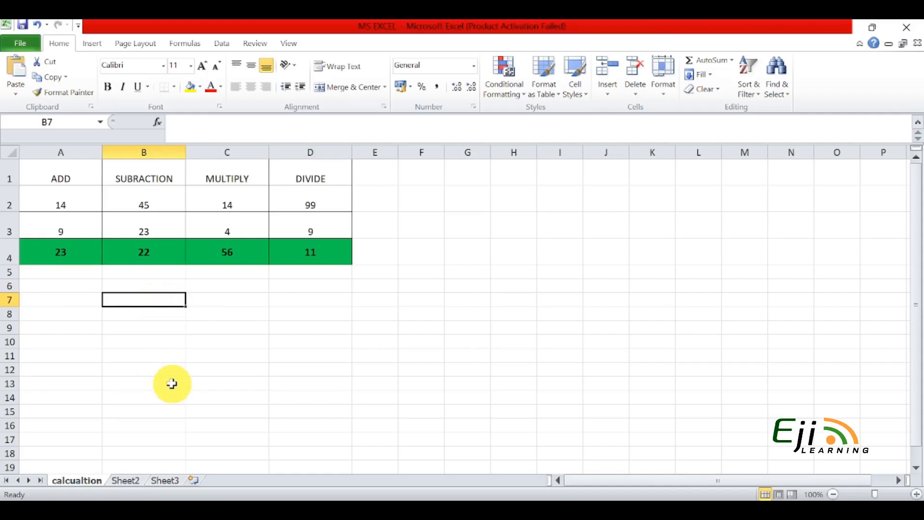
left_click(397, 509)
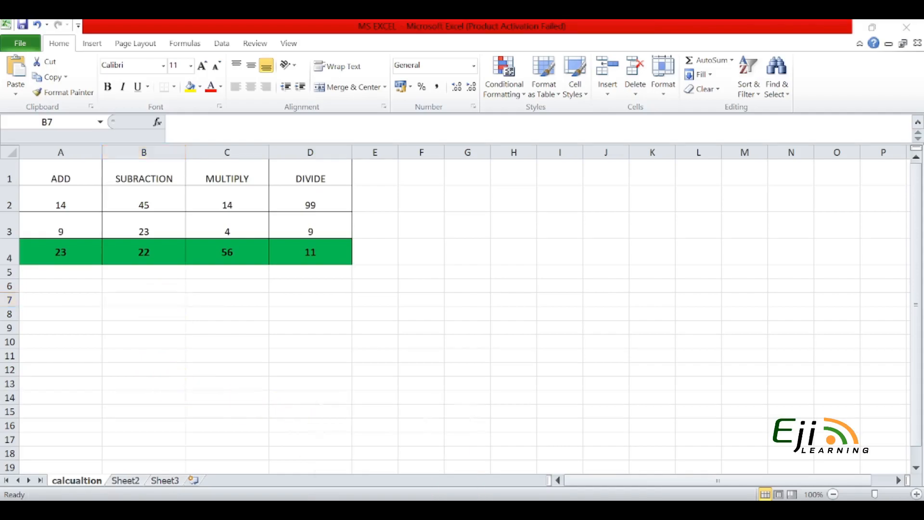
left_click(45, 406)
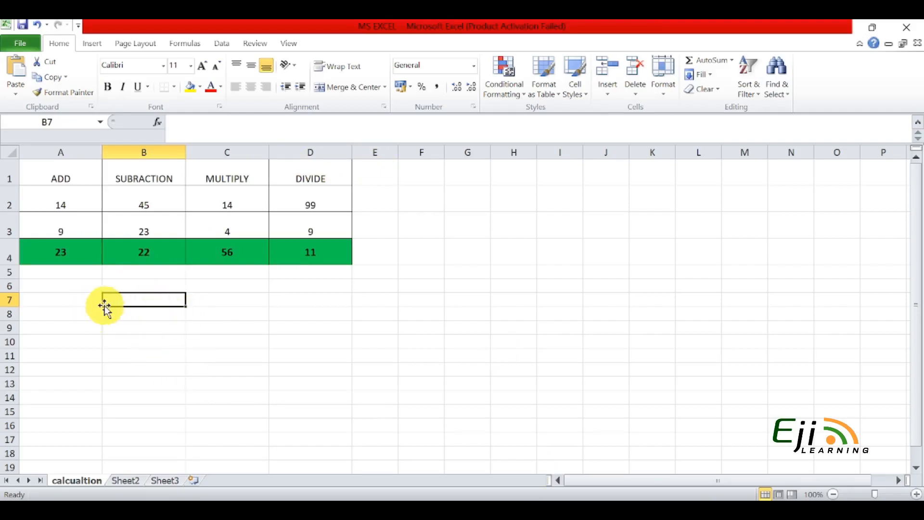
- Enter the division formula =A2/B2 in cell B7
type("=")
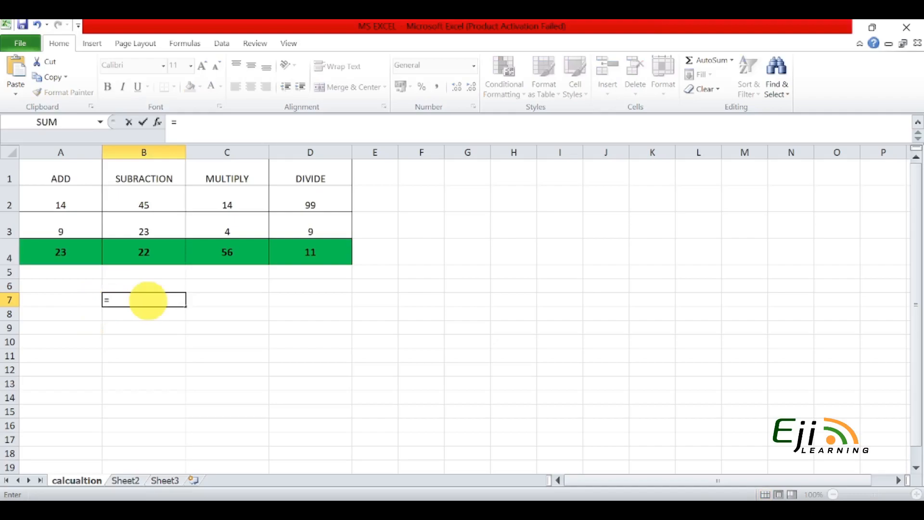
left_click(77, 202)
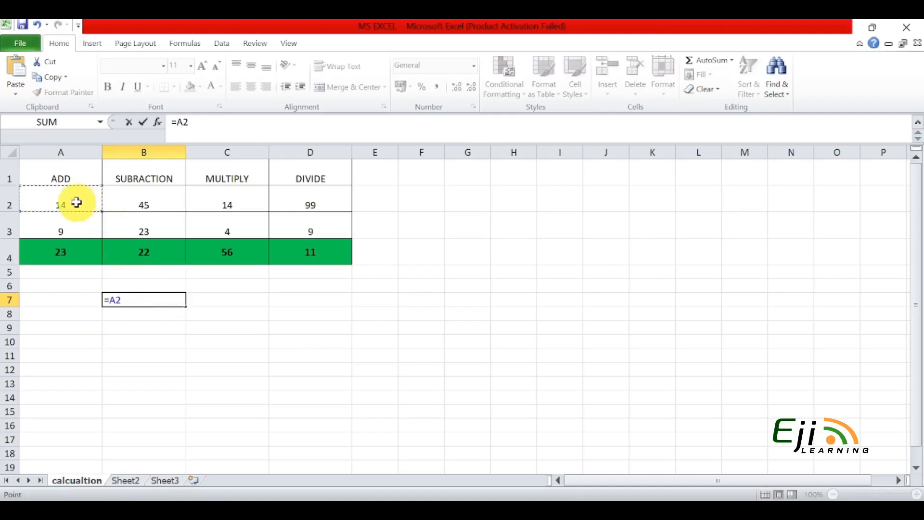
type("/")
left_click(162, 203)
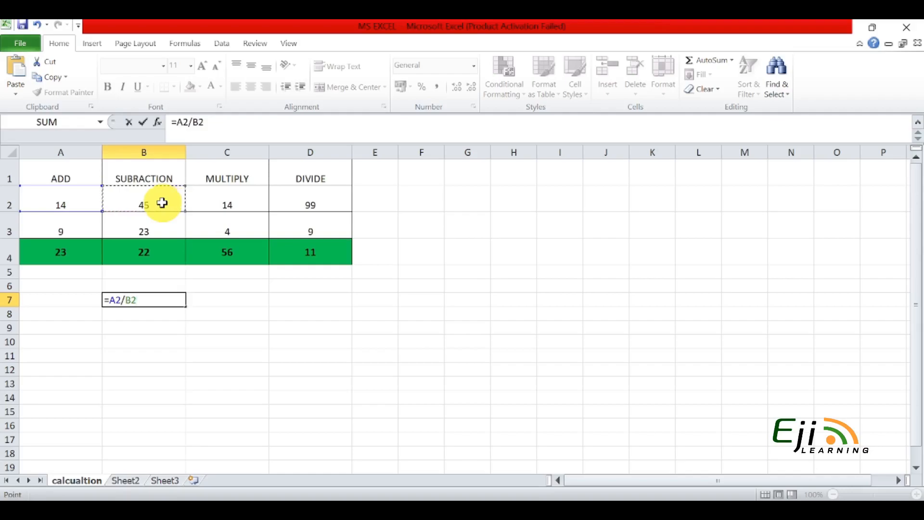
key("Return")
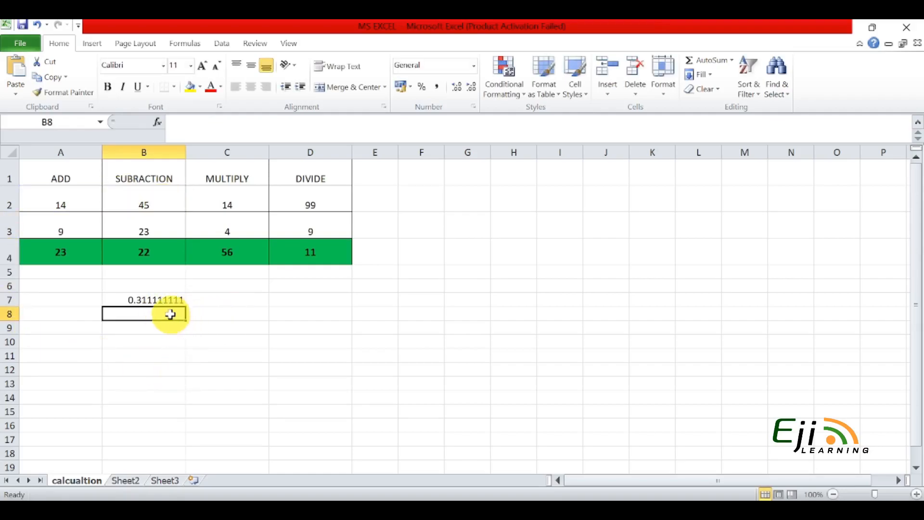
- Enter the letter A in cell A7 beside the division formula
left_click(70, 295)
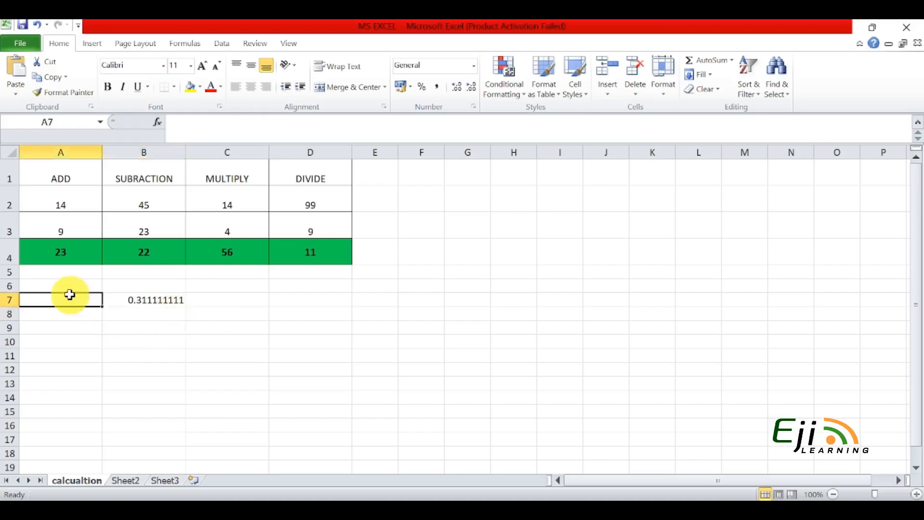
type("A")
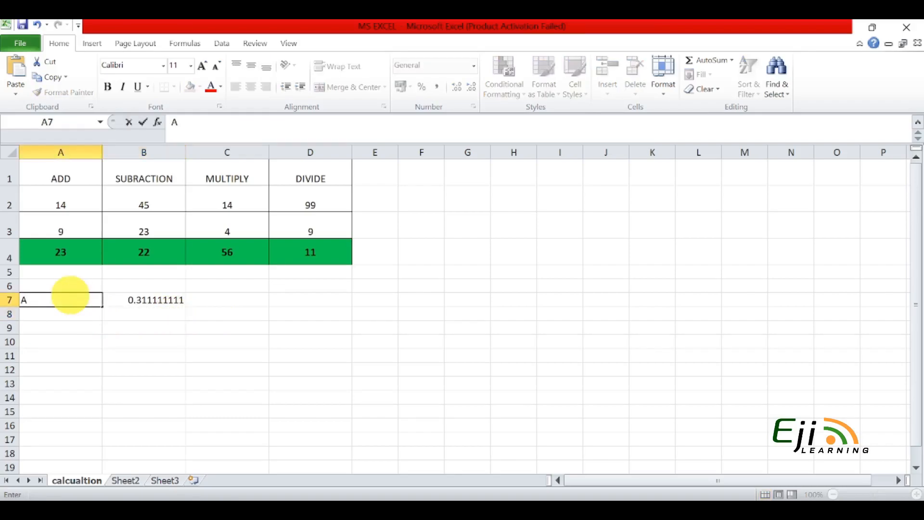
type("_")
key("BackSpace")
- Replace the value in cell A2 with 45 and the value in cell B2 with 55
left_click(67, 199)
type("45")
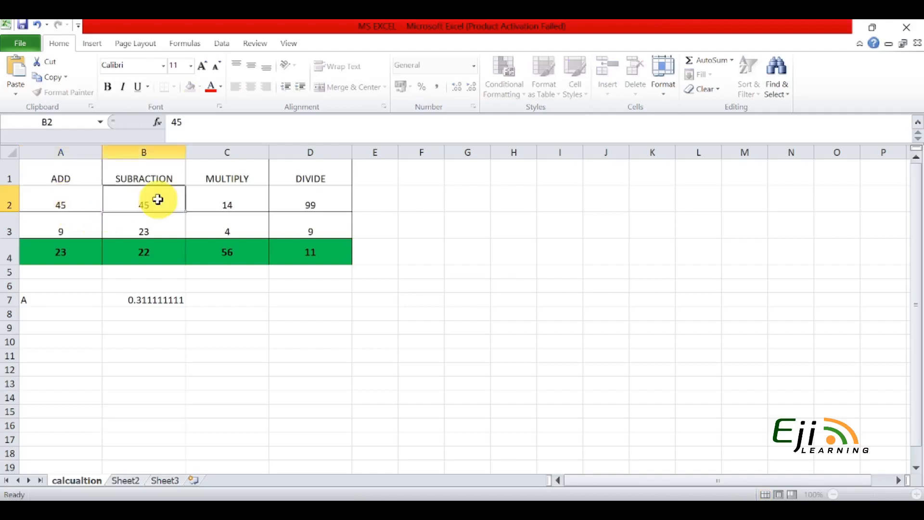
left_click(158, 199)
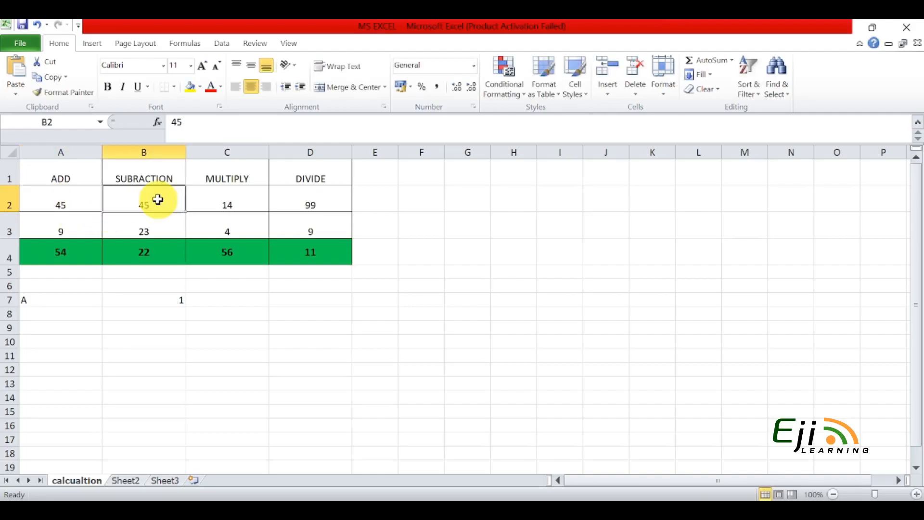
type("55")
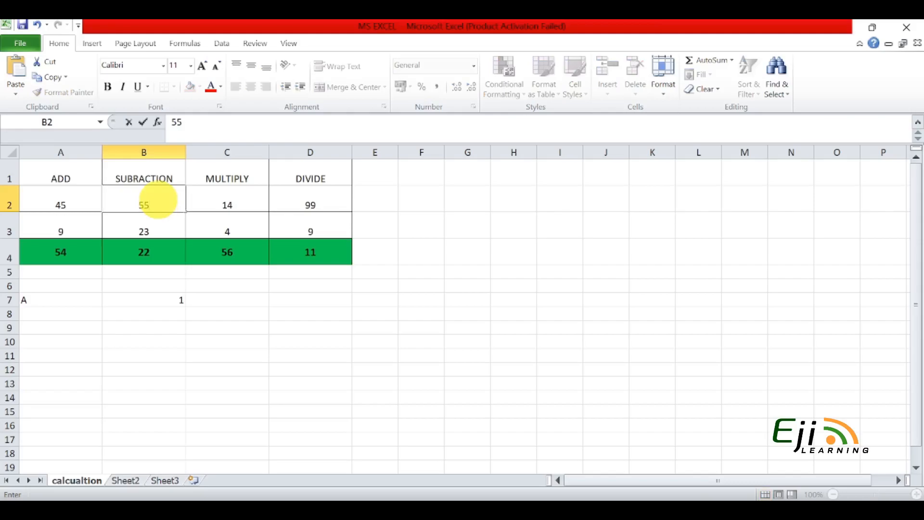
key("Return")
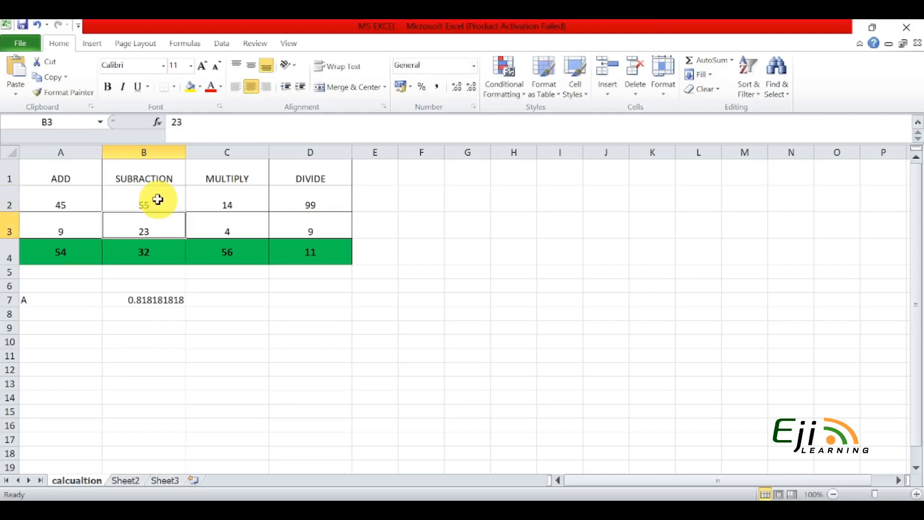
left_click(158, 199)
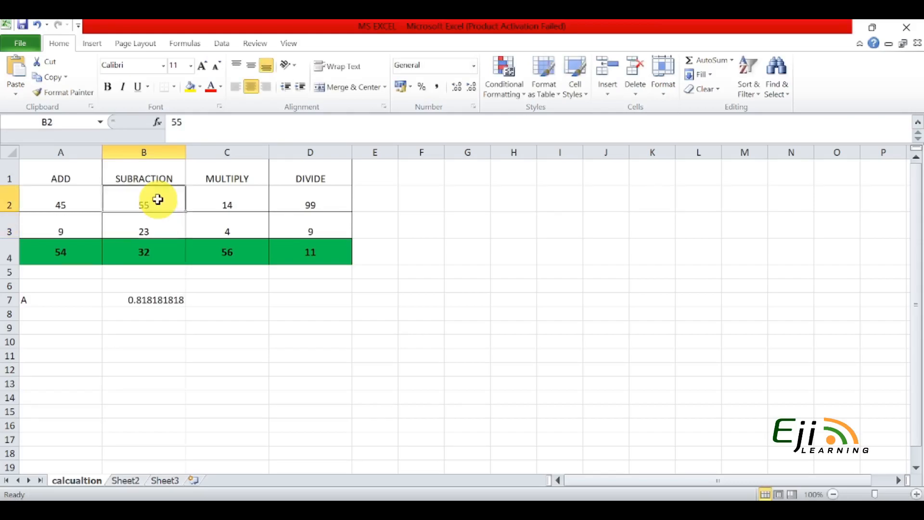
- Replace the value in cell B2 with 35 and re-enter the letter A in cell A7
type("35")
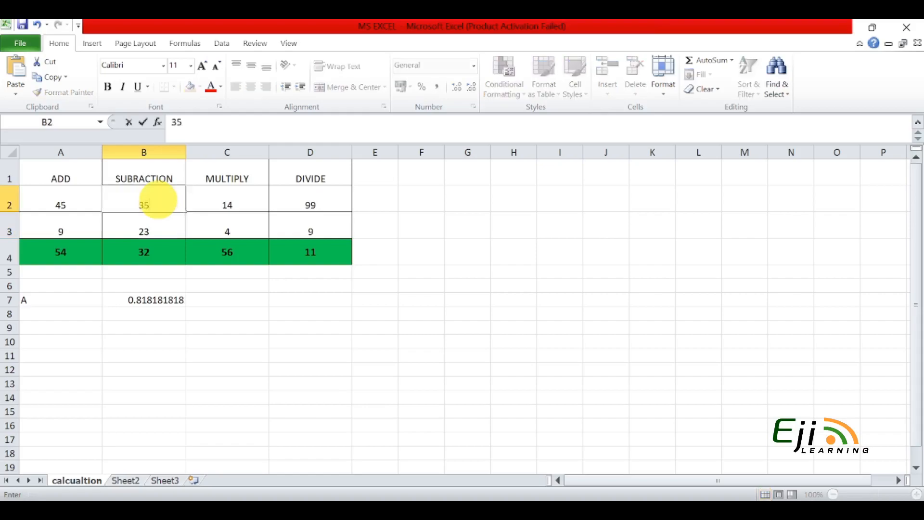
key("Return")
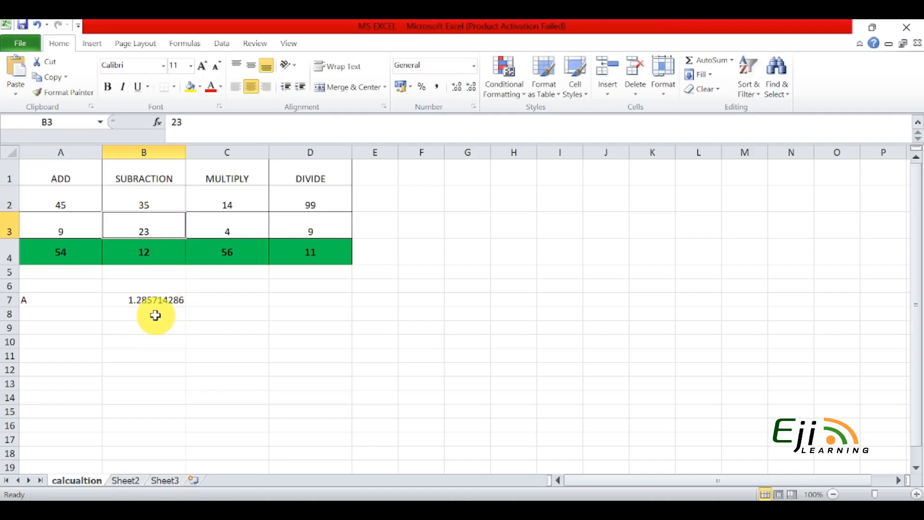
left_click(85, 307)
key("BackSpace")
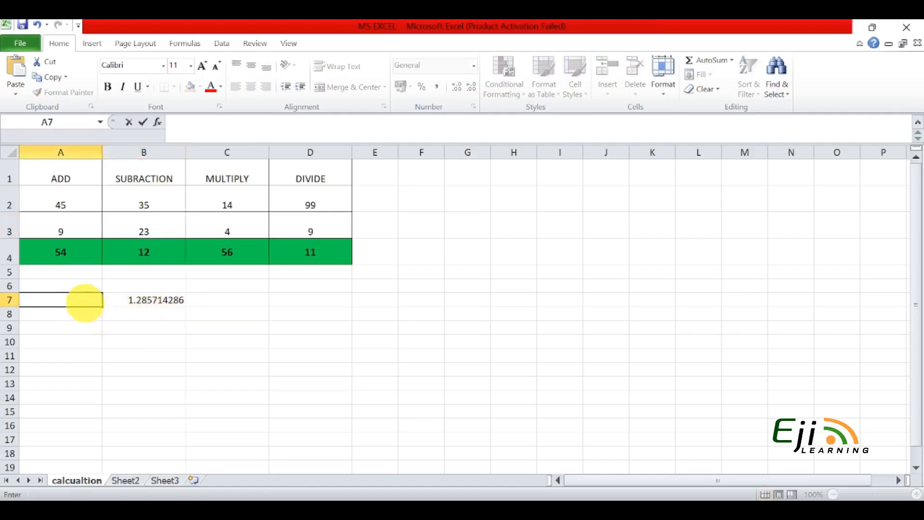
type("A")
key("Return")
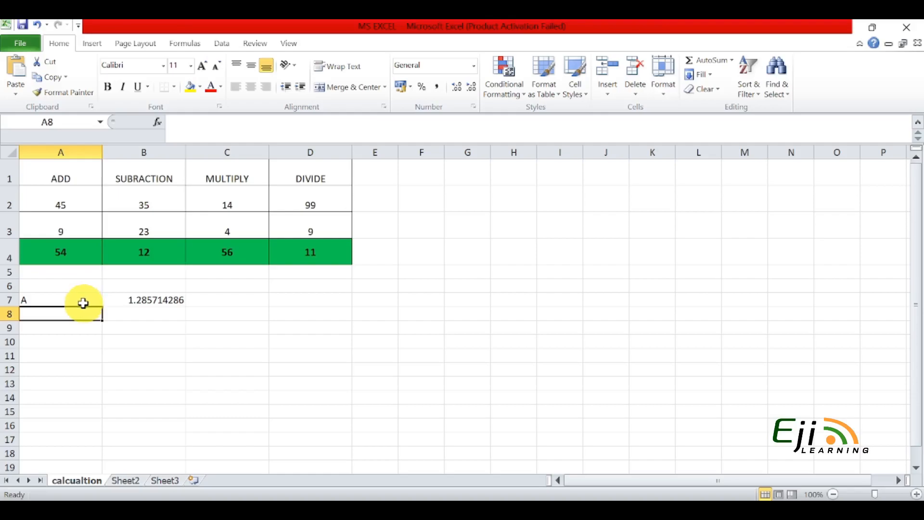
- Label cell A8 with the letter B and enter the formula =A2+12-B3 in cell B8
type("B")
key("Tab")
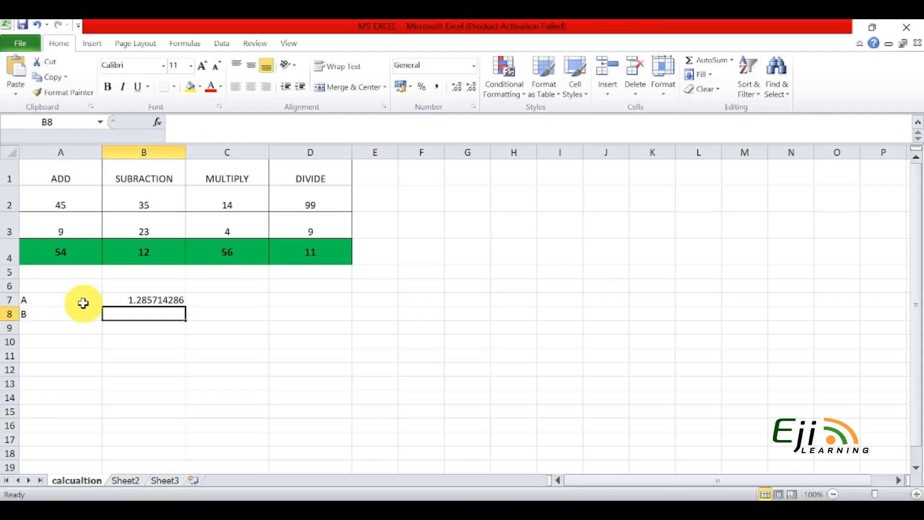
type("=")
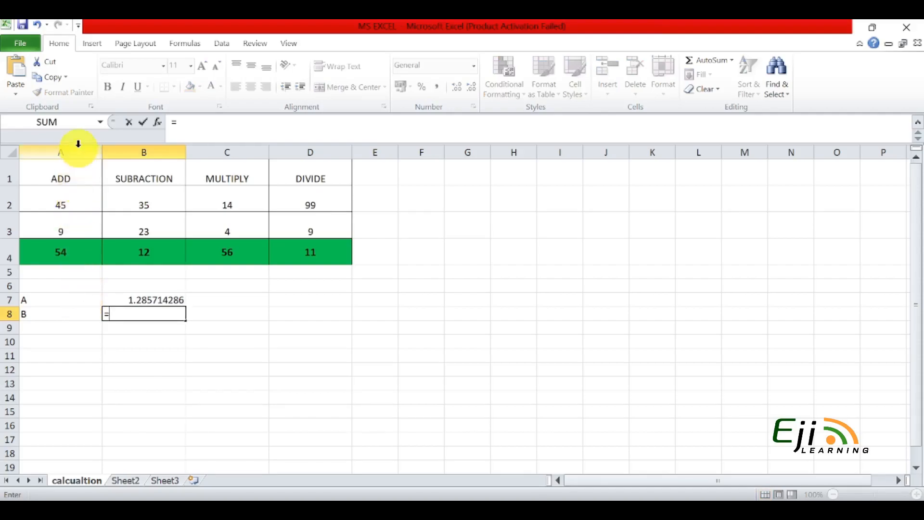
left_click(69, 203)
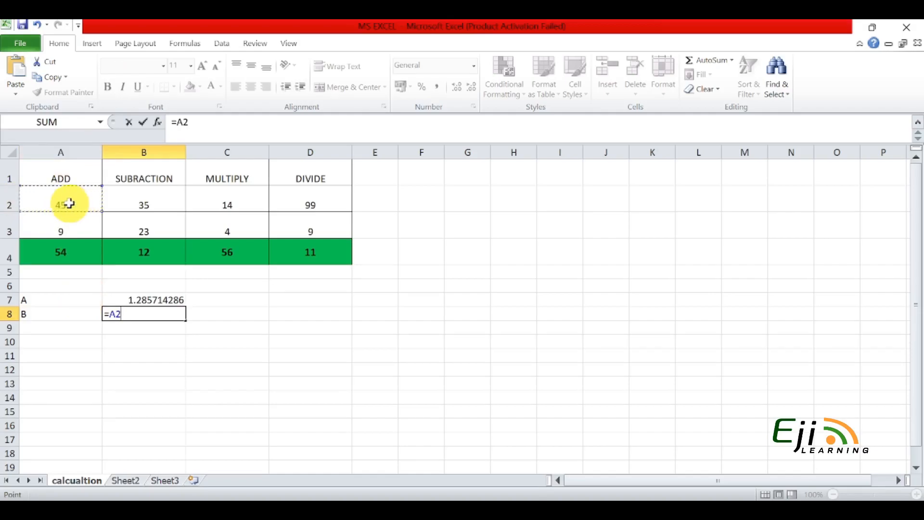
type("+12")
type("-")
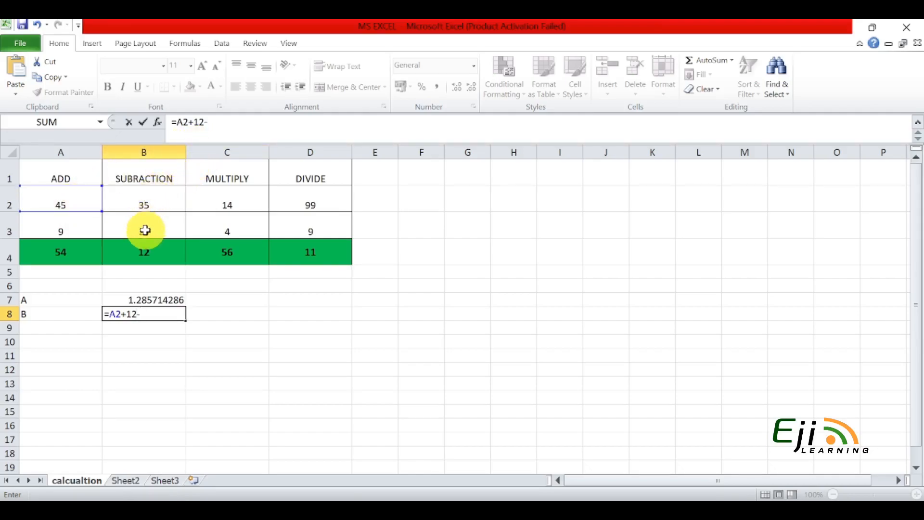
left_click(145, 230)
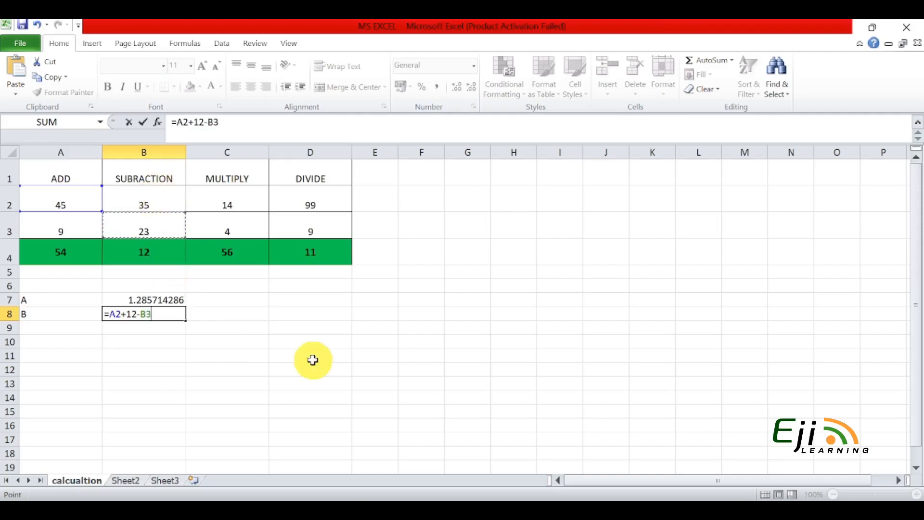
key("Return")
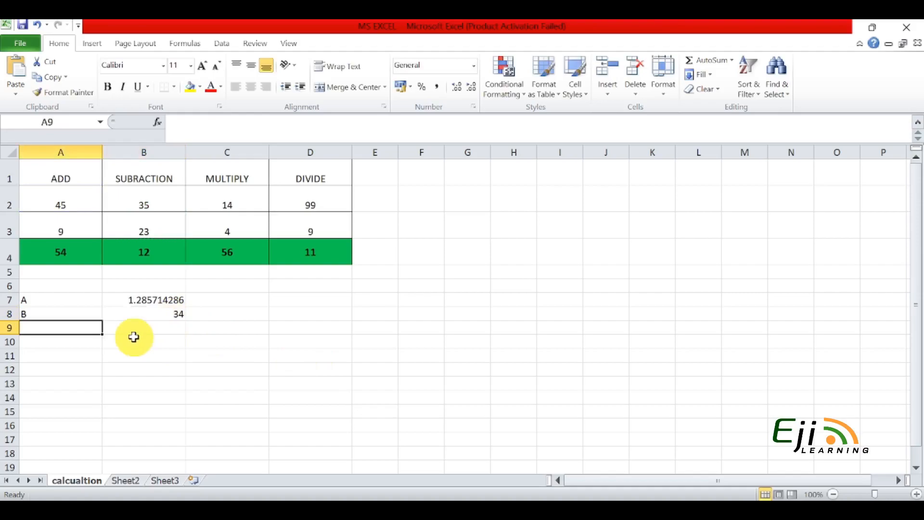
- Label cell A9 with the letter C and enter the formula =A2*B2+12 in cell B9
type("C")
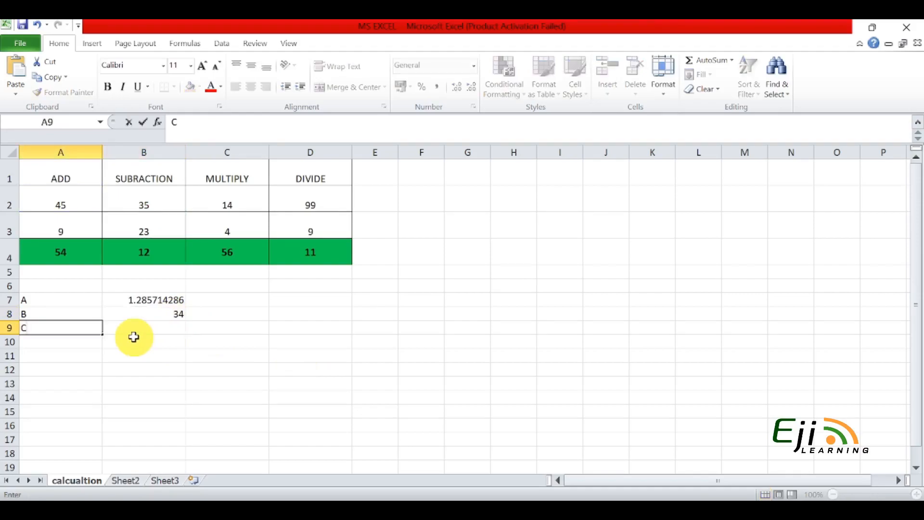
left_click(133, 337)
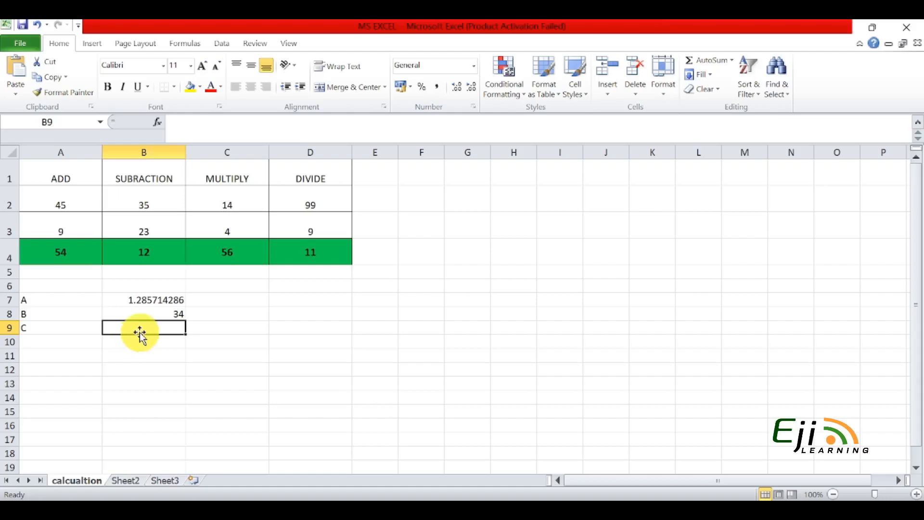
type("=")
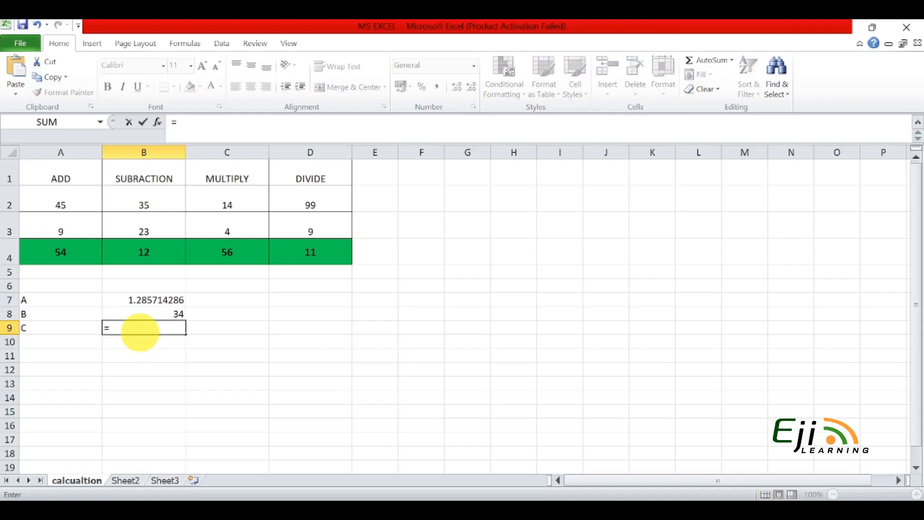
left_click(70, 204)
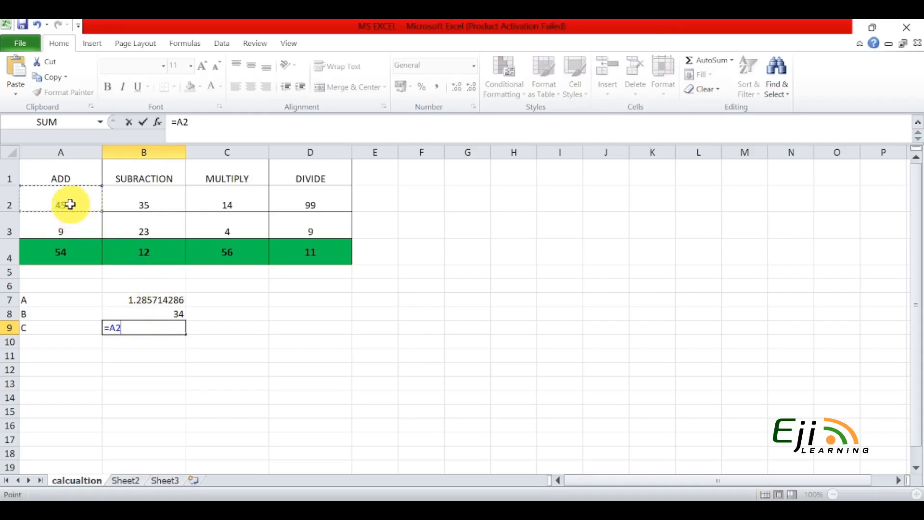
type("*")
left_click(146, 199)
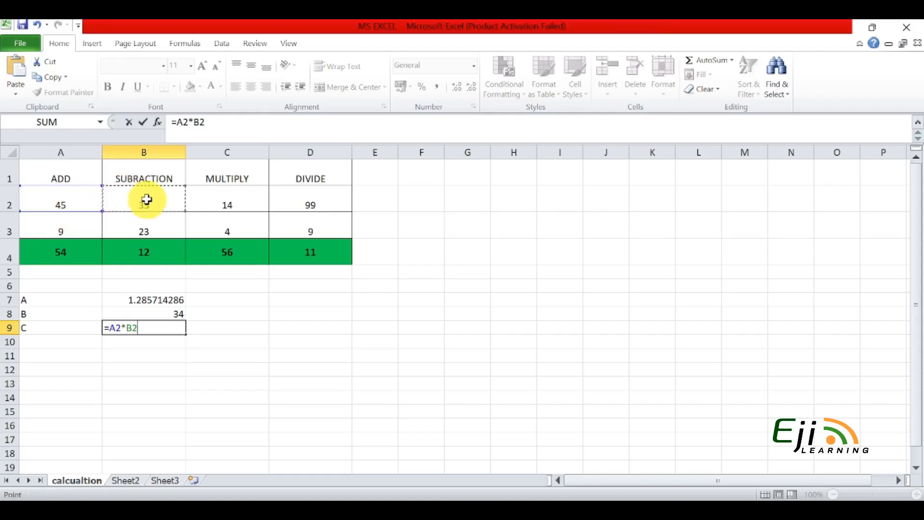
type("+12")
key("Return")
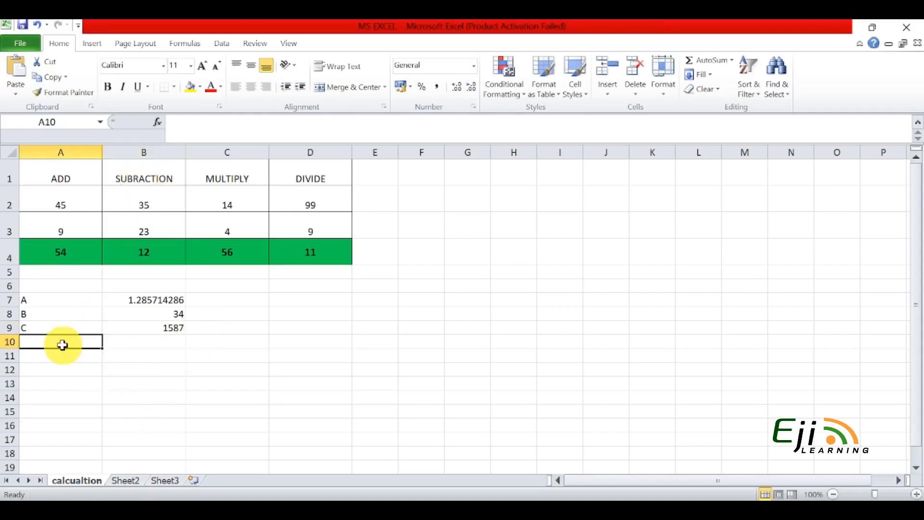
- Label cell A10 with the letter D and enter the formula =24+53/35 in cell B10
type("D")
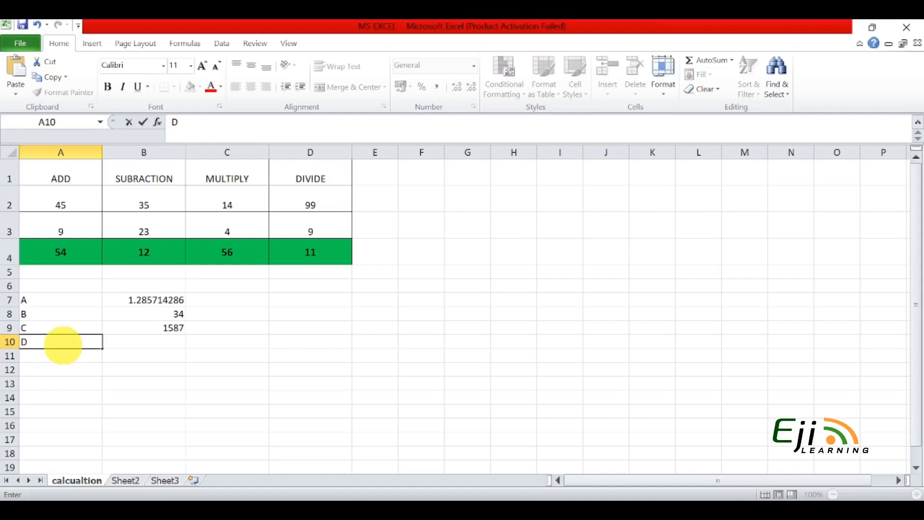
key("Tab")
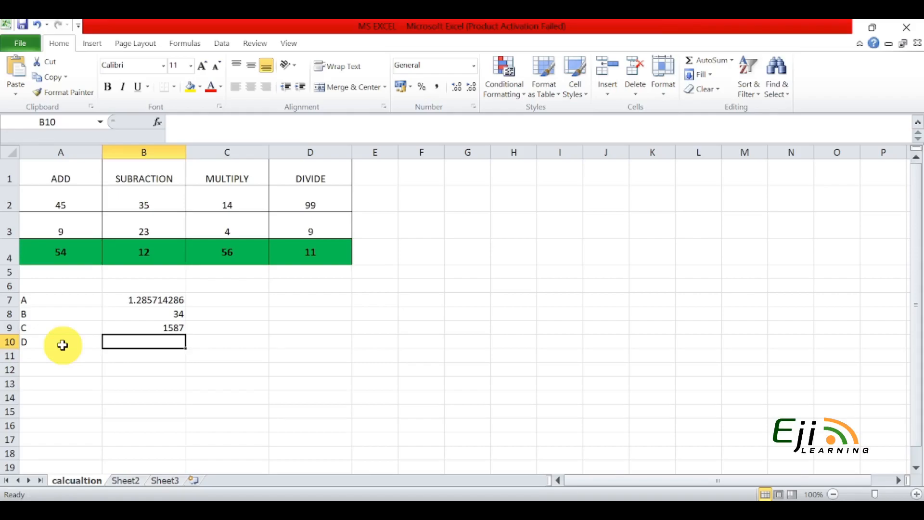
left_click(63, 345)
key("Tab")
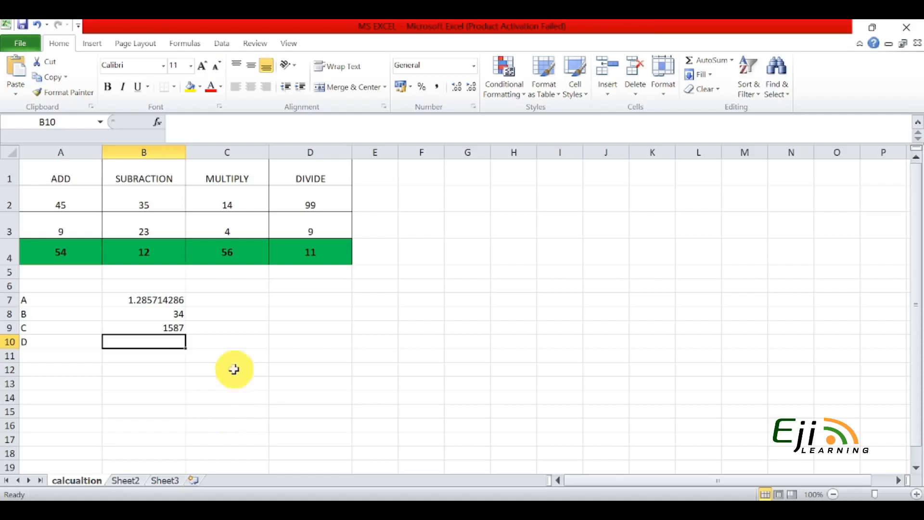
left_click(154, 204)
left_click(140, 345)
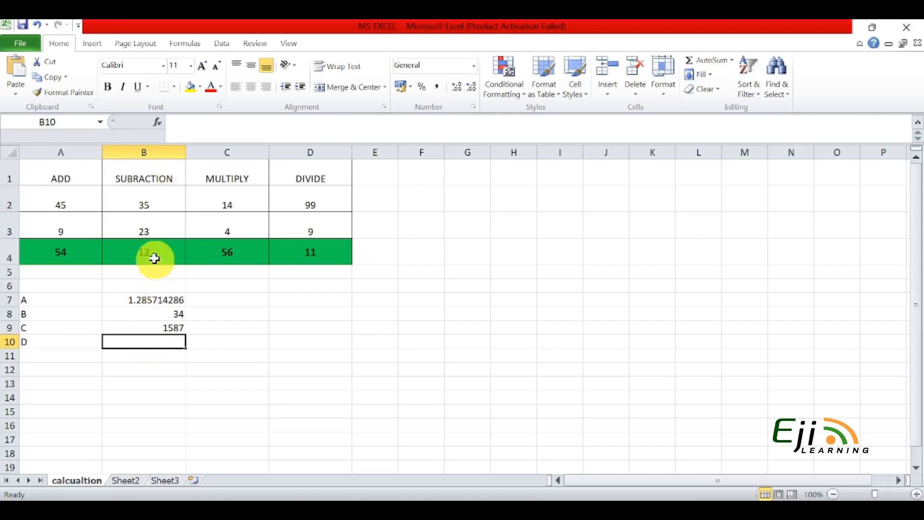
left_click(164, 205)
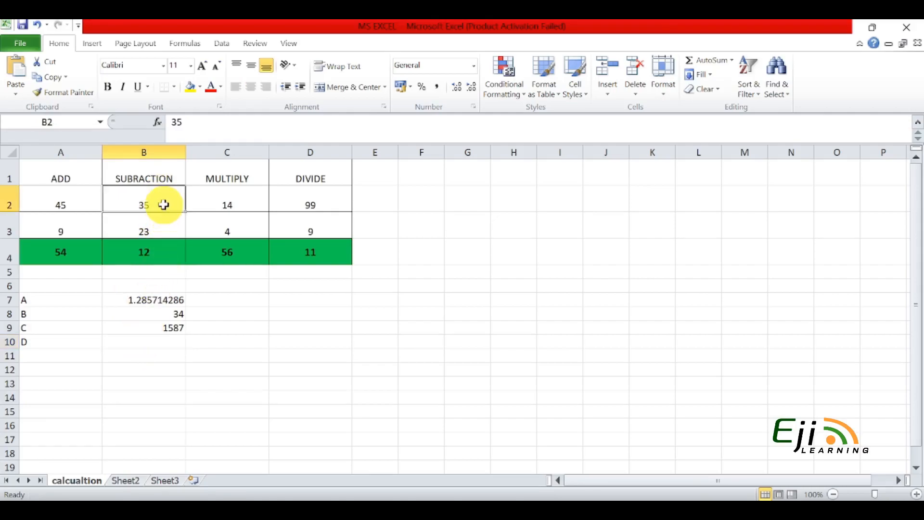
left_click(137, 340)
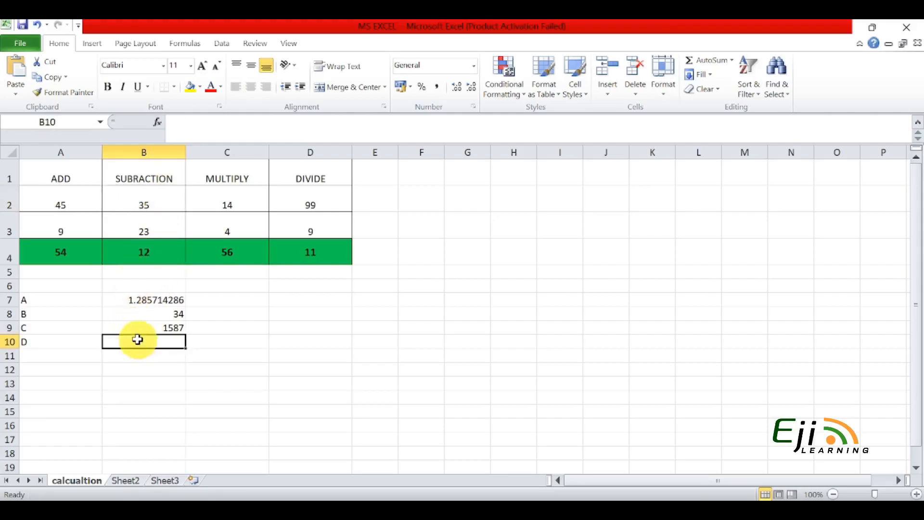
type("=")
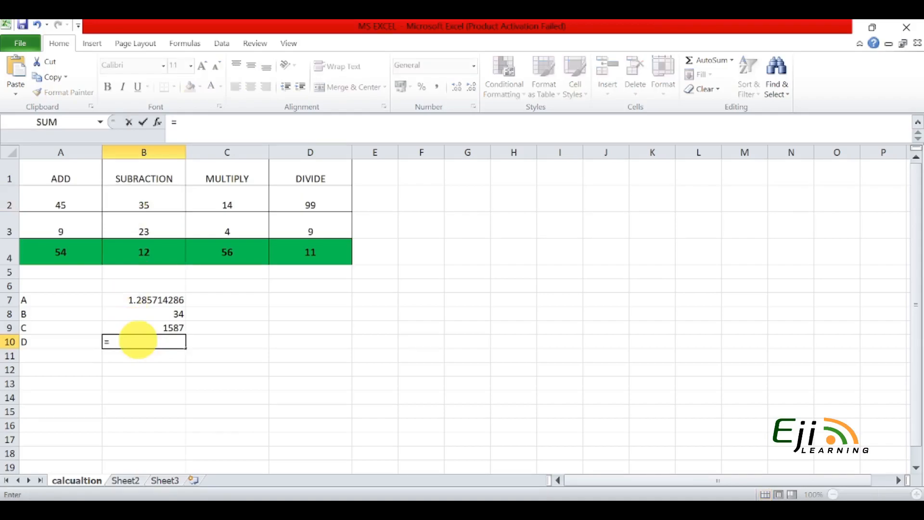
type("24+53/")
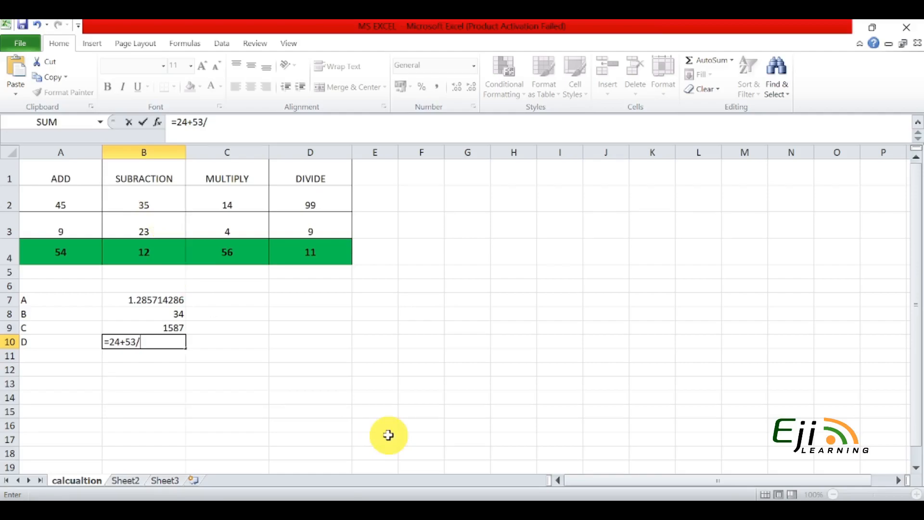
type("35")
key("Return")
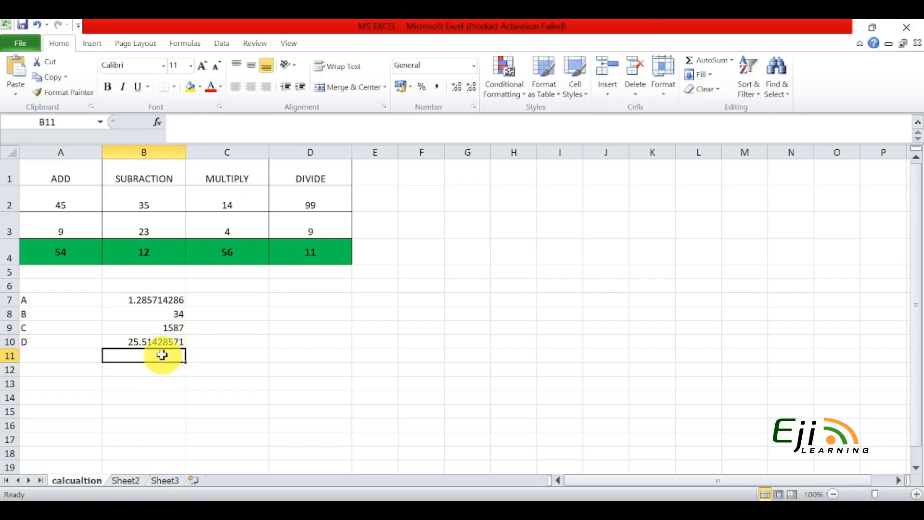
- Enter the formula =24+53/B2 in cell B11, using a cell reference as the divisor
type("=")
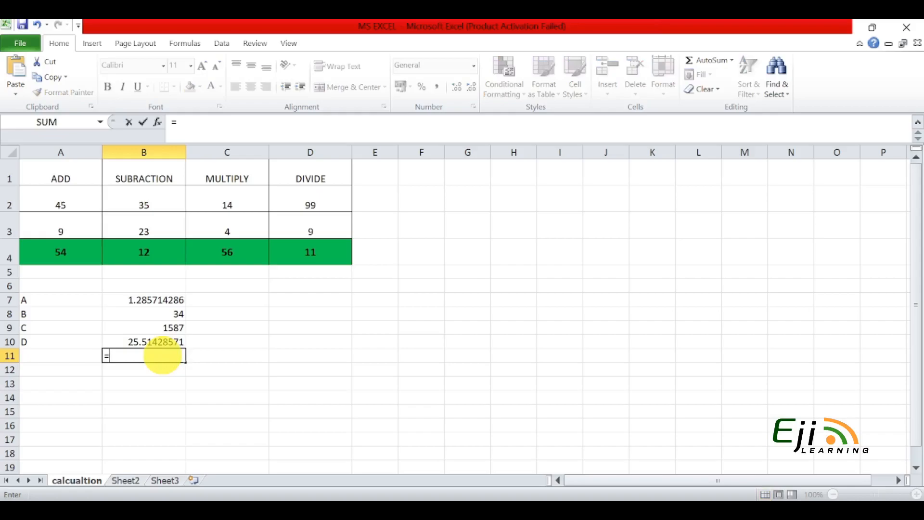
type("24+53/")
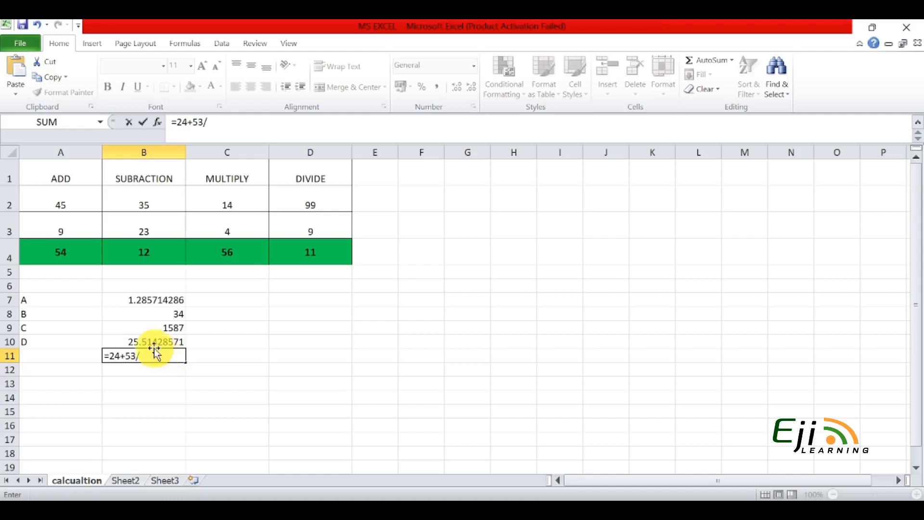
left_click(142, 206)
key("Return")
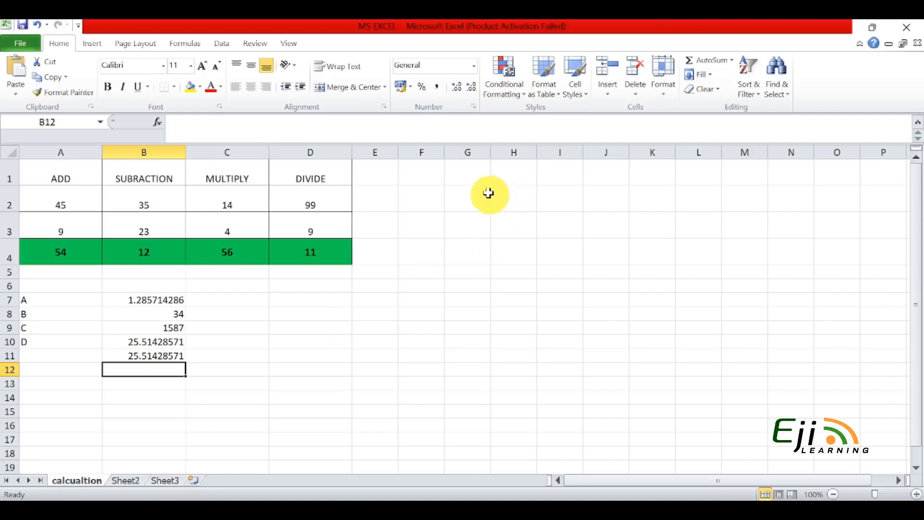
- Fill cells G1 to G9 with the values 34, 34, 54, 6, 56, 86, 3, 45 and 223
left_click(472, 178)
type("34")
key("Return")
type("34")
key("Return")
type("54")
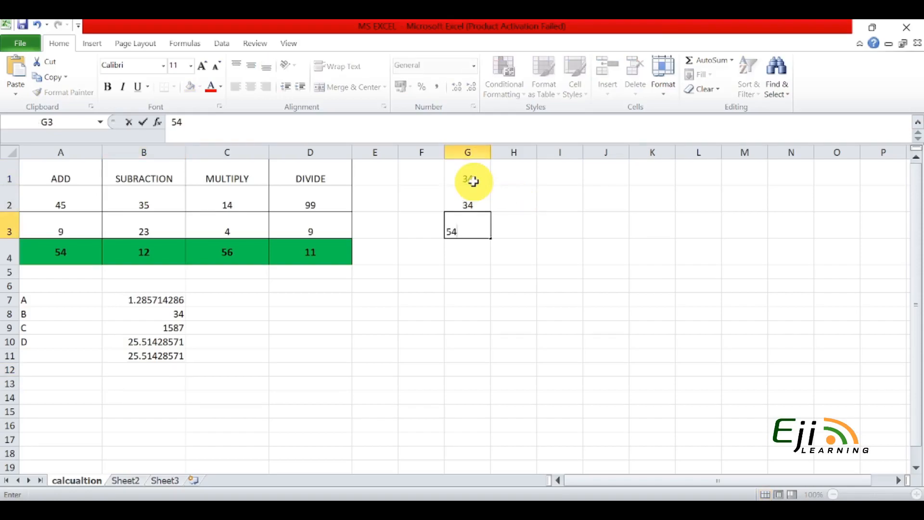
key("Return")
type("6")
key("Return")
type("56")
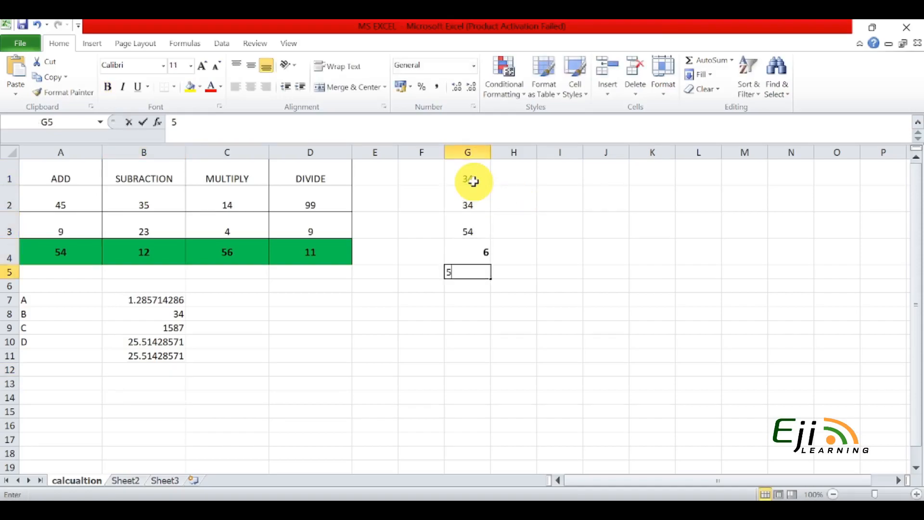
key("Return")
type("86")
key("Return")
type("3")
key("Return")
key("Return")
type("223")
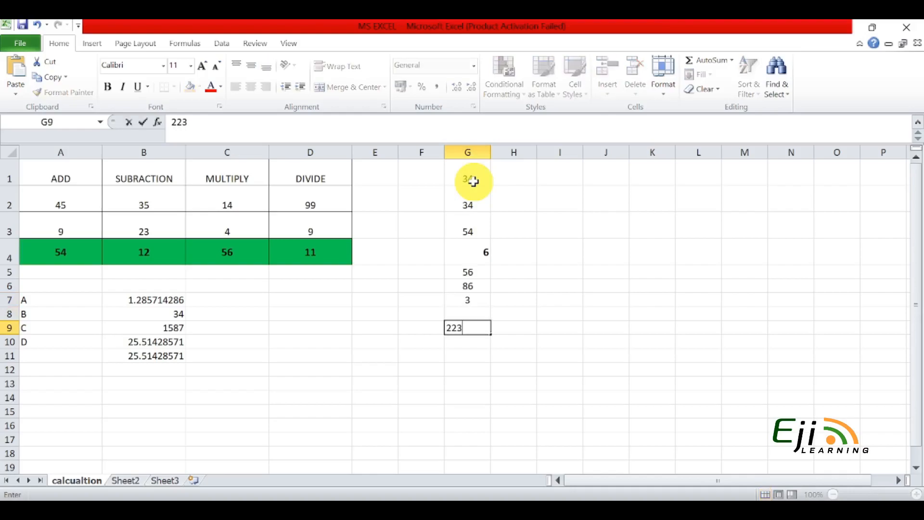
key("ctrl+Return")
key("Up")
type("45")
key("Return")
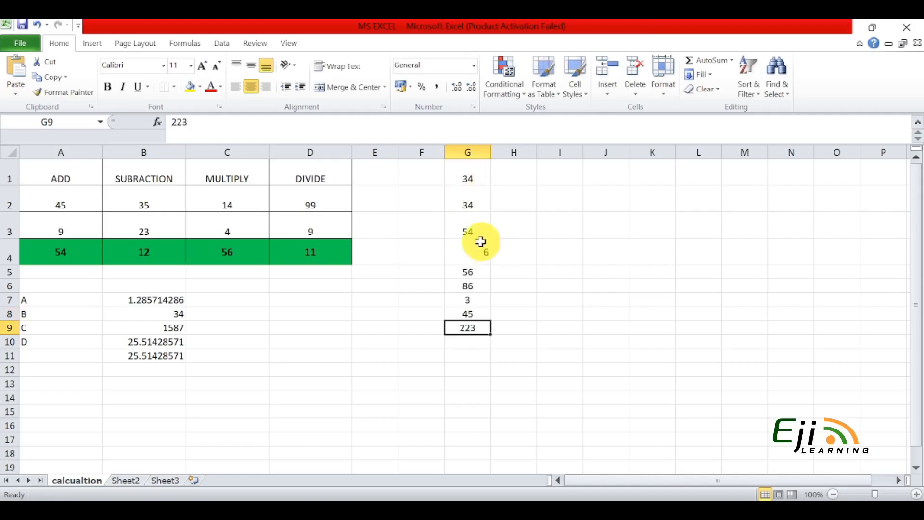
- Center the values in column G horizontally
left_click(466, 249)
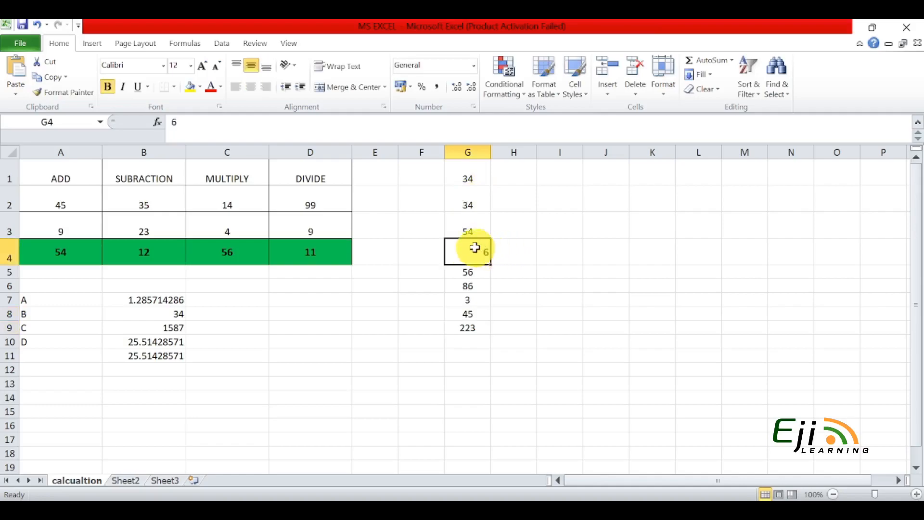
left_click(473, 176)
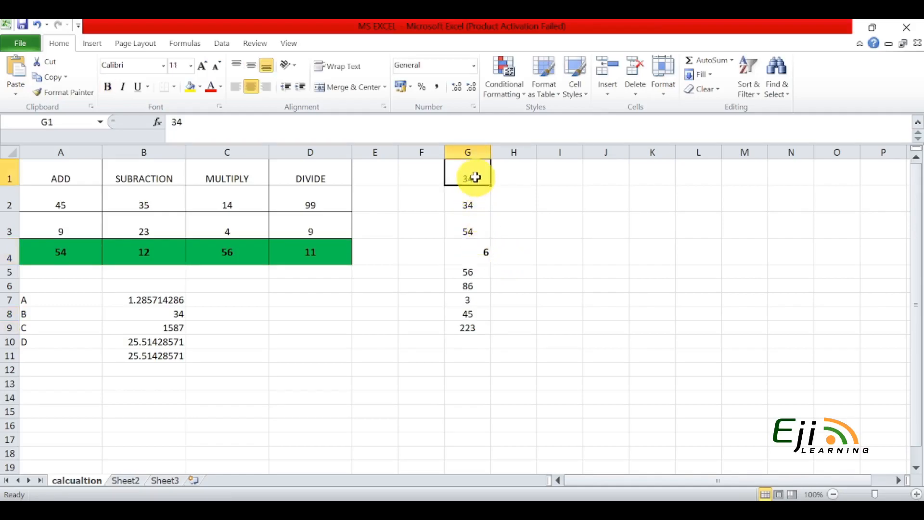
left_click(471, 151)
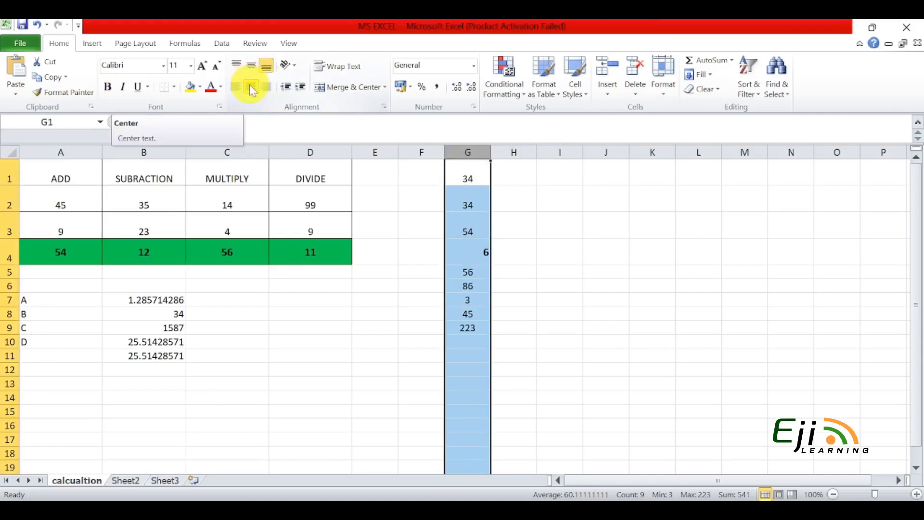
left_click(251, 89)
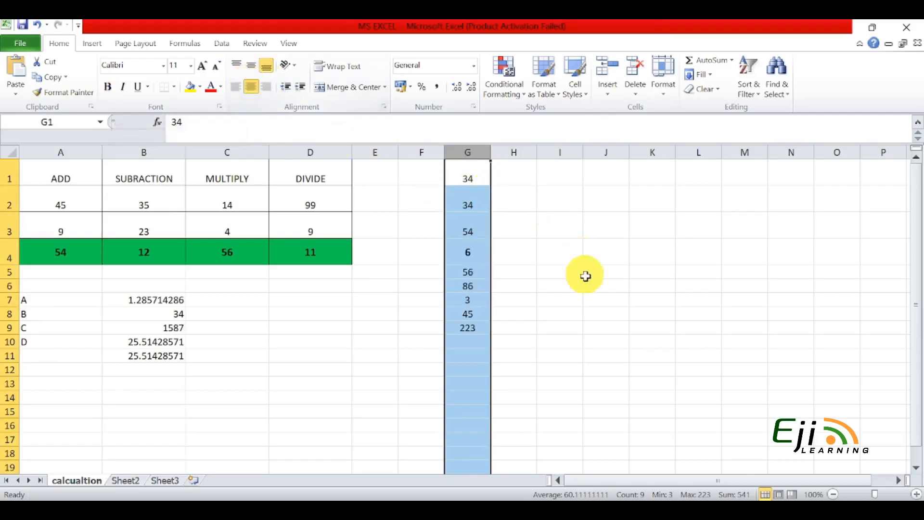
left_click(599, 300)
- Label cell F10 with the text TOTAL
left_click(413, 340)
type("TOTAL")
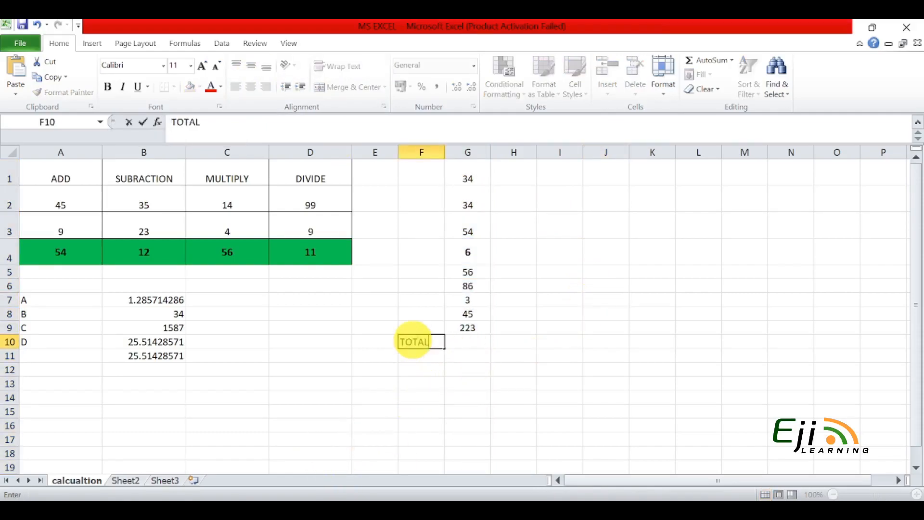
key("Return")
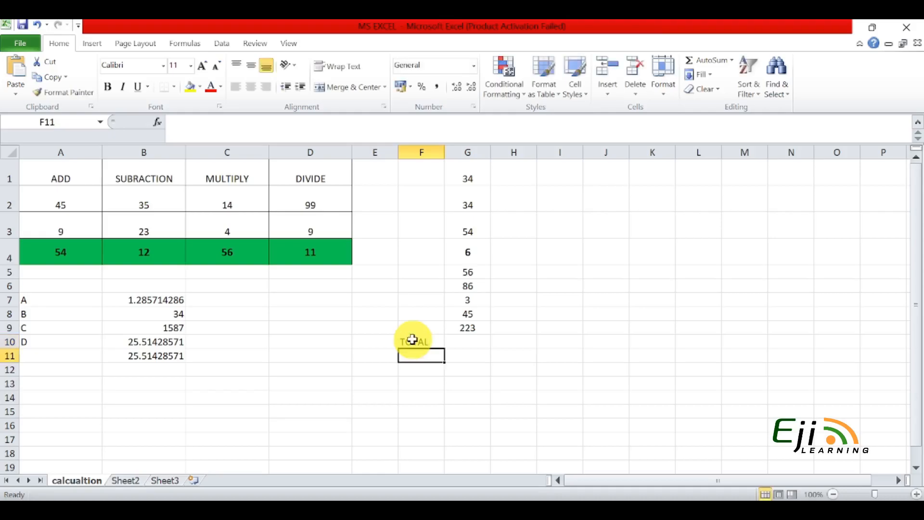
- Apply a thick box border to cell G10
left_click(481, 340)
left_click(175, 88)
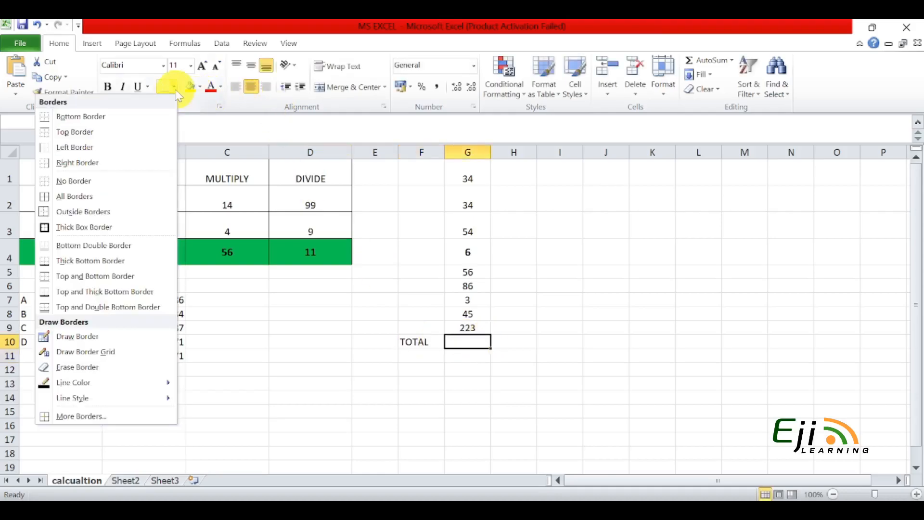
left_click(82, 227)
left_click(553, 439)
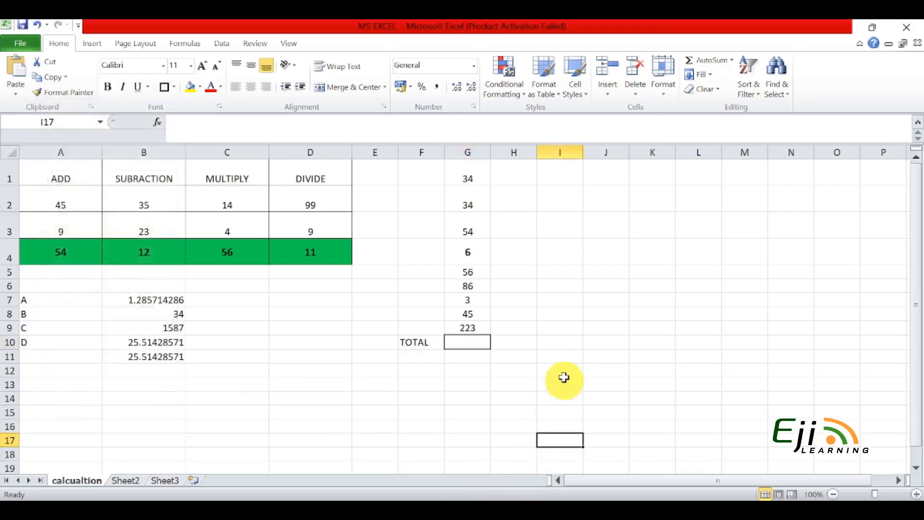
- Total the range G1:G9 in cell G10 with the AutoSum Sum function
left_click(470, 340)
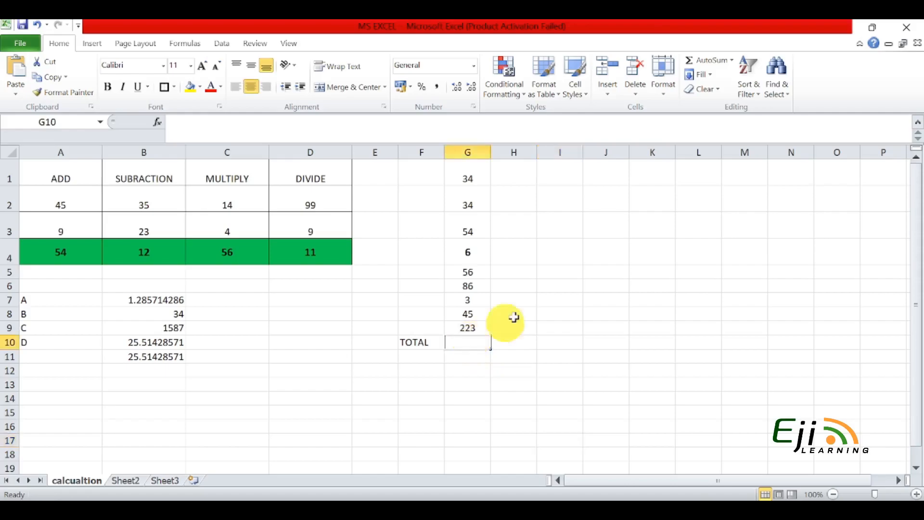
left_click(731, 60)
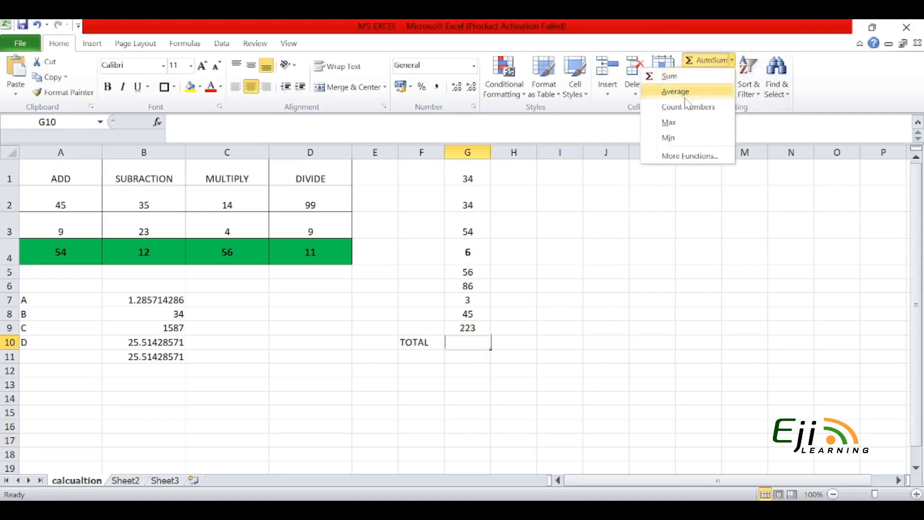
left_click(708, 62)
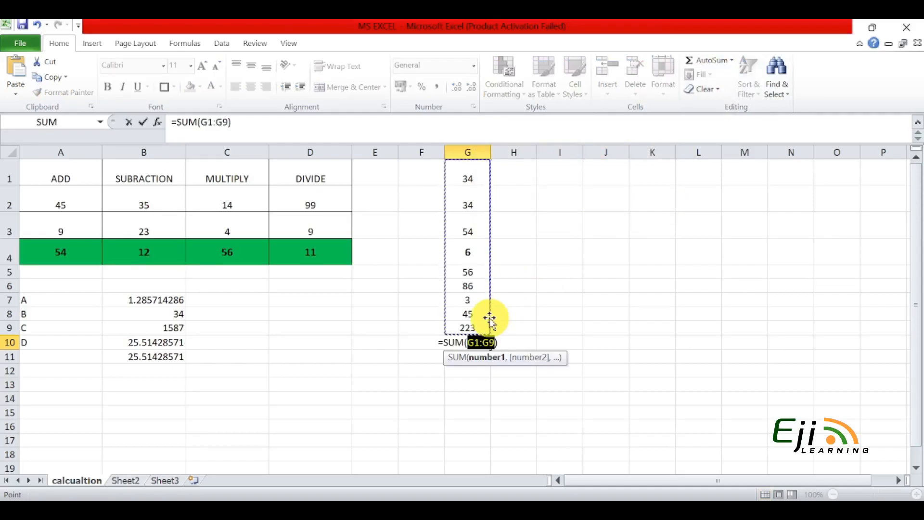
key("Return")
left_click(560, 369)
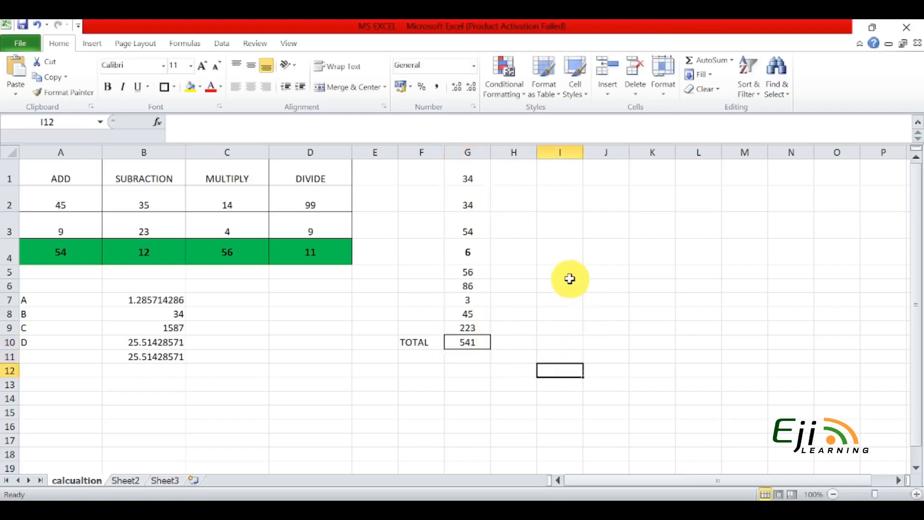
- Clear the value in cell G4
left_click(476, 254)
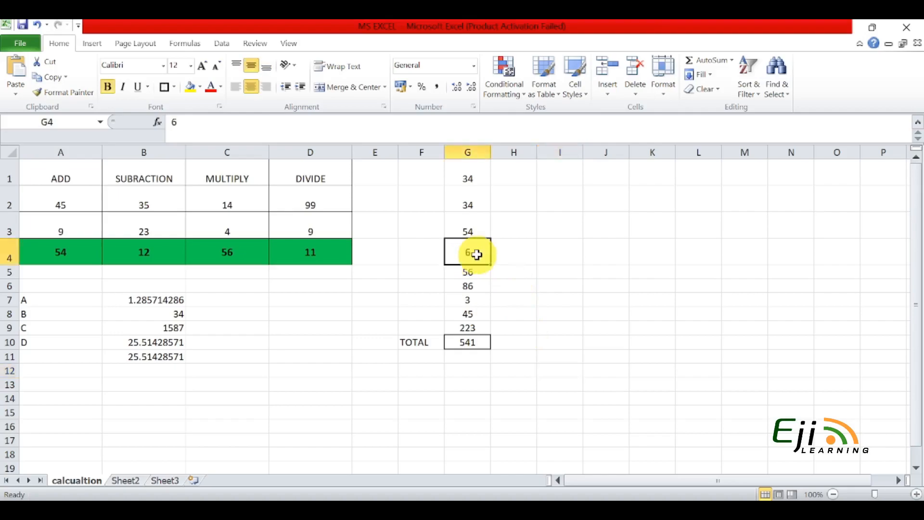
key("BackSpace")
key("Return")
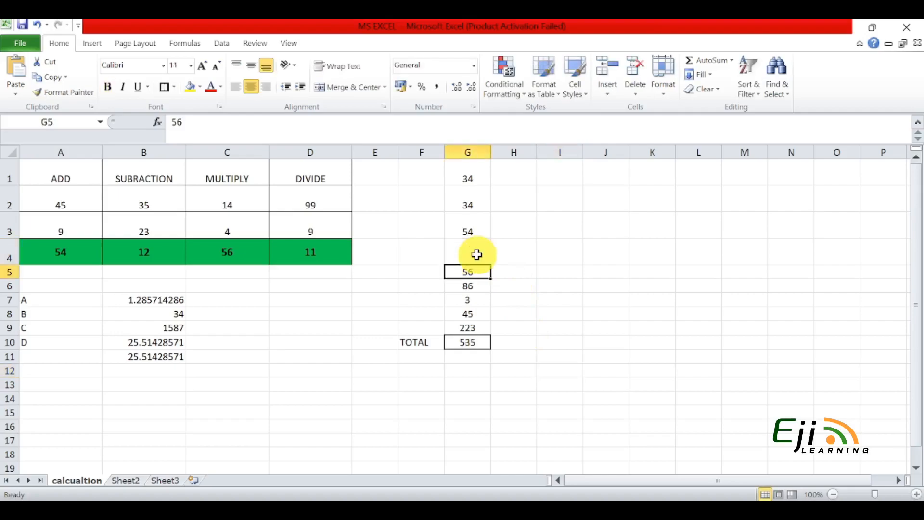
- Delete the total in G10 and re-enter it with AutoSum, extending the summed range to G1:G9 across the blank cell
left_click(474, 343)
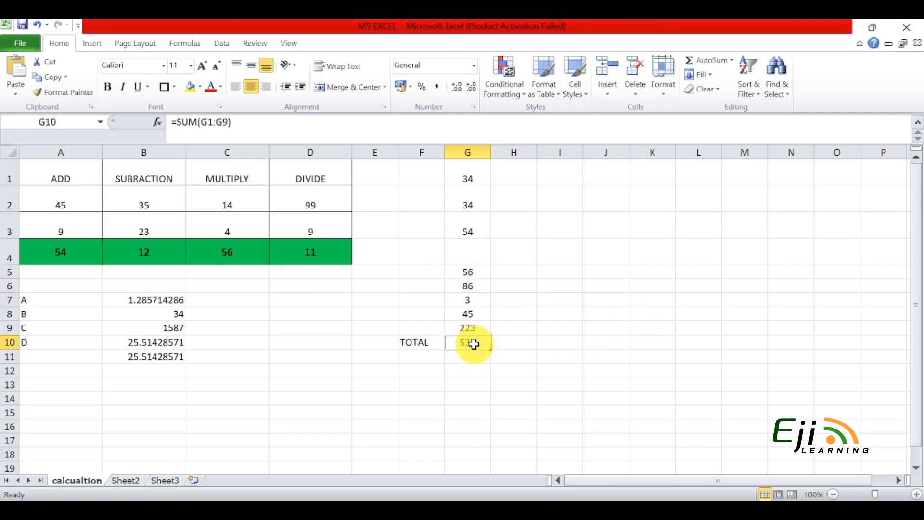
key("Delete")
left_click(514, 392)
left_click(460, 337)
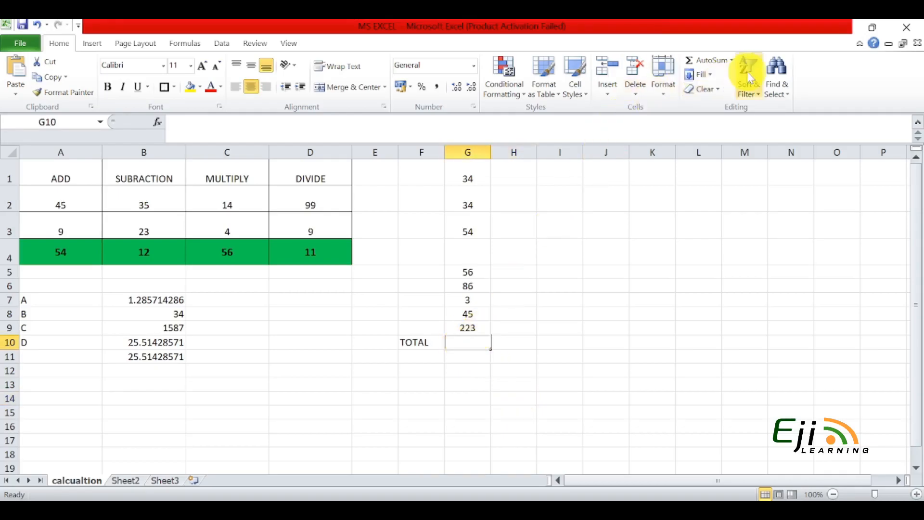
left_click(705, 59)
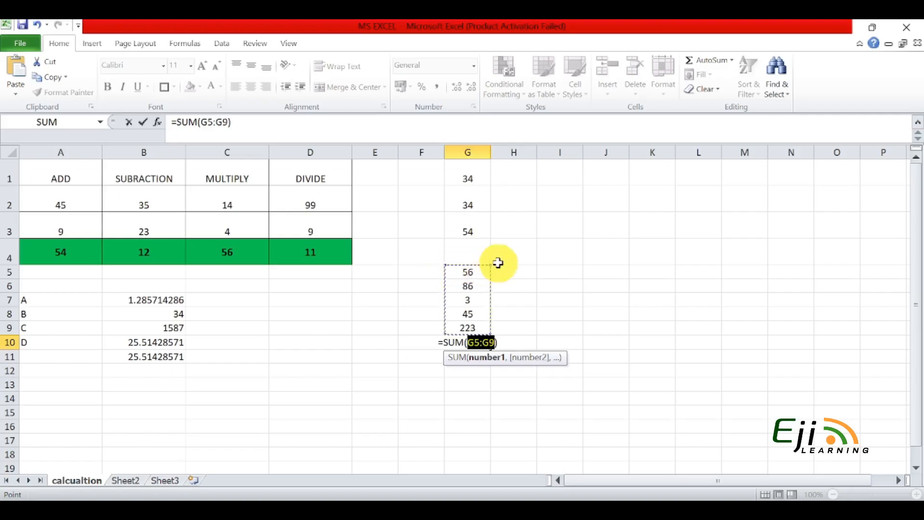
left_click_drag(492, 263, 484, 161)
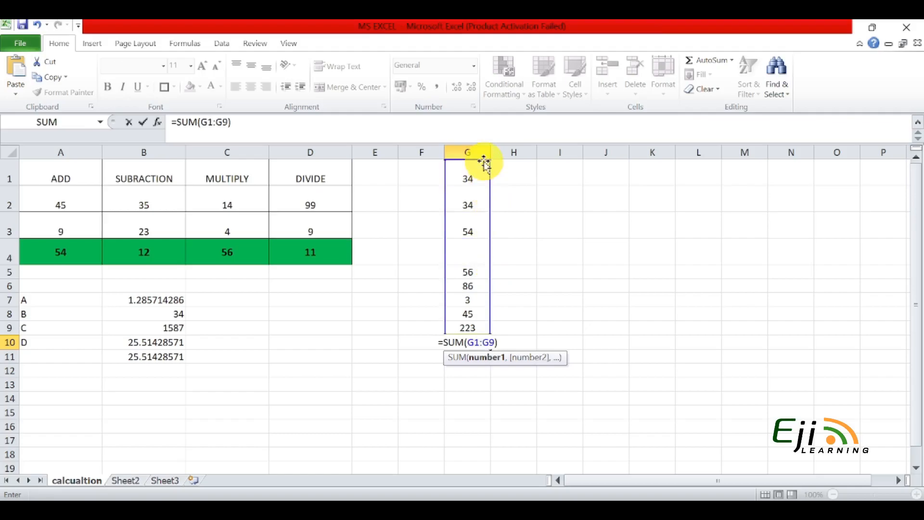
key("Return")
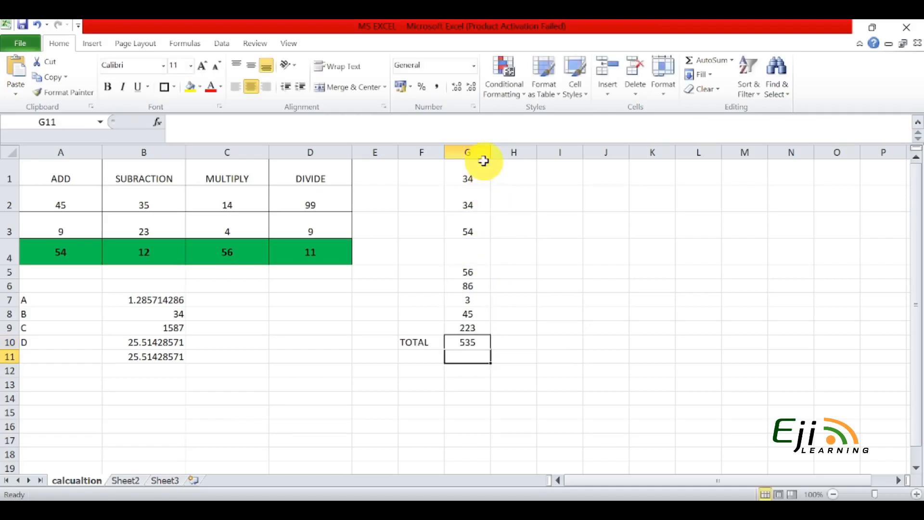
- Enter the value 6 in the blank cell G4
left_click(476, 250)
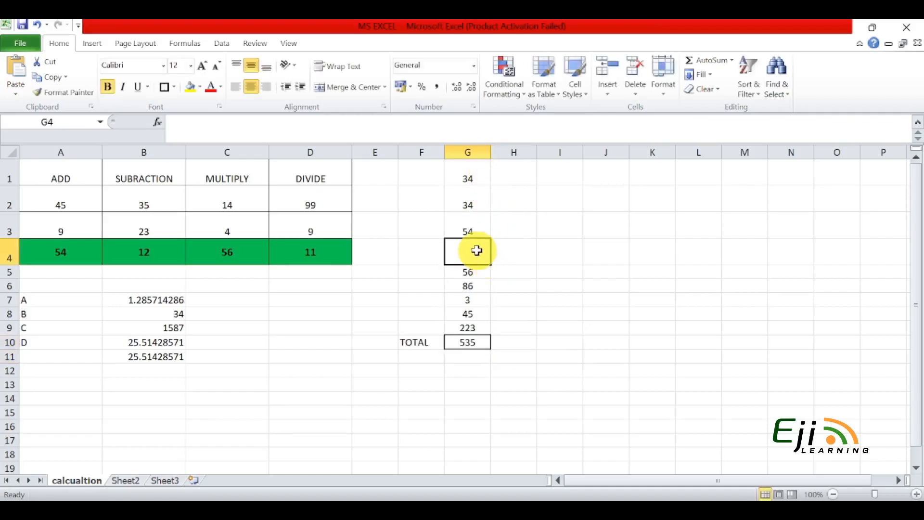
type("6")
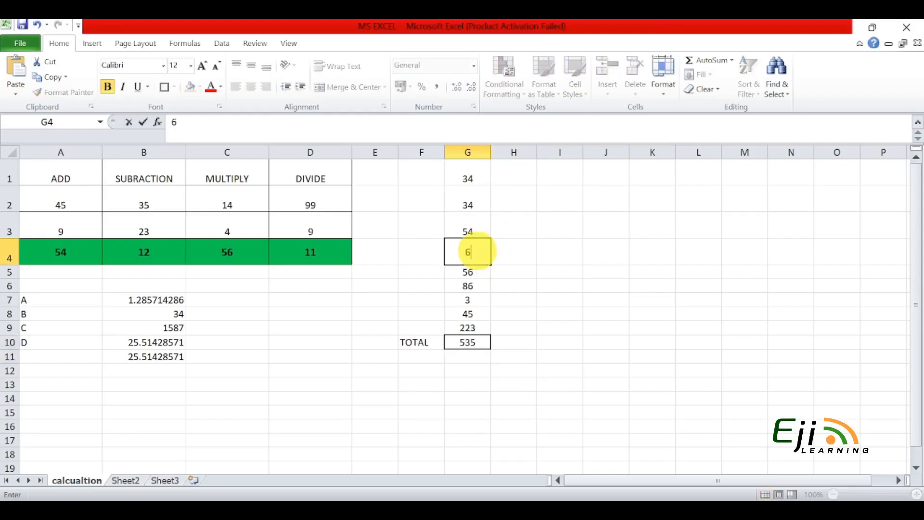
left_click(512, 325)
left_click(478, 360)
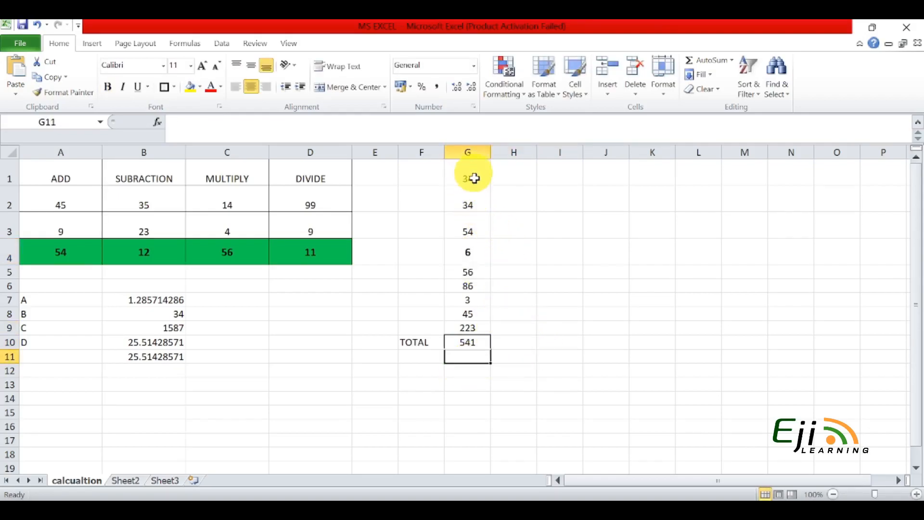
- Examine the sum formula in cell G10 and the range G1:G9 that it adds up
left_click(478, 344)
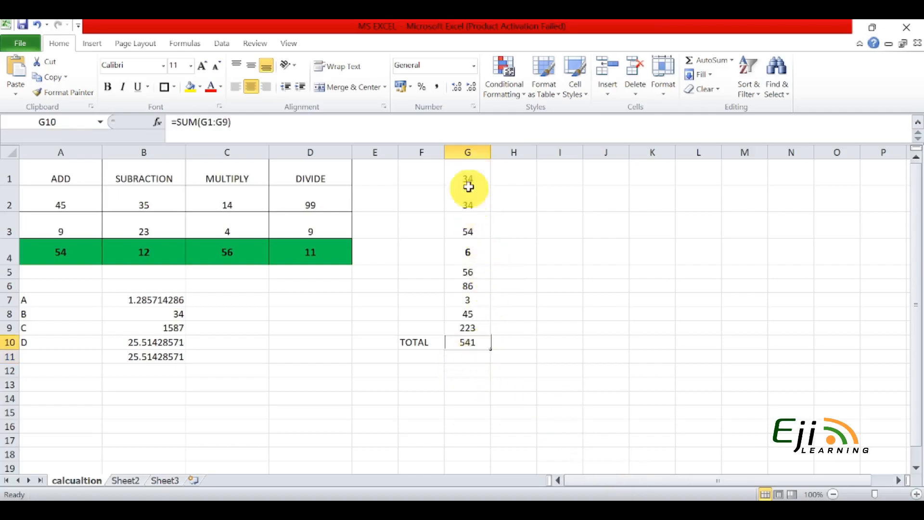
left_click_drag(470, 174, 477, 321)
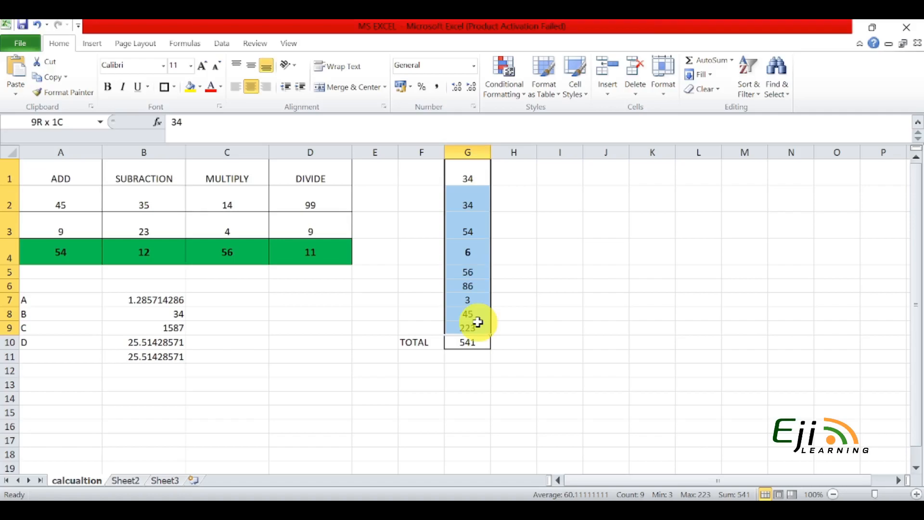
left_click_drag(478, 322, 475, 320)
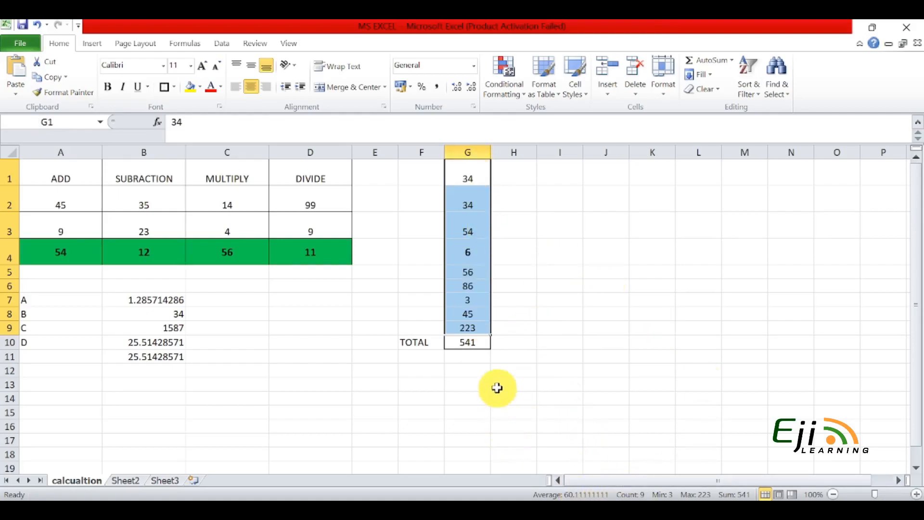
left_click(457, 385)
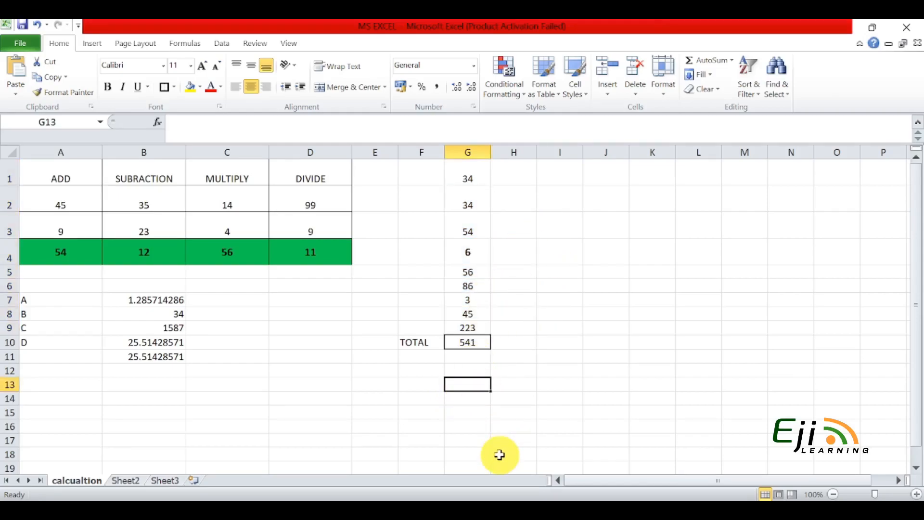
key("ctrl+z")
key("F12")
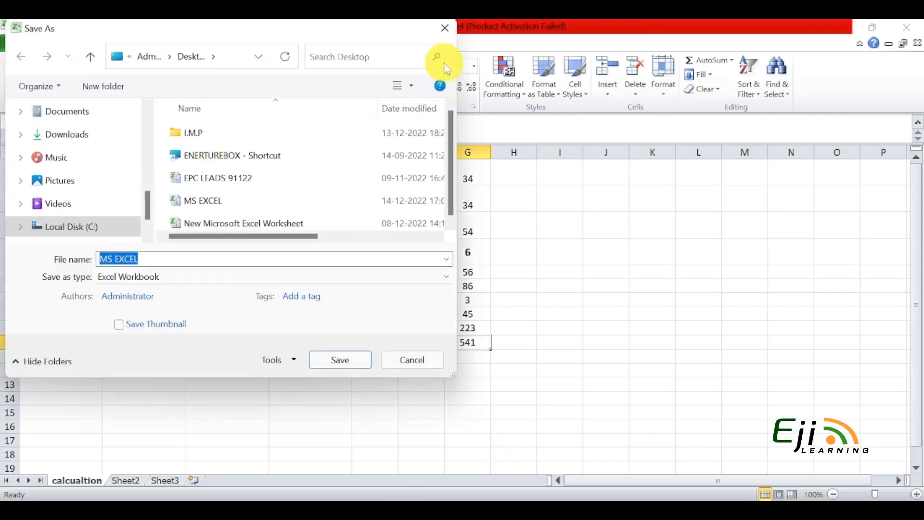
left_click(448, 34)
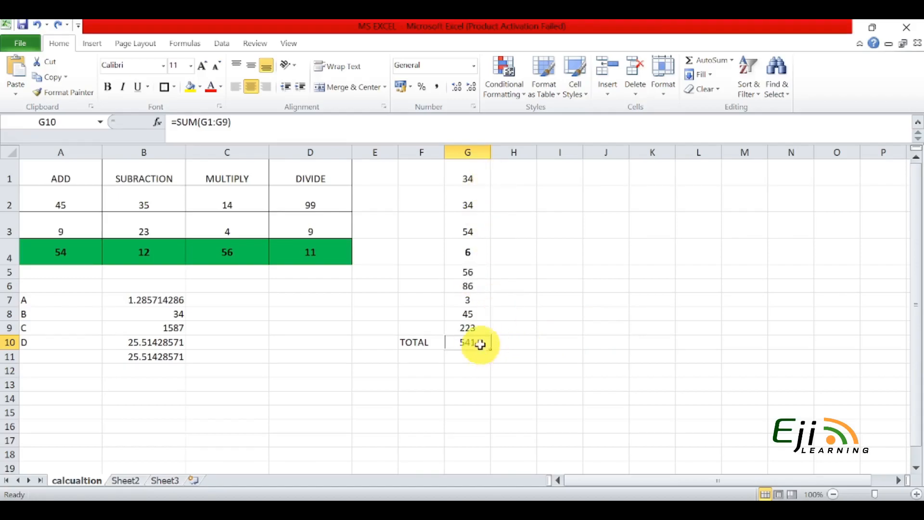
- Replace the formula in cell G10 with the AutoSum Average function over G1:G9
left_click(731, 60)
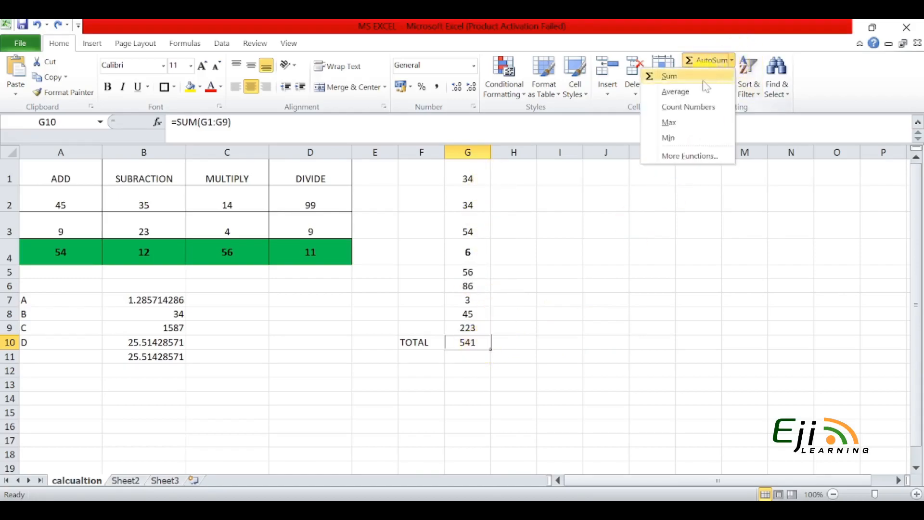
left_click(691, 92)
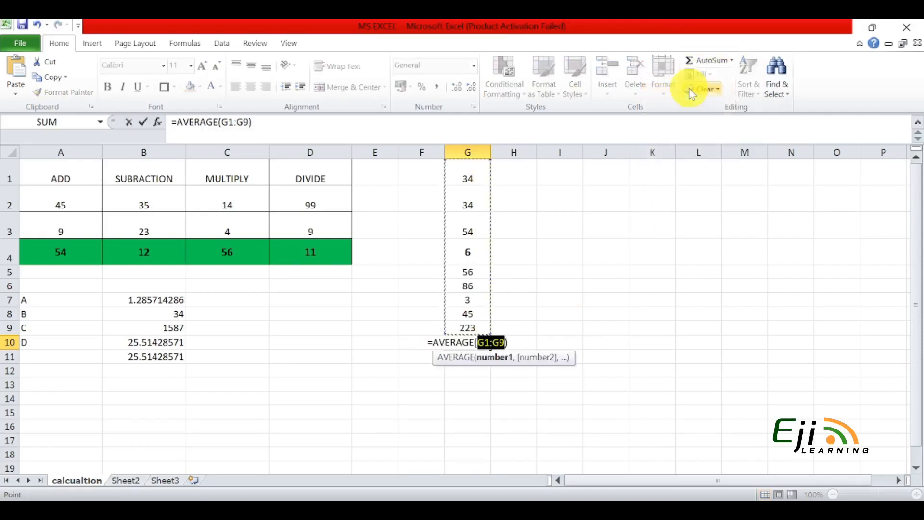
key("Return")
left_click_drag(467, 177, 470, 340)
left_click(537, 354)
- Replace the formula in cell G10 with the AutoSum Count Numbers function over G1:G9
left_click(470, 340)
left_click(732, 60)
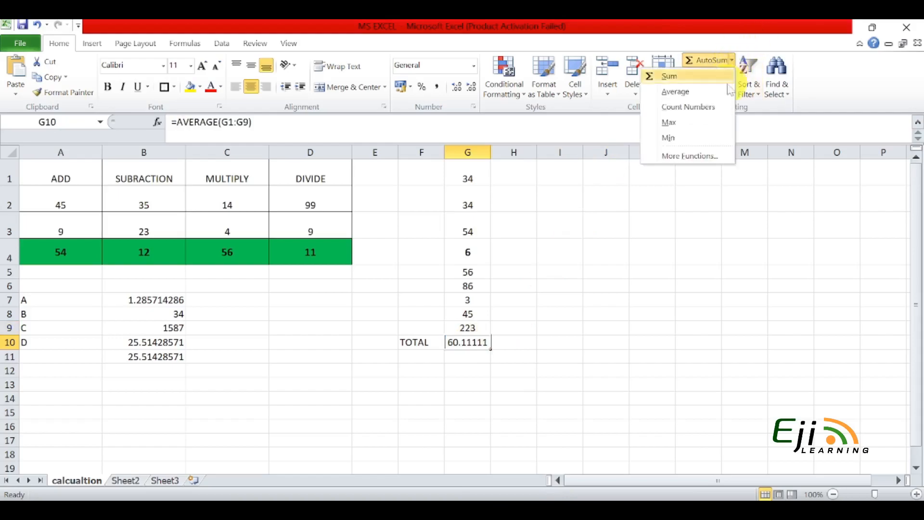
left_click(720, 110)
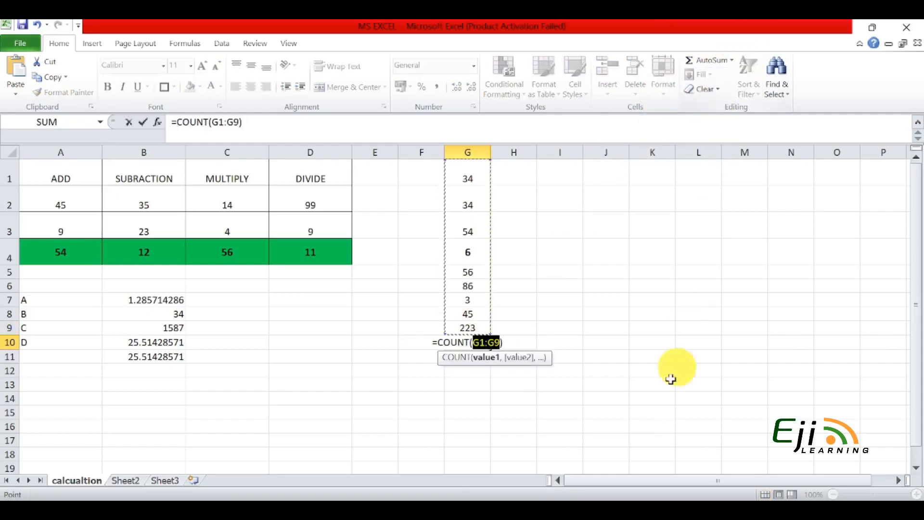
key("Return")
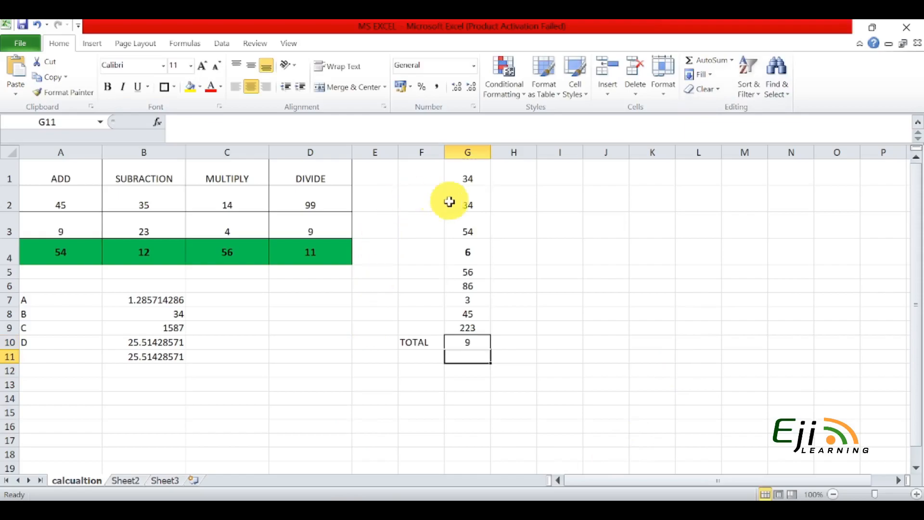
left_click_drag(459, 166, 466, 310)
- Replace the formula in cell G10 with the AutoSum Max function over G1:G9
left_click(467, 343)
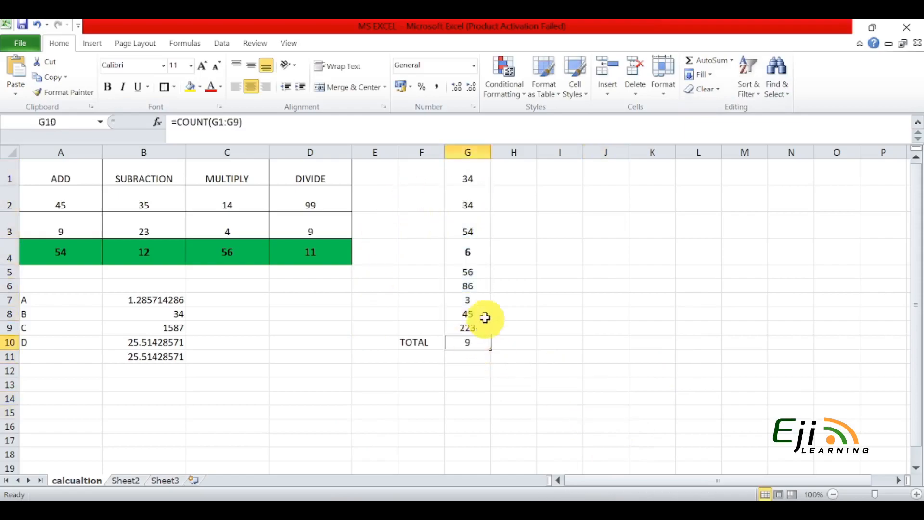
left_click(731, 60)
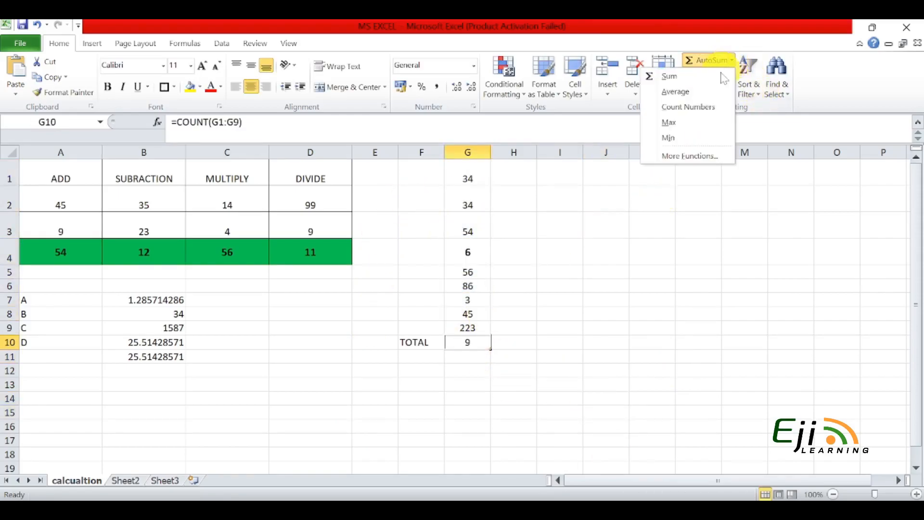
left_click(699, 123)
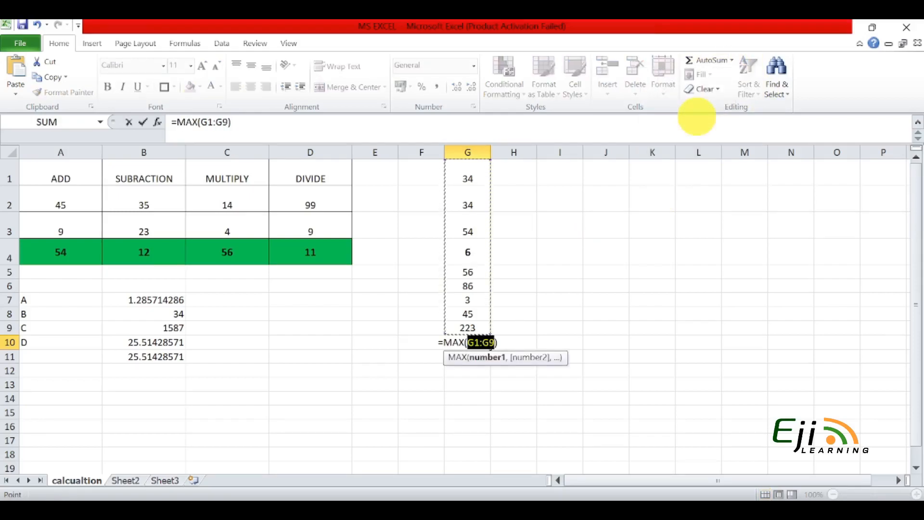
key("Return")
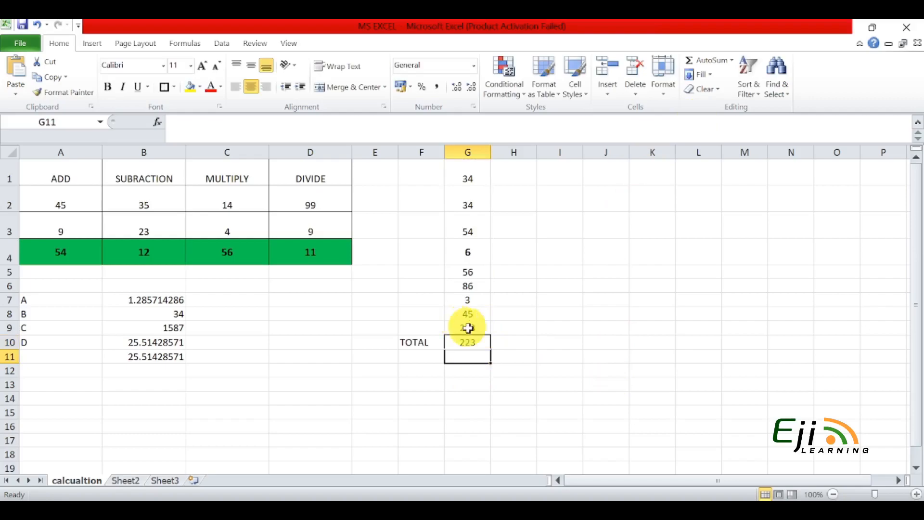
- Replace the formula in cell G10 with the AutoSum Min function over G1:G9
left_click(732, 60)
left_click(701, 139)
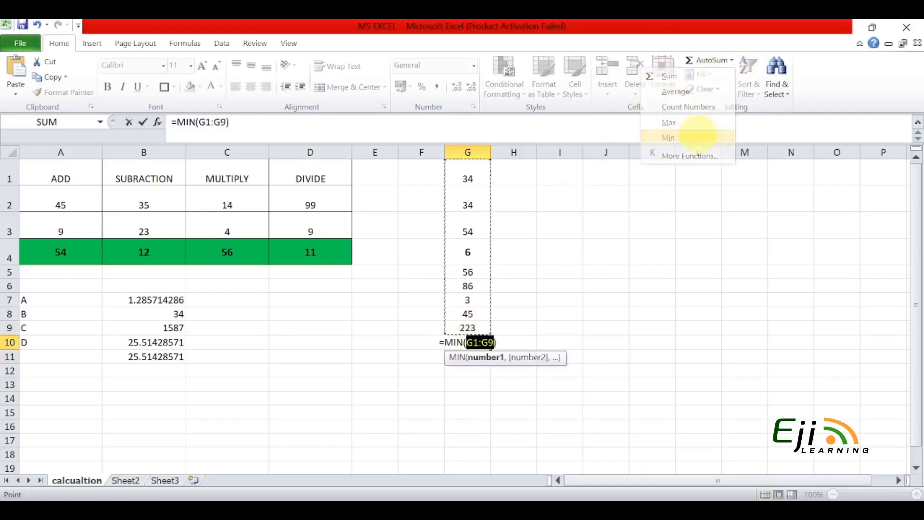
key("Return")
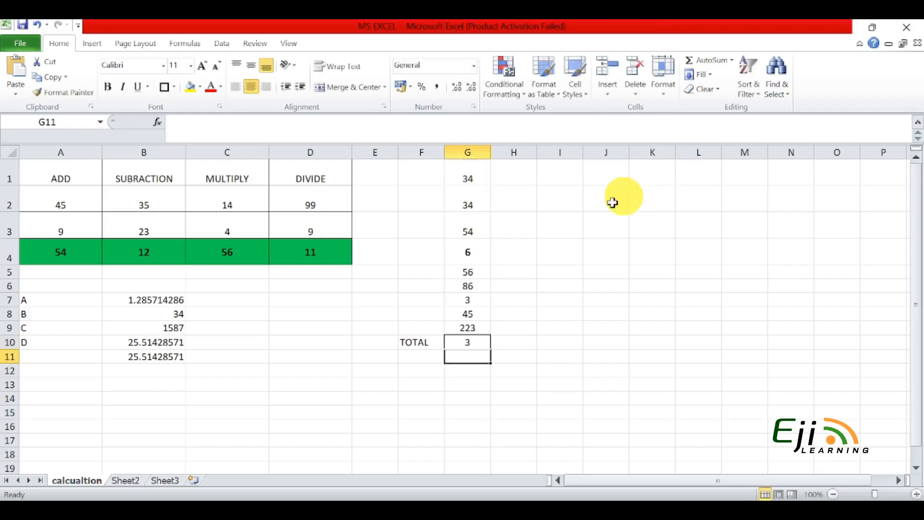
left_click(732, 60)
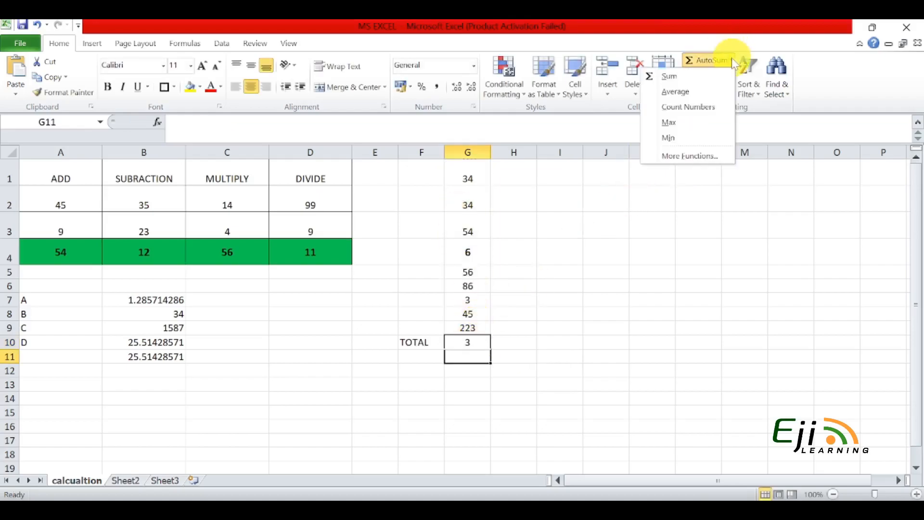
left_click(505, 335)
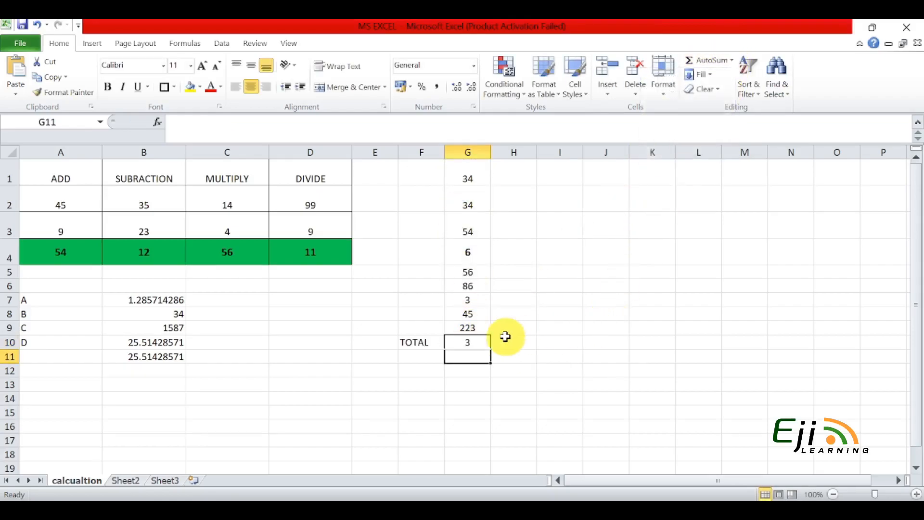
left_click(470, 340)
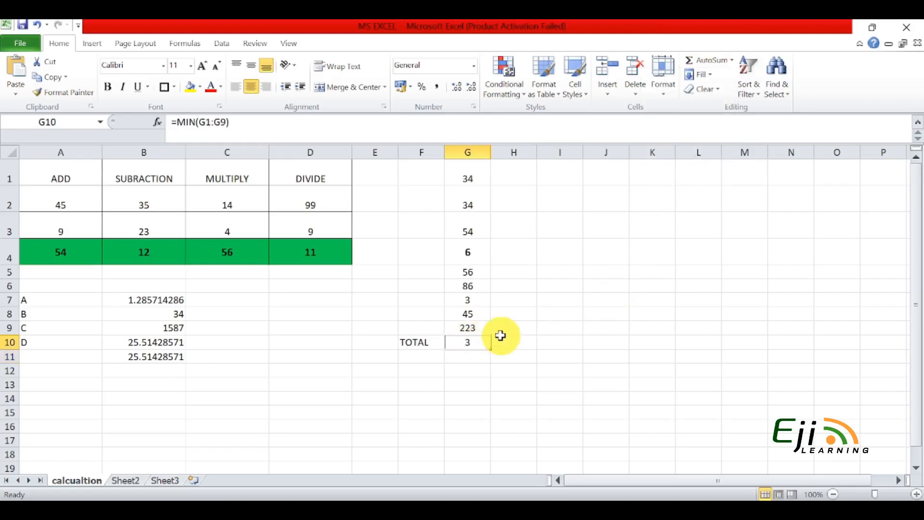
- Change the value in cell G4 to 60 and the value in cell G7 to 30
left_click(470, 300)
left_click(472, 251)
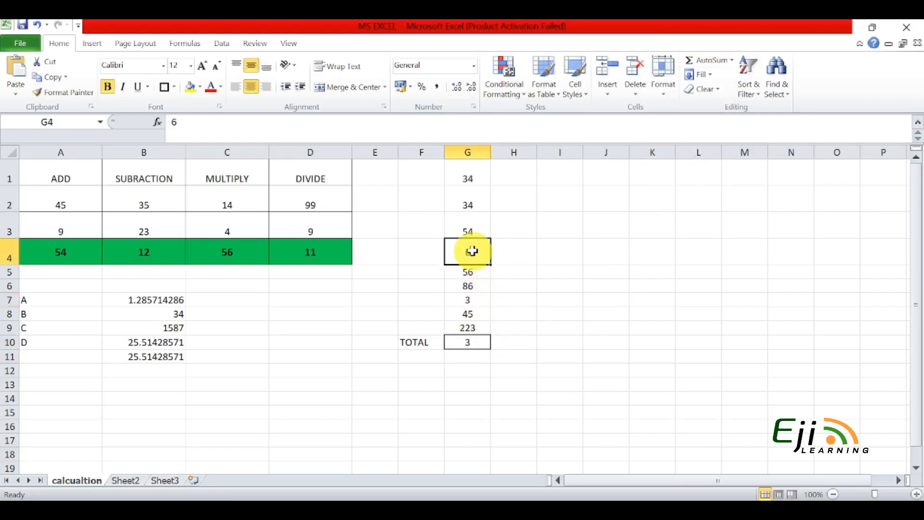
type("60")
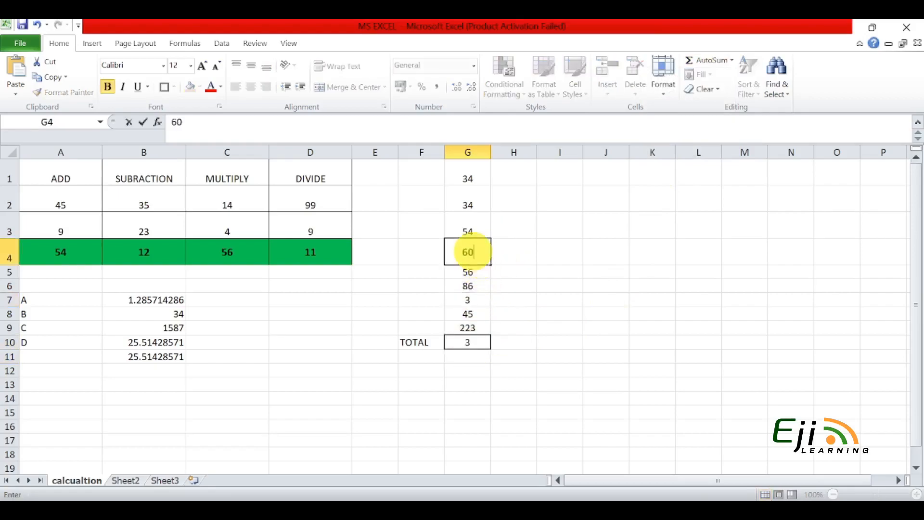
left_click(477, 299)
type("30")
key("Return")
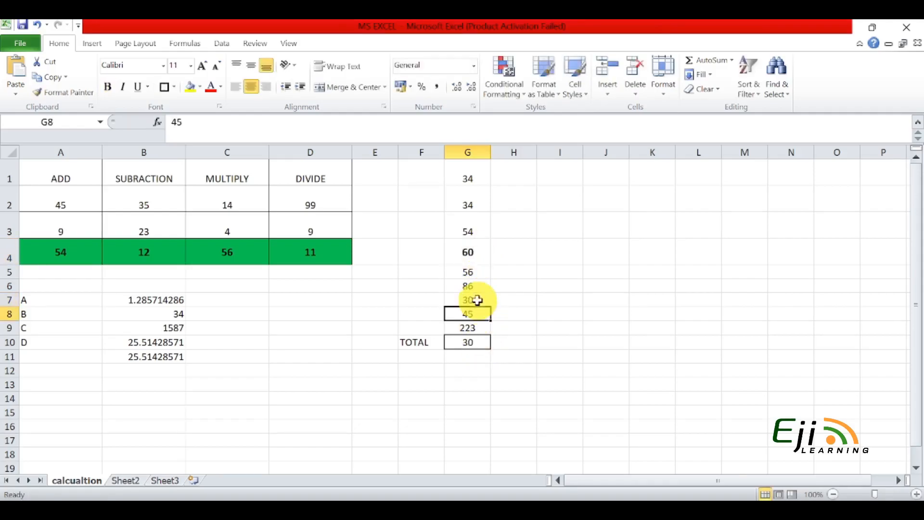
- Change the value in cell G9 to 10
left_click(475, 329)
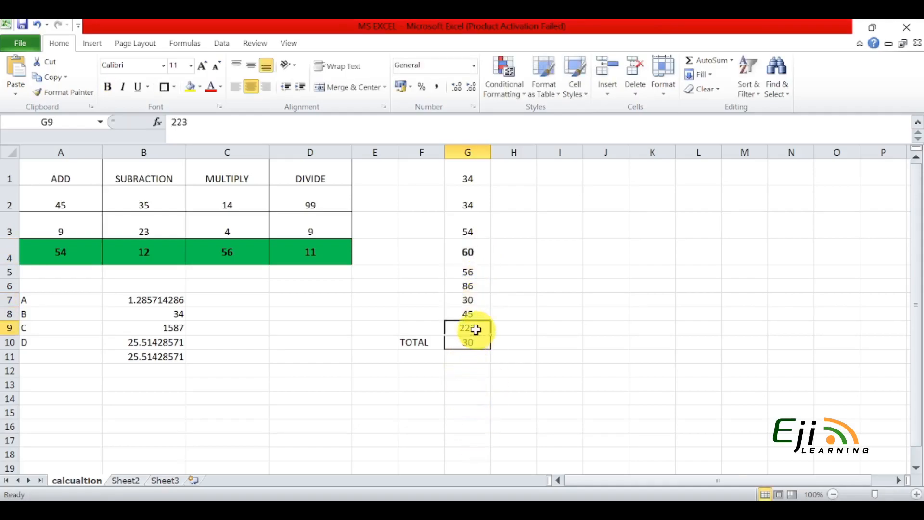
type("10")
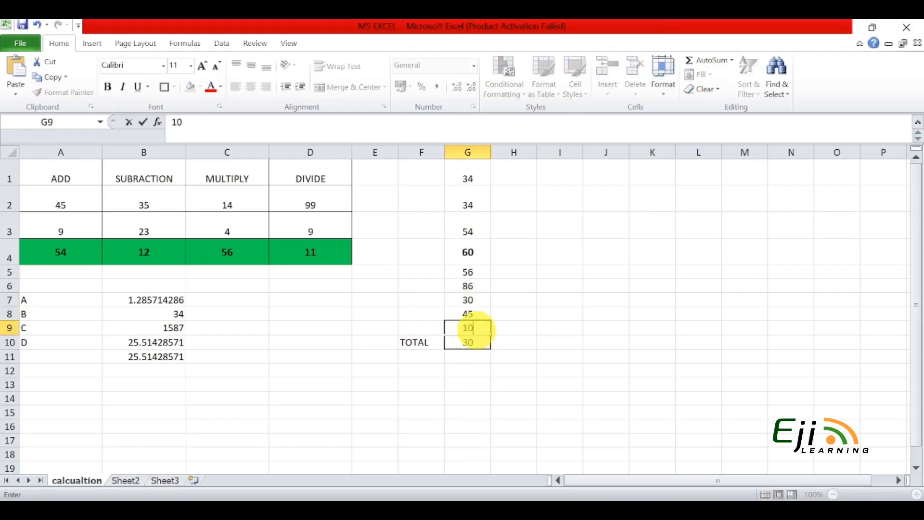
key("Return")
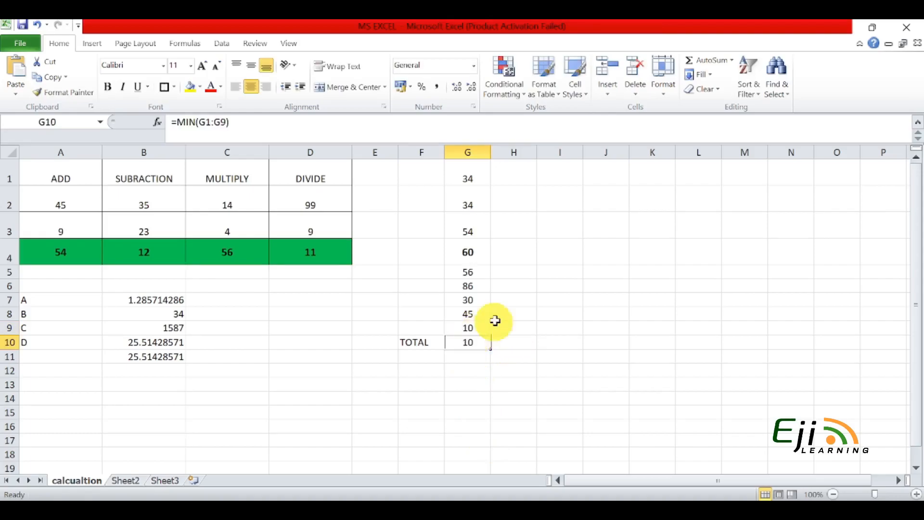
- Replace the formula in cell G10 with the AutoSum Sum function over G1:G9
left_click(707, 59)
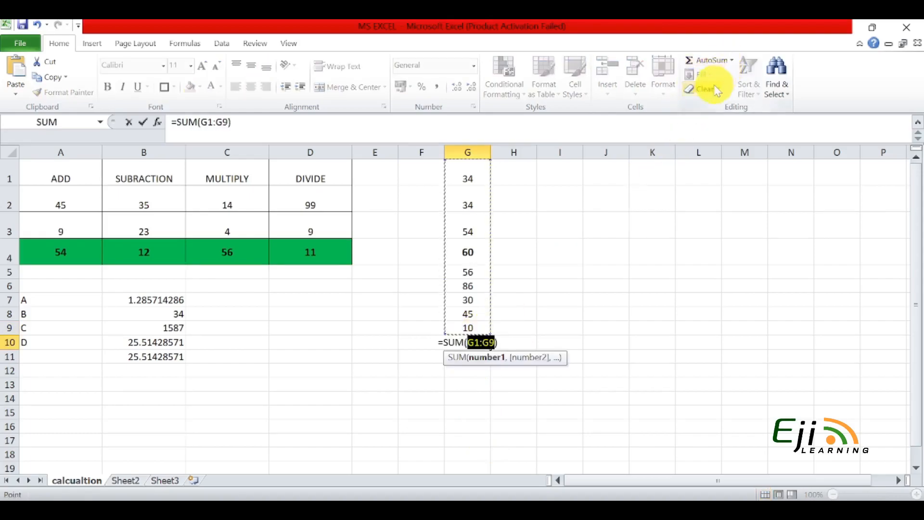
left_click(731, 59)
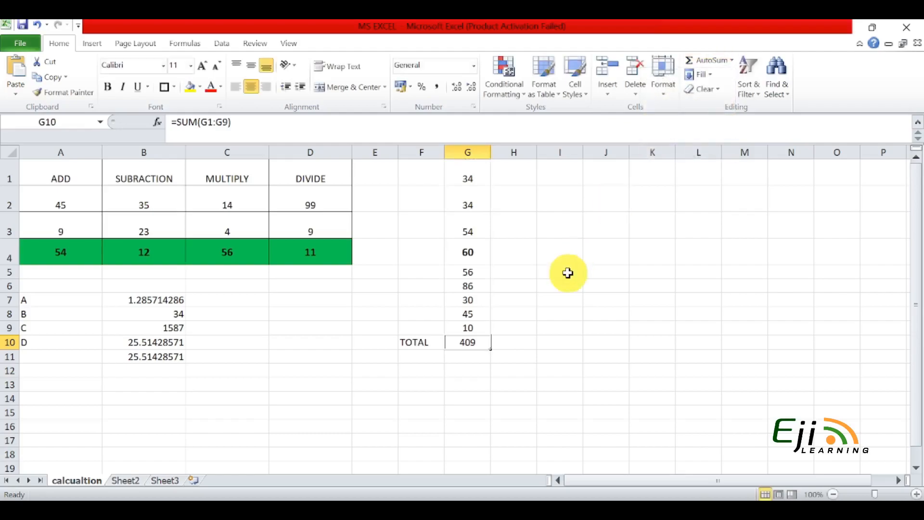
key("Down")
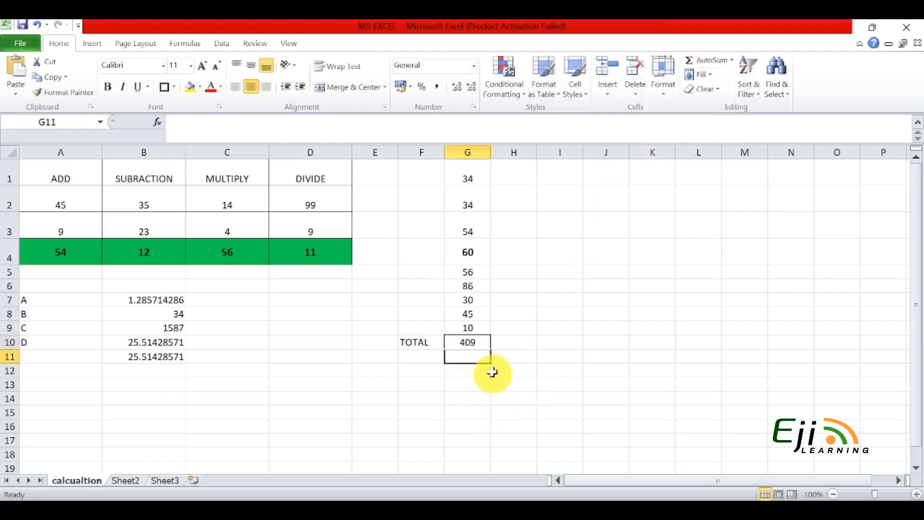
- Use the AutoSum Max function in cell G10 to return the largest value in G1:G9
left_click(477, 341)
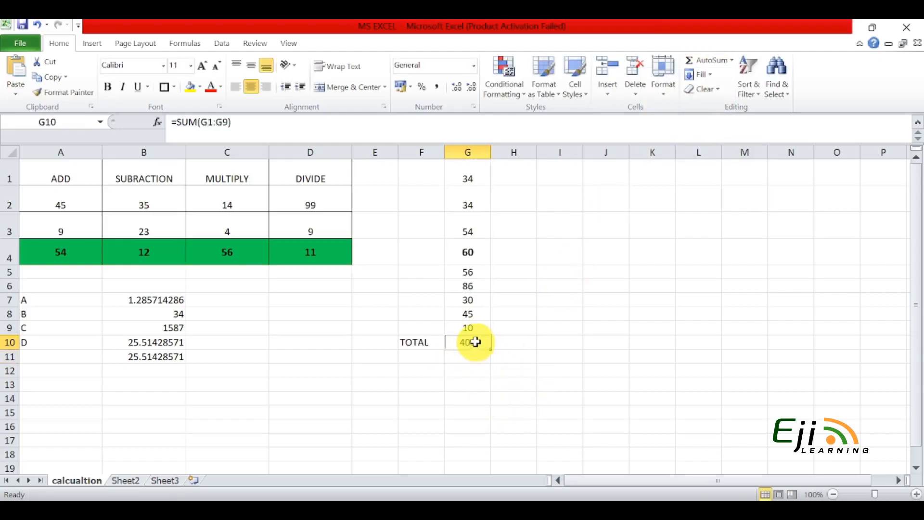
left_click(731, 60)
left_click(694, 123)
key("Return")
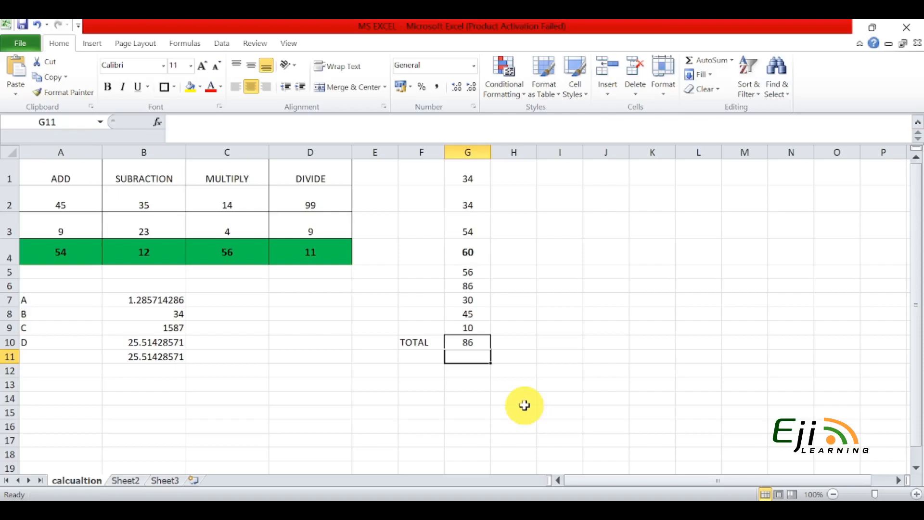
left_click(732, 60)
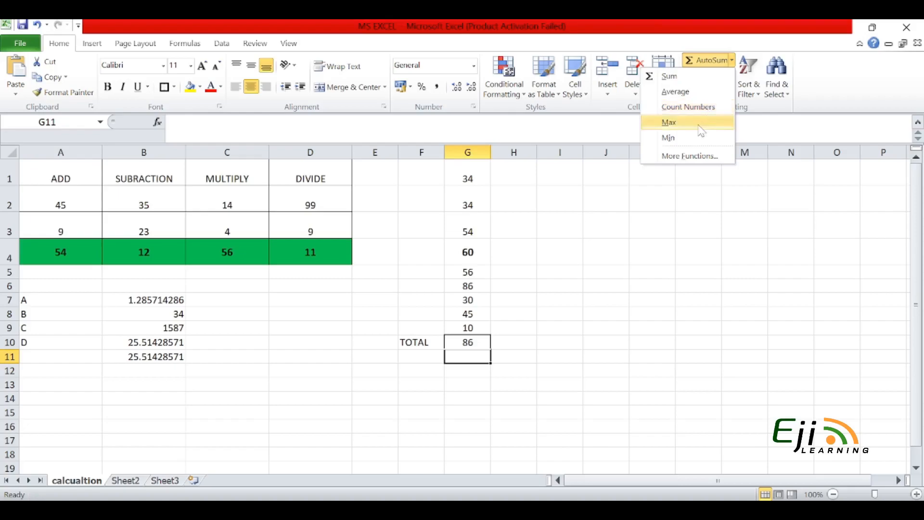
left_click(698, 160)
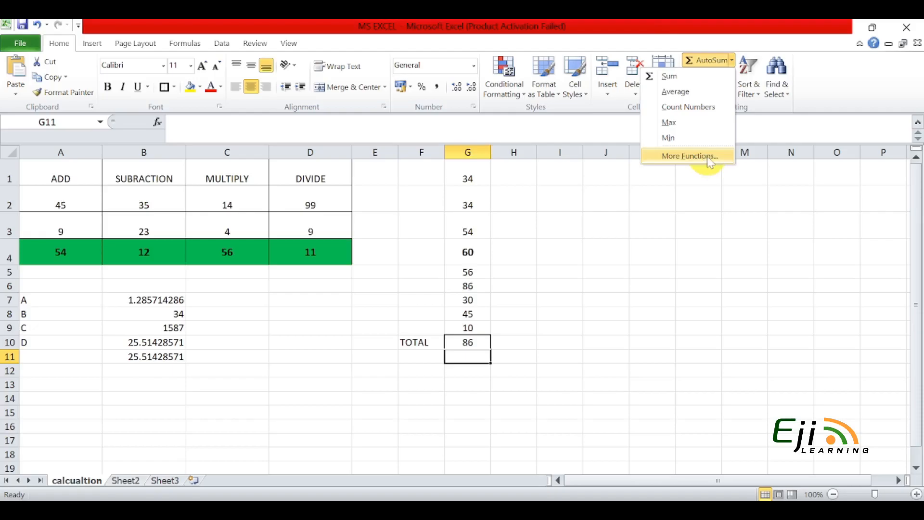
left_click(685, 252)
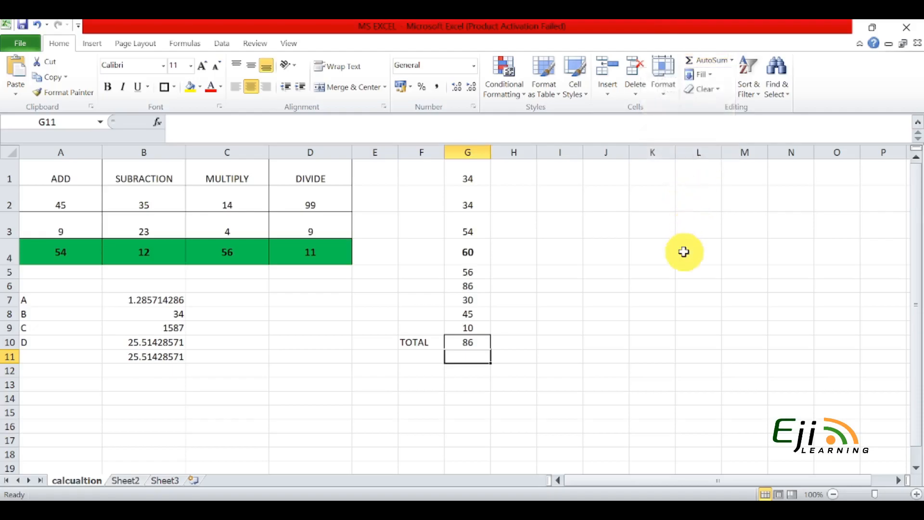